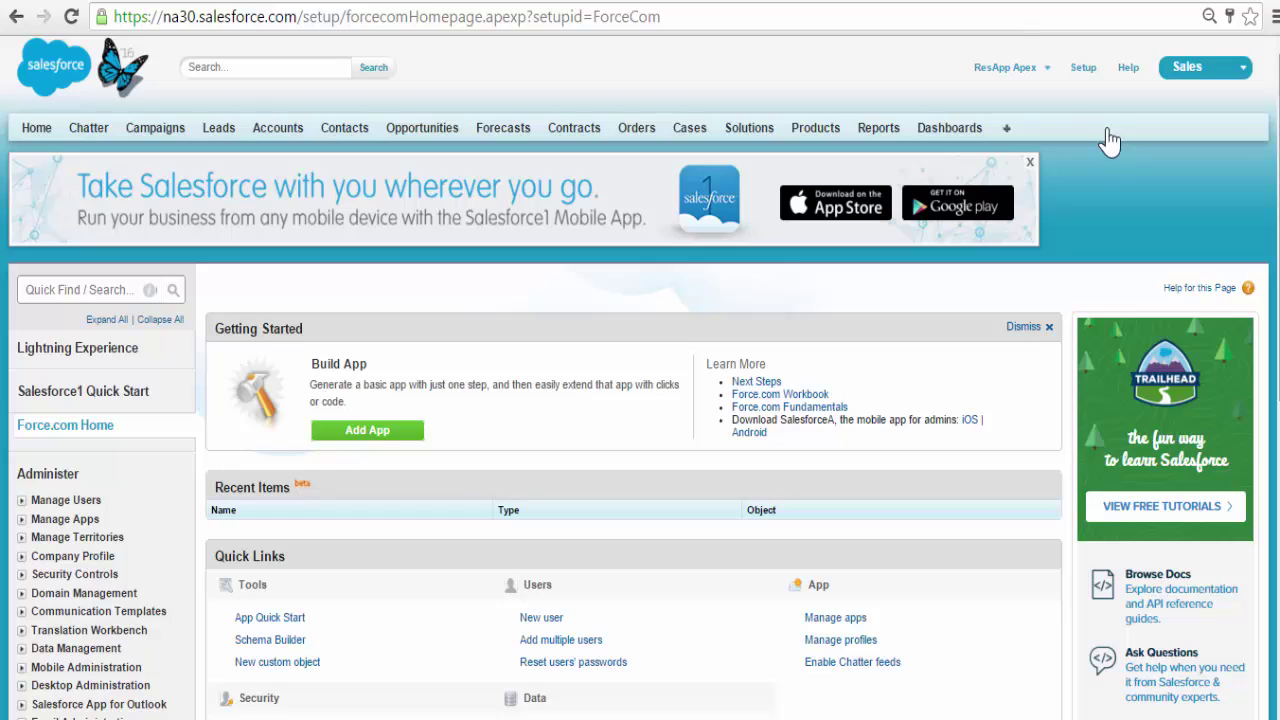
Search Setup for "objec" and open the custom Objects page.
{"action": "left_click", "coordinate": [1083, 70]}
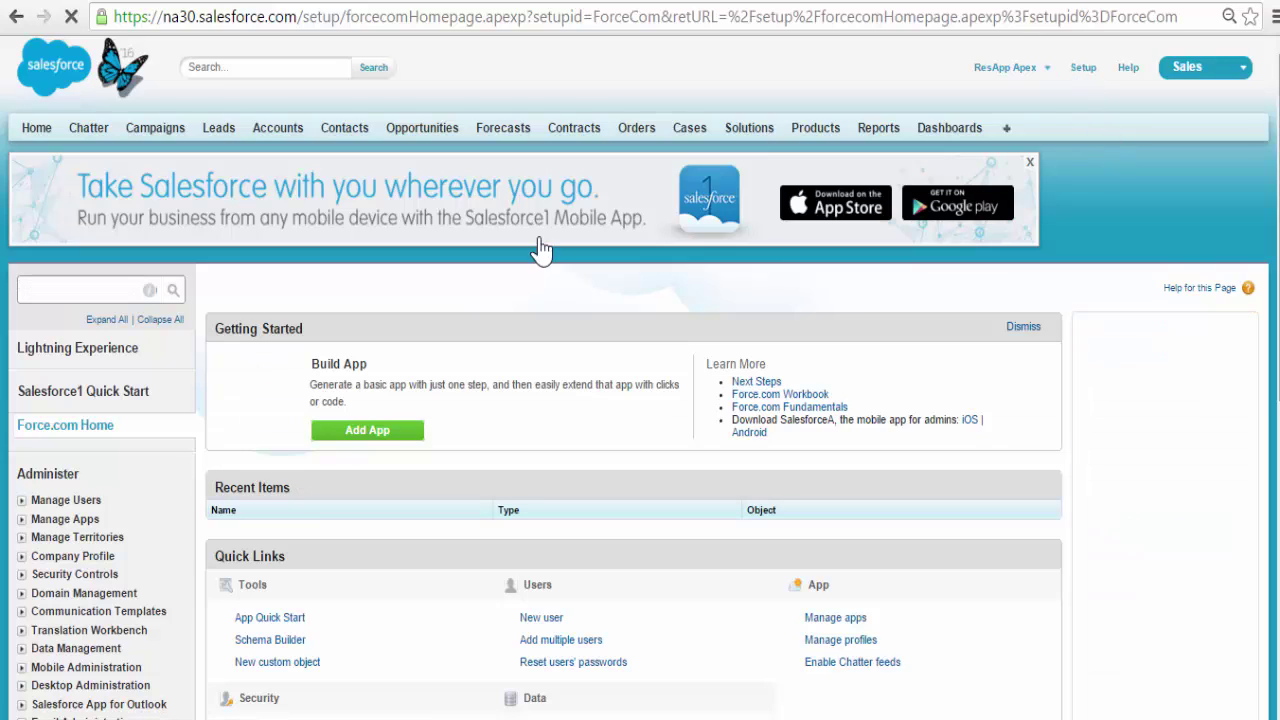
{"action": "left_click", "coordinate": [85, 286]}
{"action": "type", "text": "objec"}
{"action": "triple_click", "coordinate": [110, 290]}
{"action": "type", "text": "objec"}
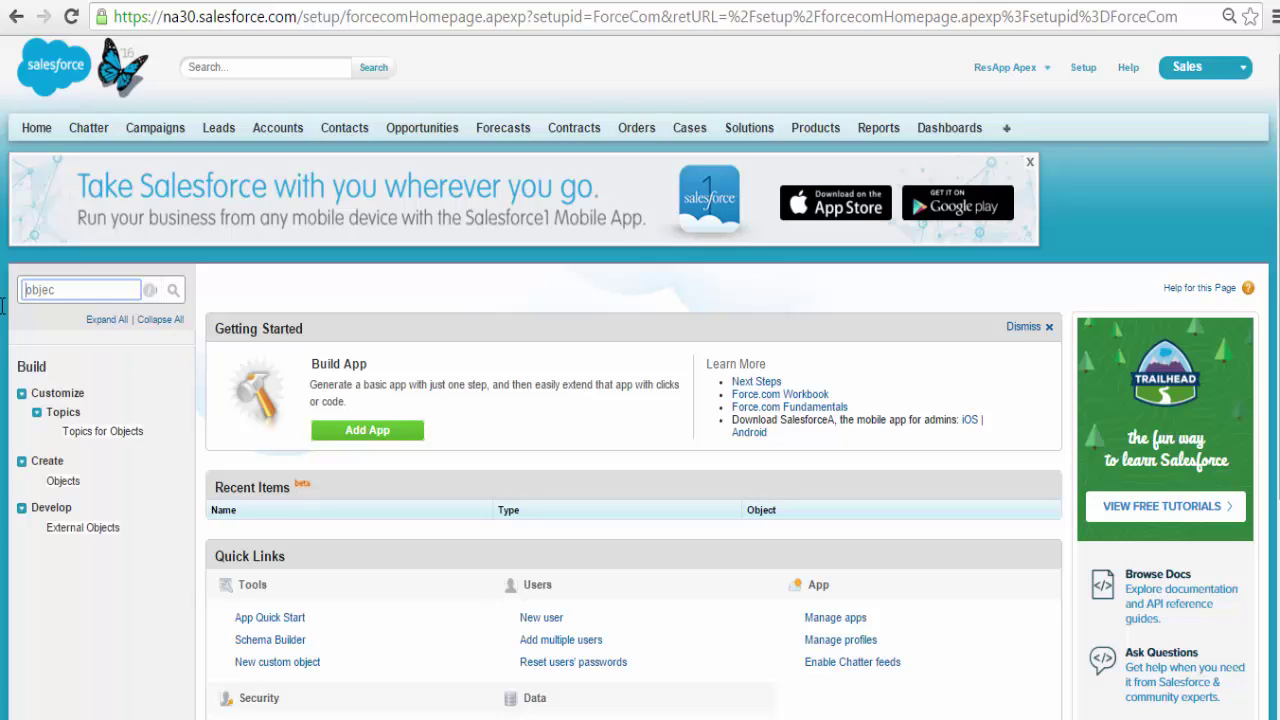
{"action": "left_click", "coordinate": [60, 481]}
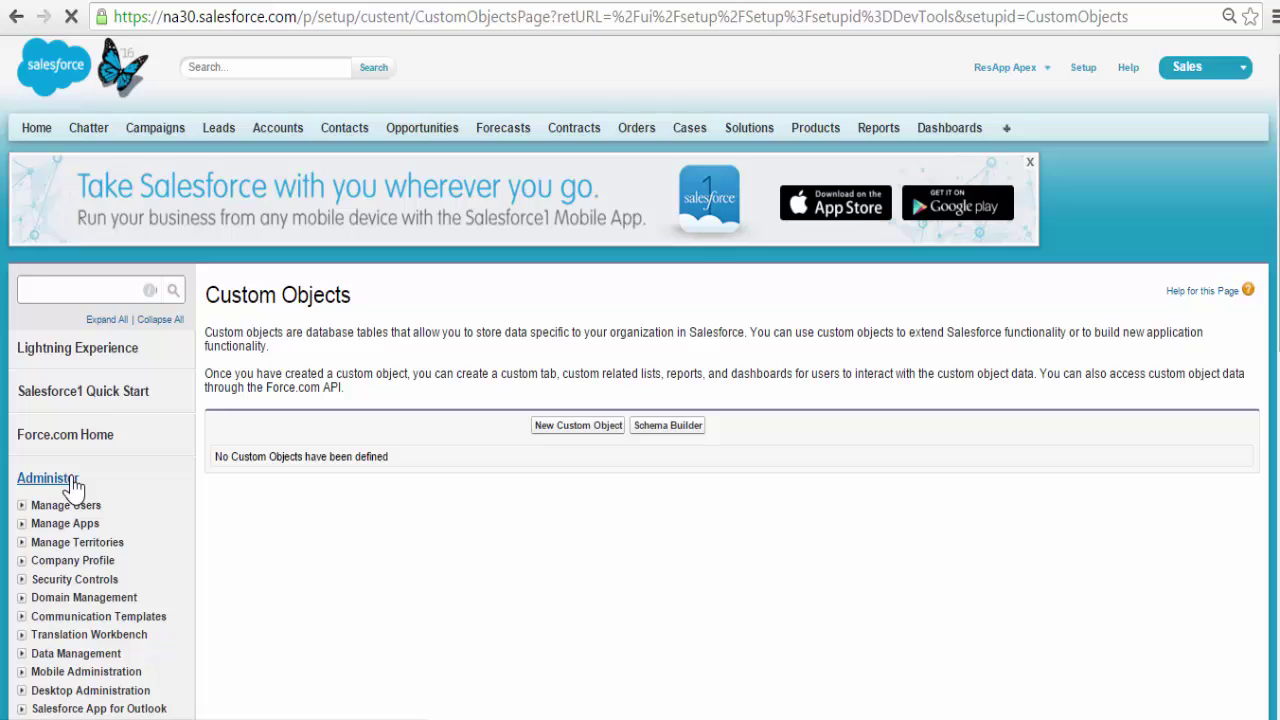
Start a new custom object with the label Session and the plural label Sessions.
{"action": "left_click", "coordinate": [557, 427]}
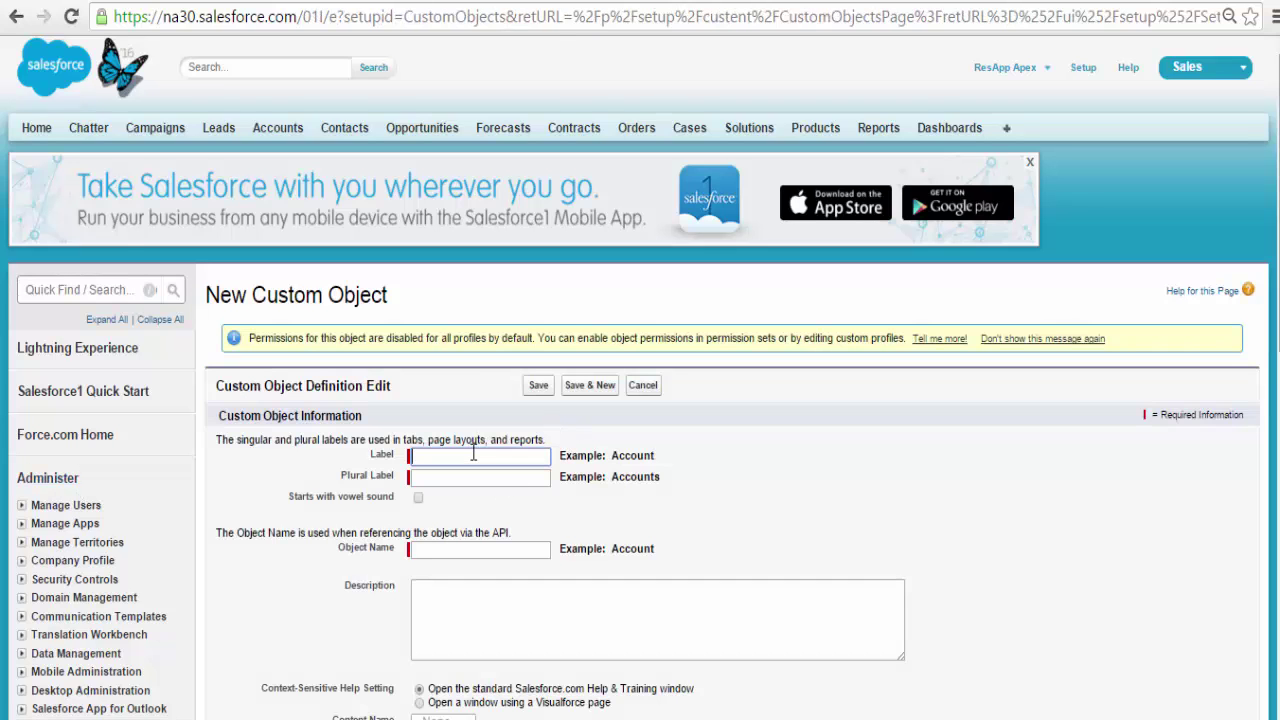
{"action": "type", "text": "Session"}
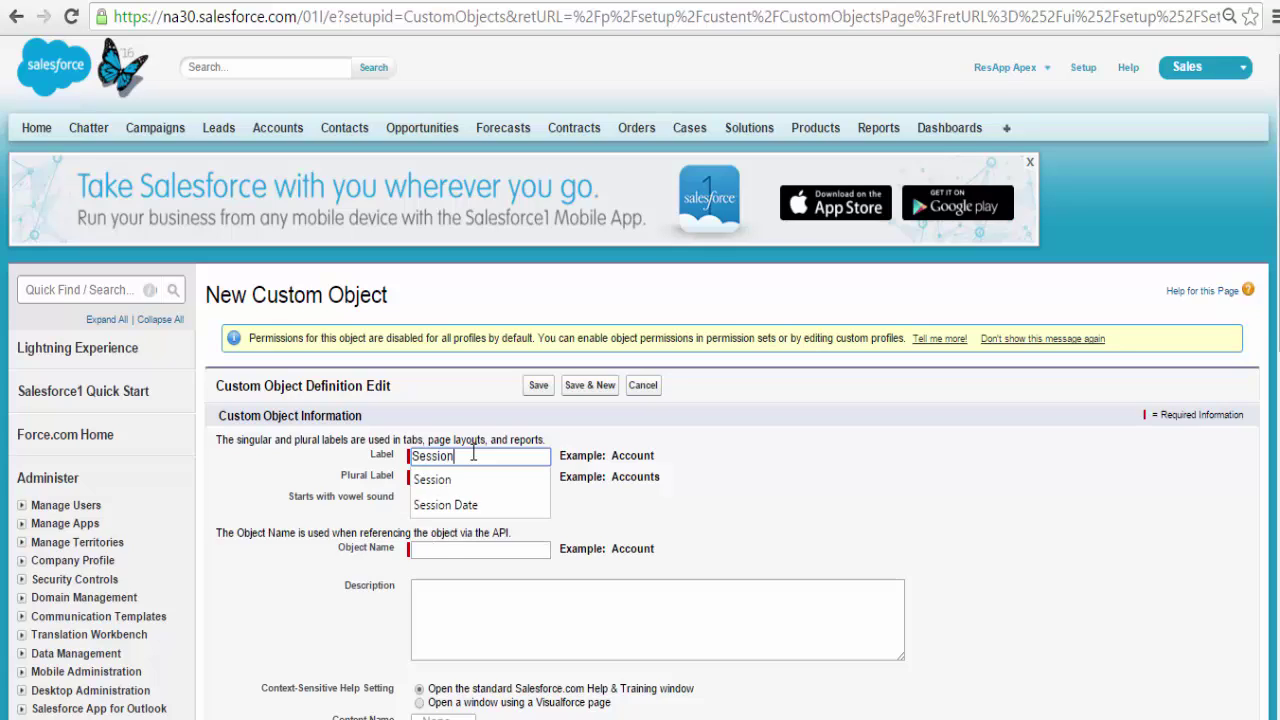
{"action": "key", "text": "Tab"}
{"action": "type", "text": "Se"}
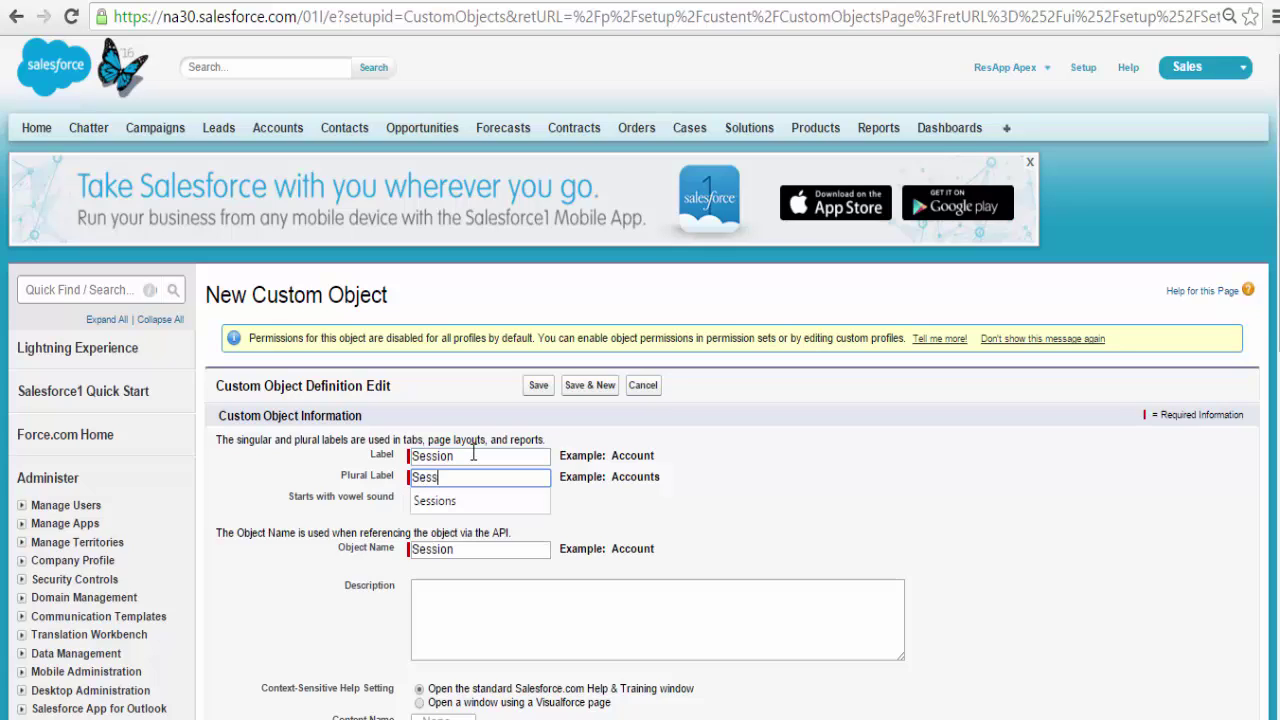
{"action": "key", "text": "Tab"}
Allow reports, activities, field history tracking and Chatter groups for the Session object, and save it.
{"action": "scroll", "coordinate": [474, 453], "scroll_direction": "down", "scroll_amount": 2}
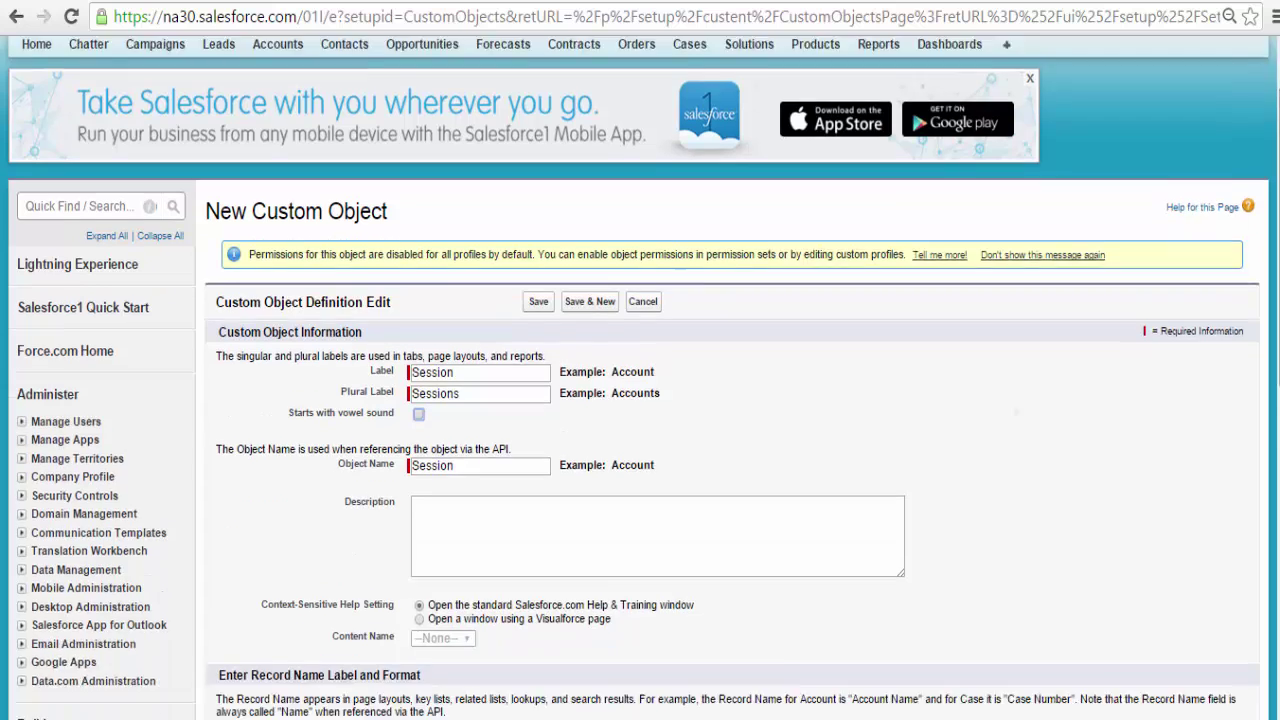
{"action": "scroll", "coordinate": [637, 378], "scroll_direction": "down", "scroll_amount": 2}
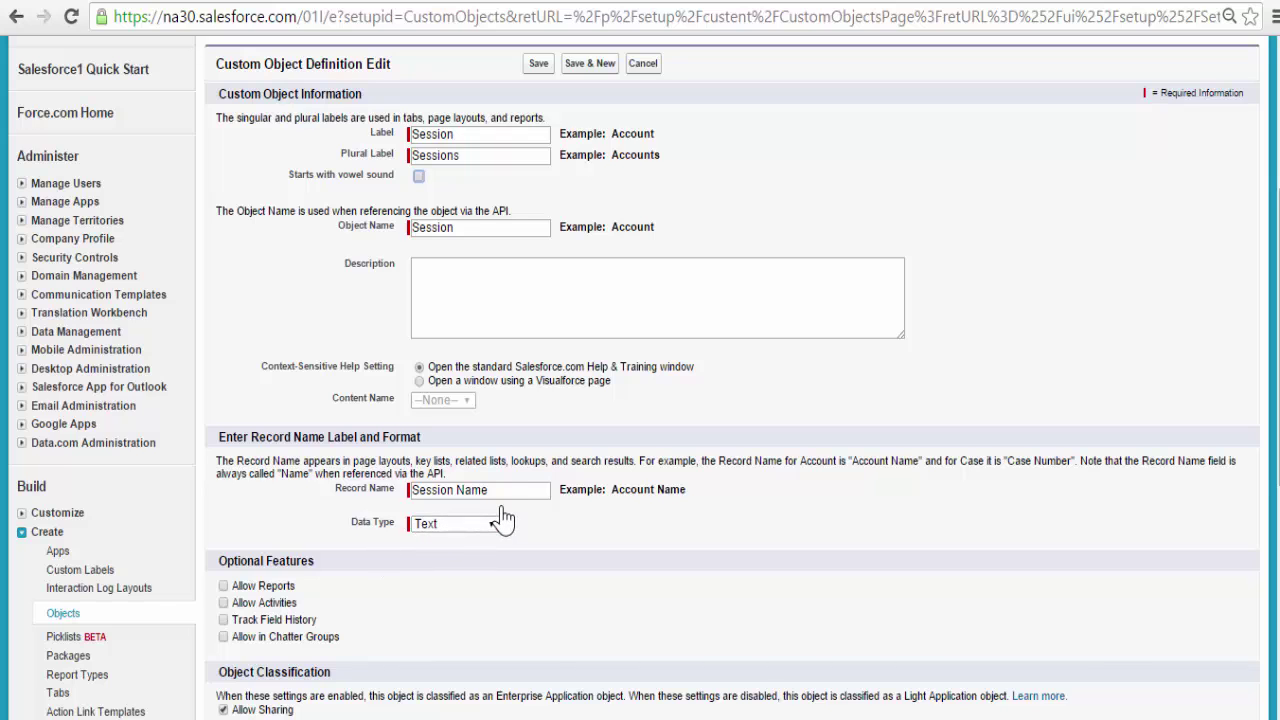
{"action": "scroll", "coordinate": [500, 520], "scroll_direction": "down", "scroll_amount": 2}
{"action": "scroll", "coordinate": [1008, 355], "scroll_direction": "down", "scroll_amount": 1}
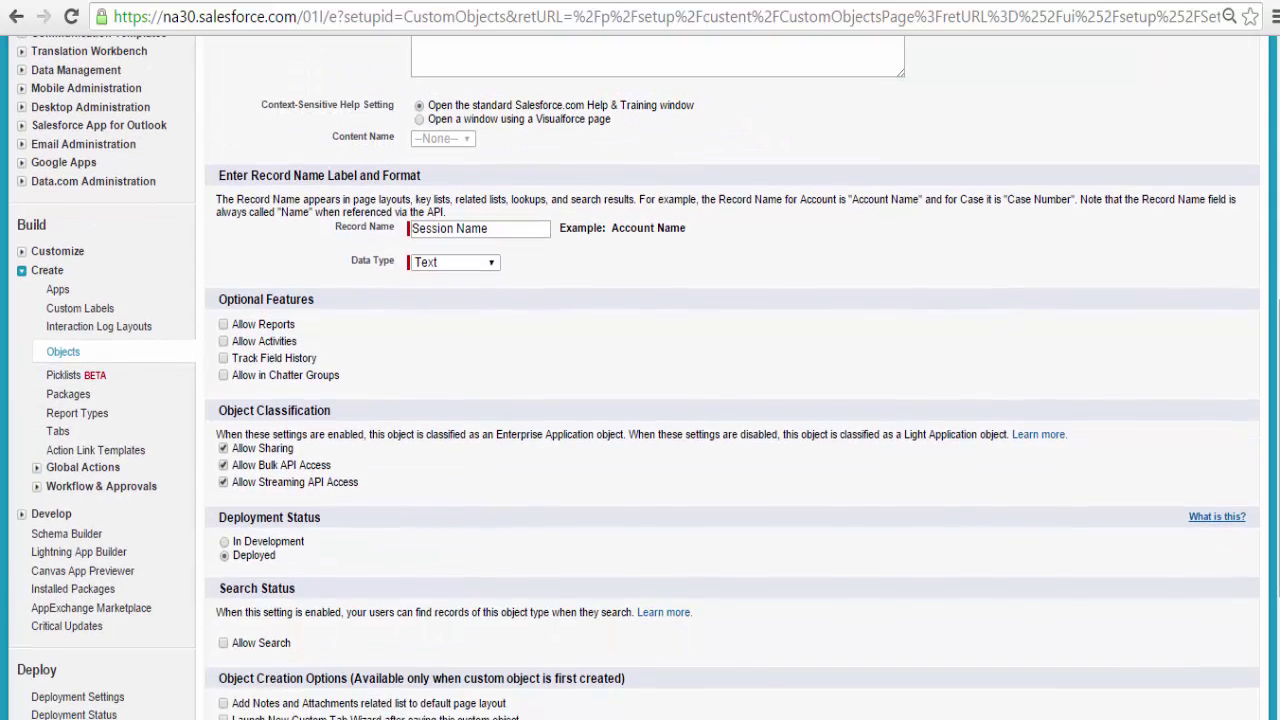
{"action": "left_click", "coordinate": [224, 326]}
{"action": "left_click", "coordinate": [224, 359]}
{"action": "scroll", "coordinate": [714, 400], "scroll_direction": "down", "scroll_amount": 3}
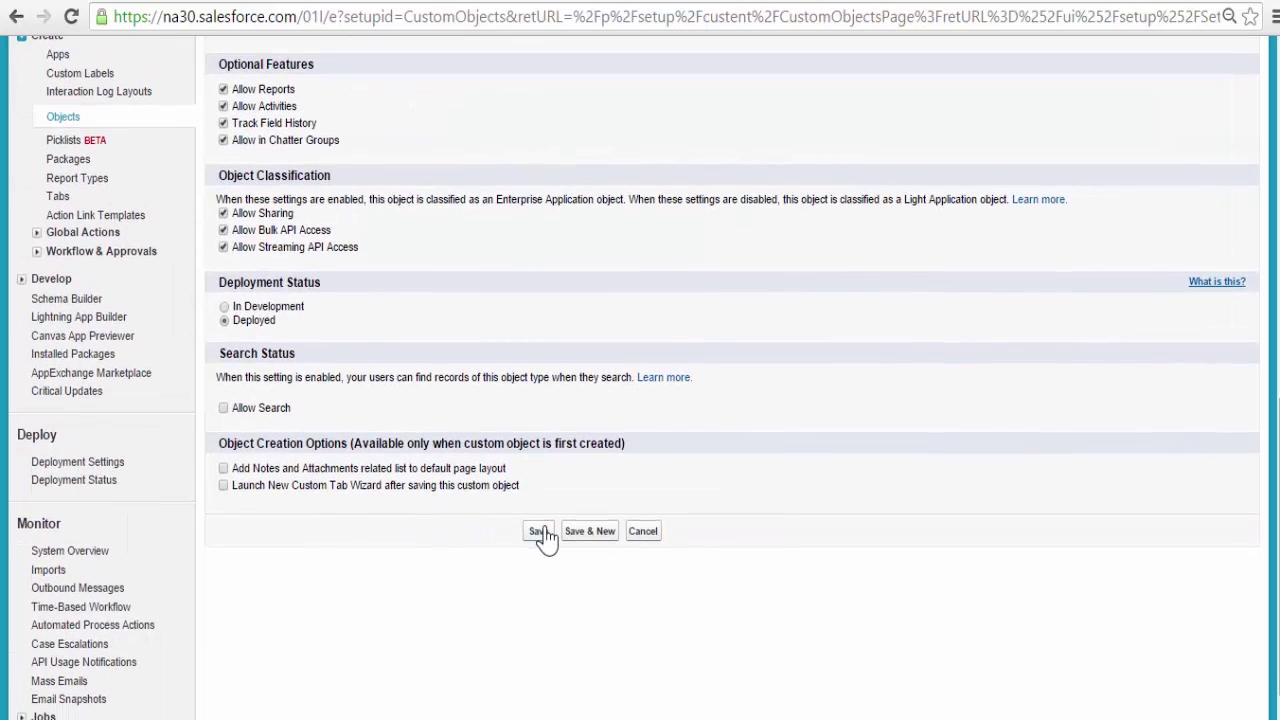
{"action": "left_click", "coordinate": [542, 532]}
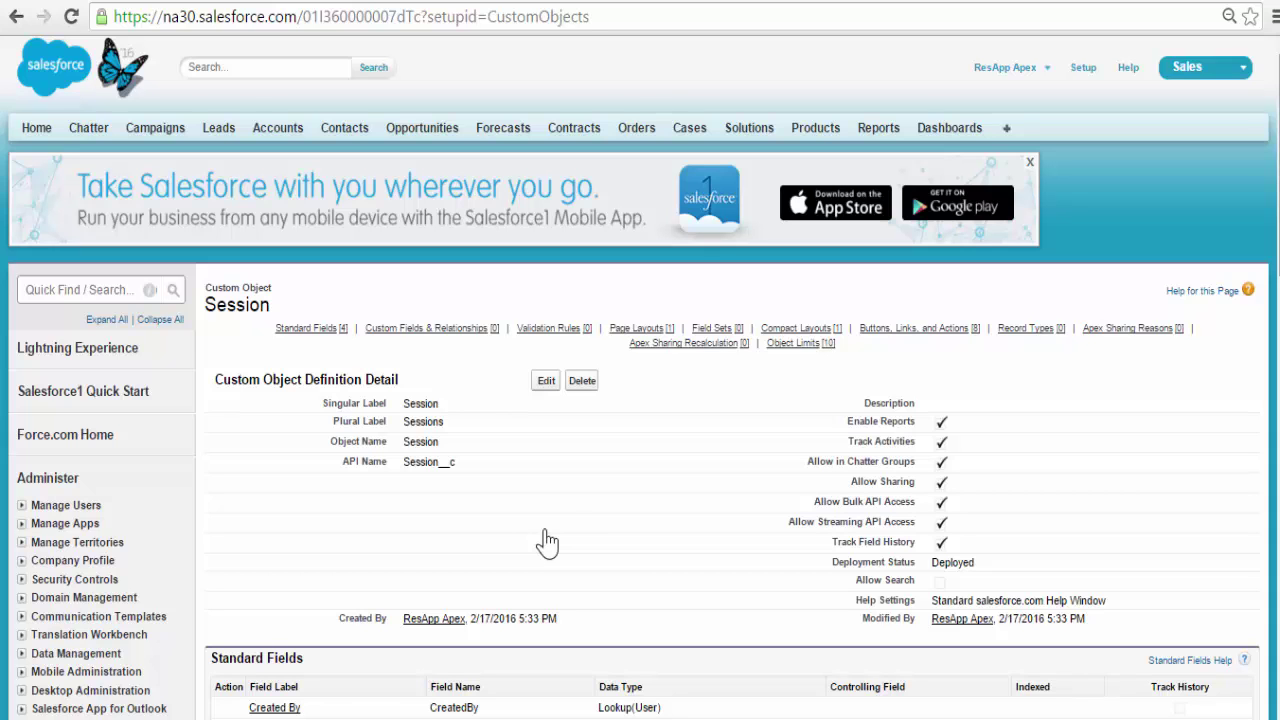
Start a new custom field on the Session object with the Date/Time data type.
{"action": "scroll", "coordinate": [640, 400], "scroll_direction": "down", "scroll_amount": 4}
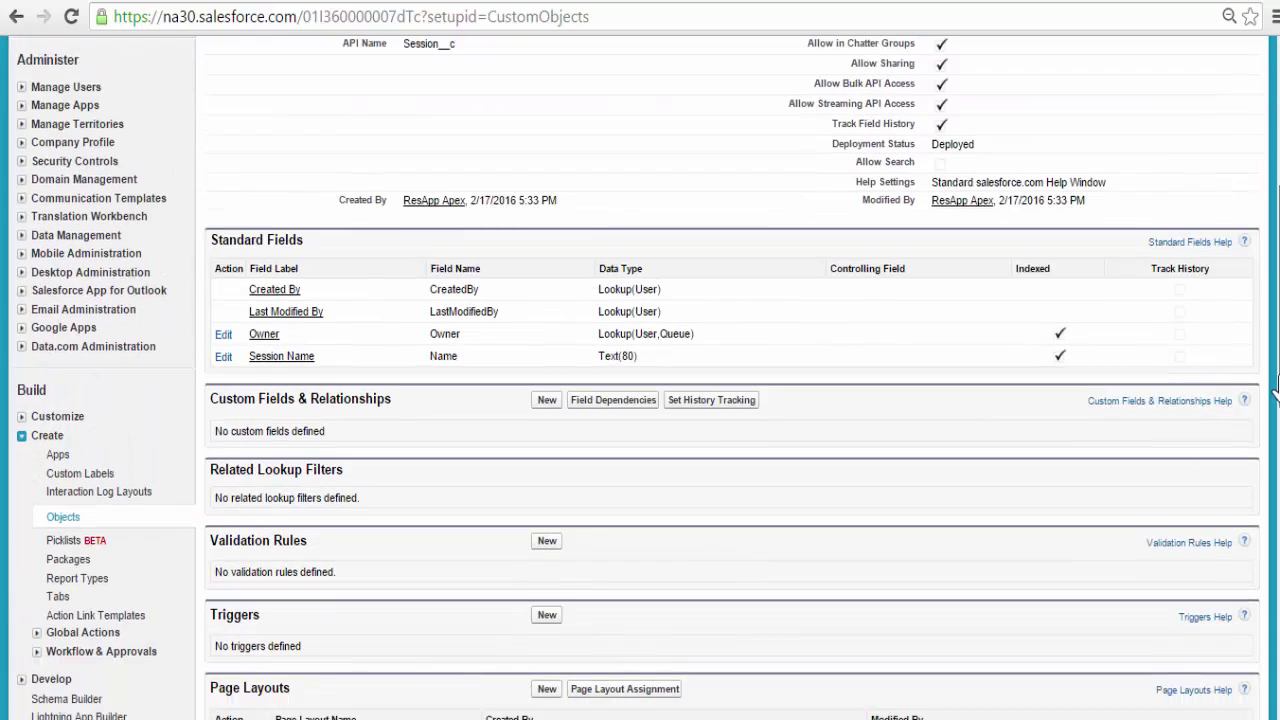
{"action": "left_click", "coordinate": [547, 400]}
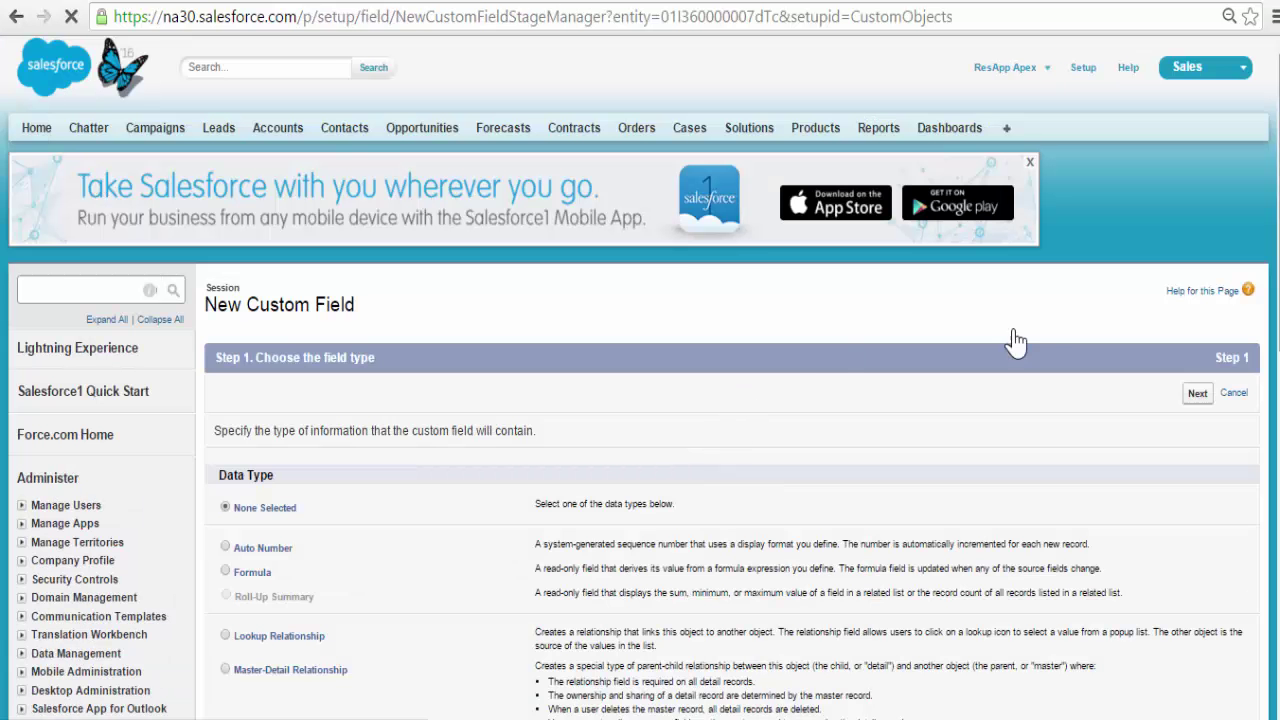
{"action": "scroll", "coordinate": [640, 400], "scroll_direction": "down", "scroll_amount": 1}
{"action": "scroll", "coordinate": [337, 434], "scroll_direction": "down", "scroll_amount": 3}
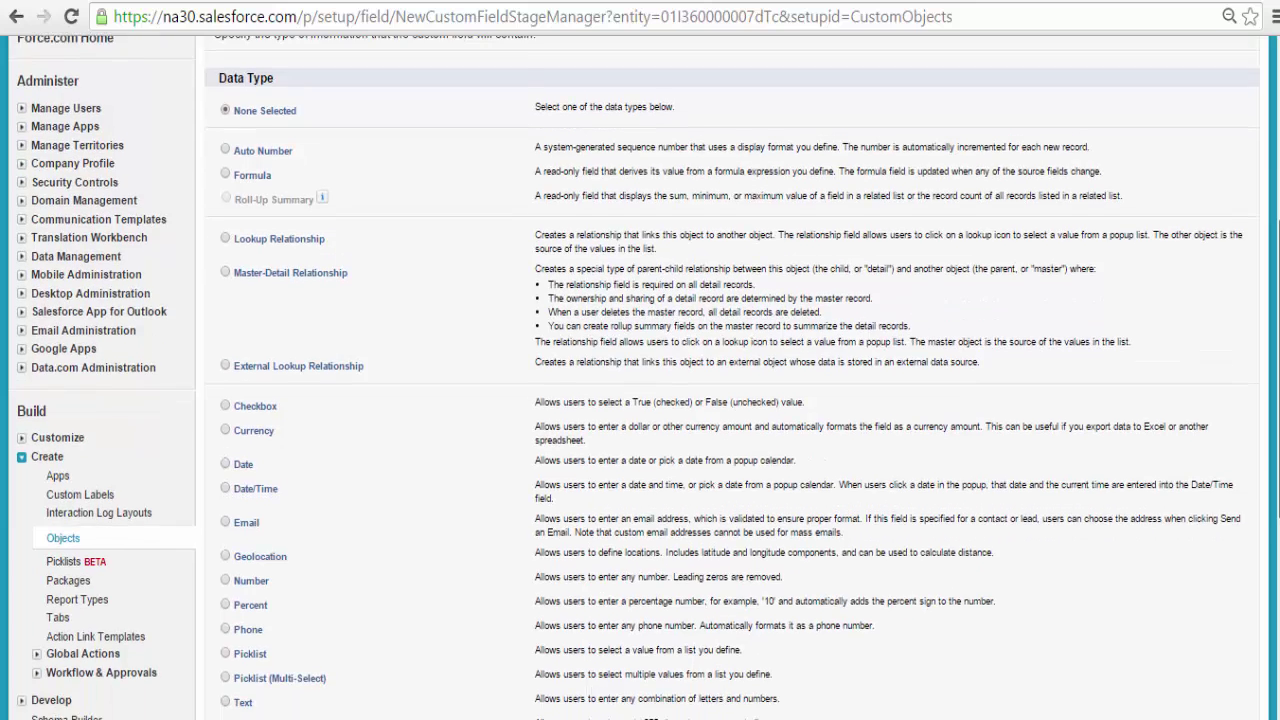
{"action": "left_click", "coordinate": [226, 468]}
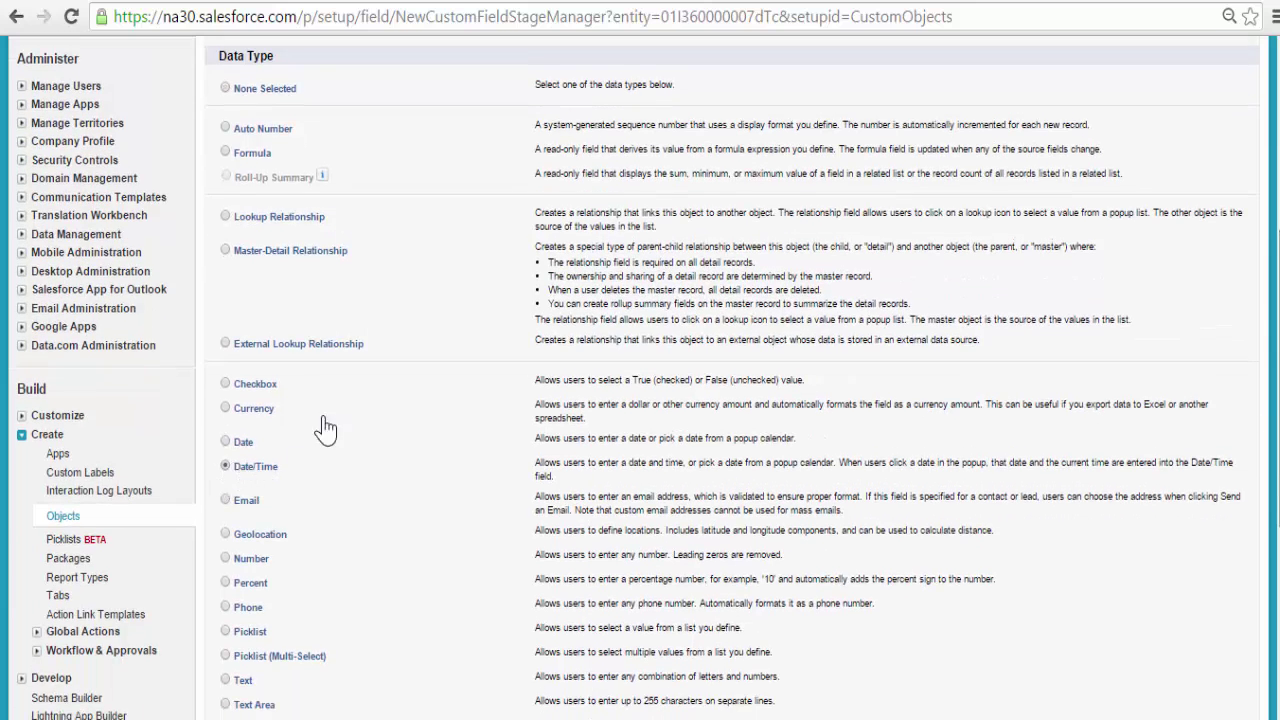
{"action": "scroll", "coordinate": [890, 390], "scroll_direction": "down", "scroll_amount": 3}
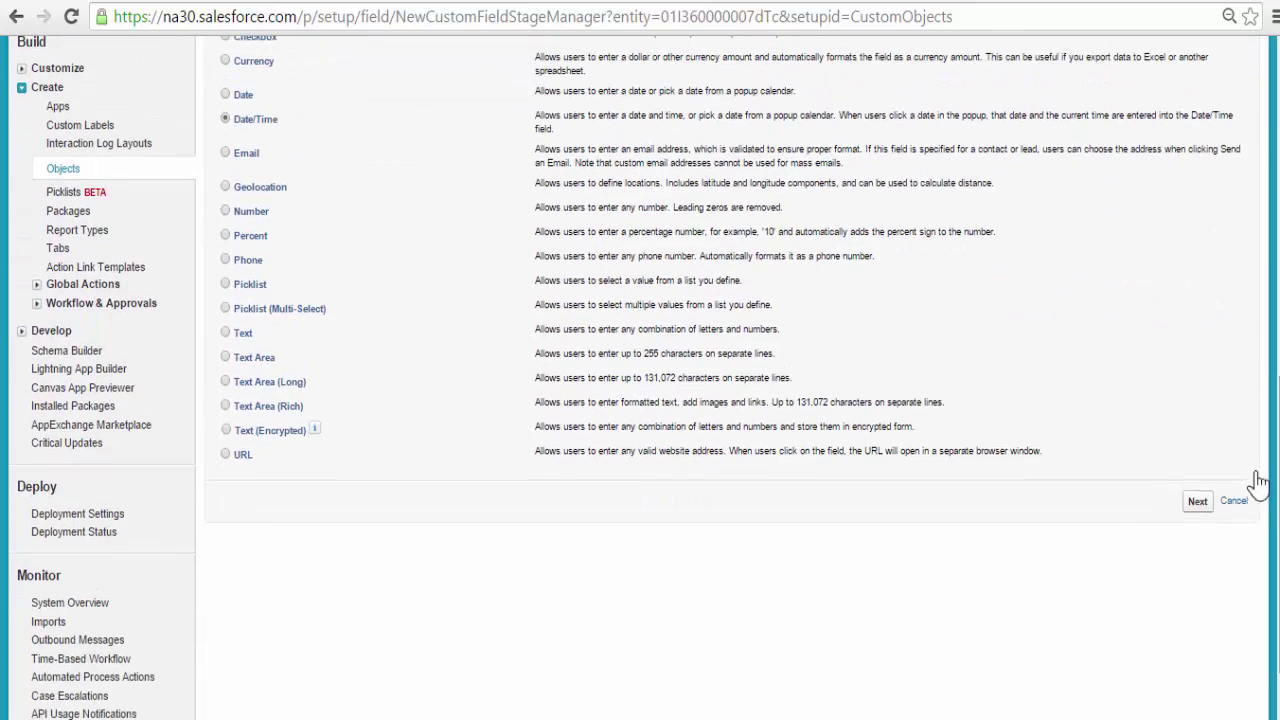
{"action": "left_click", "coordinate": [1196, 503]}
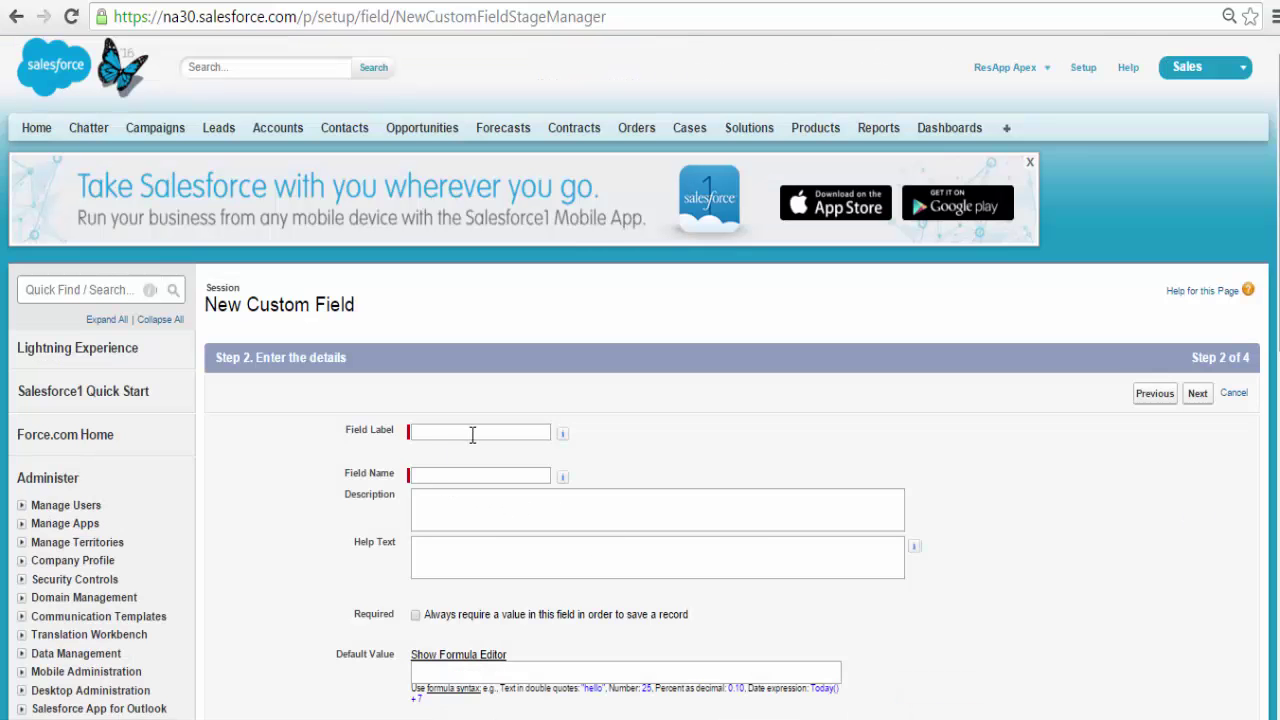
Label the Date/Time field Session Date and save it with visibility for all profiles, continuing to another new field.
{"action": "left_click", "coordinate": [473, 433]}
{"action": "type", "text": "Session Da"}
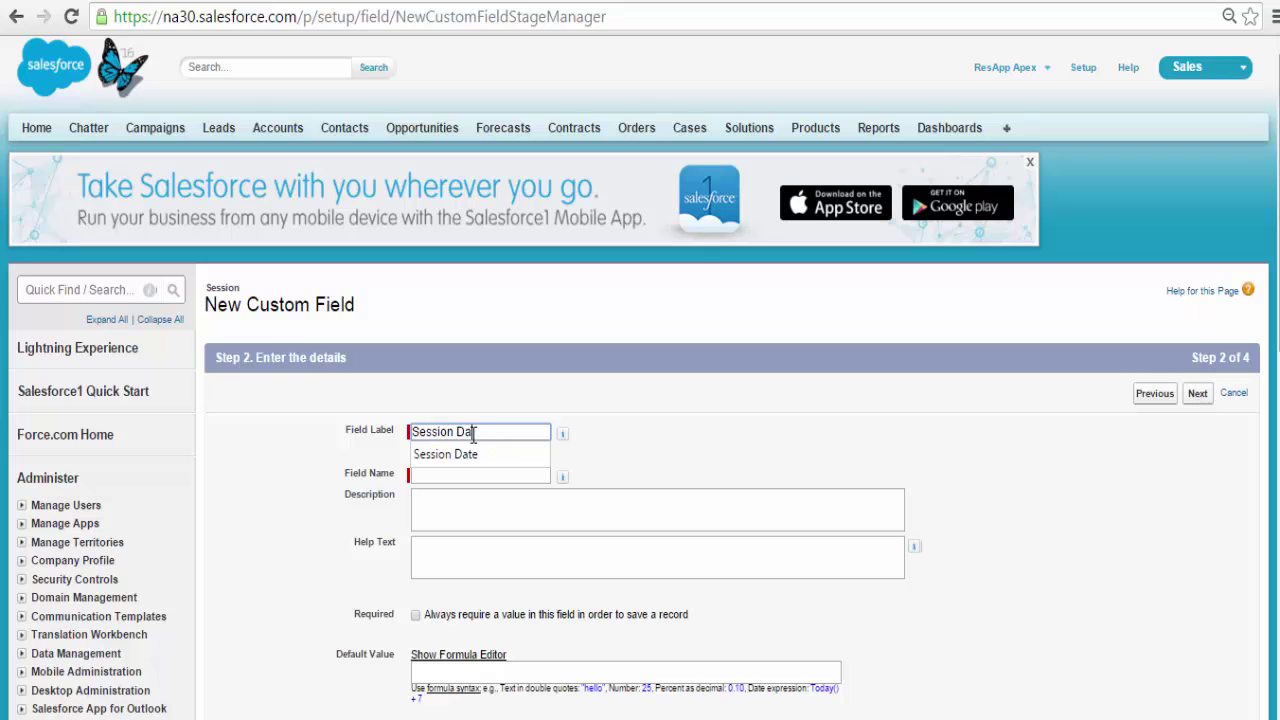
{"action": "type", "text": "te"}
{"action": "key", "text": "Tab"}
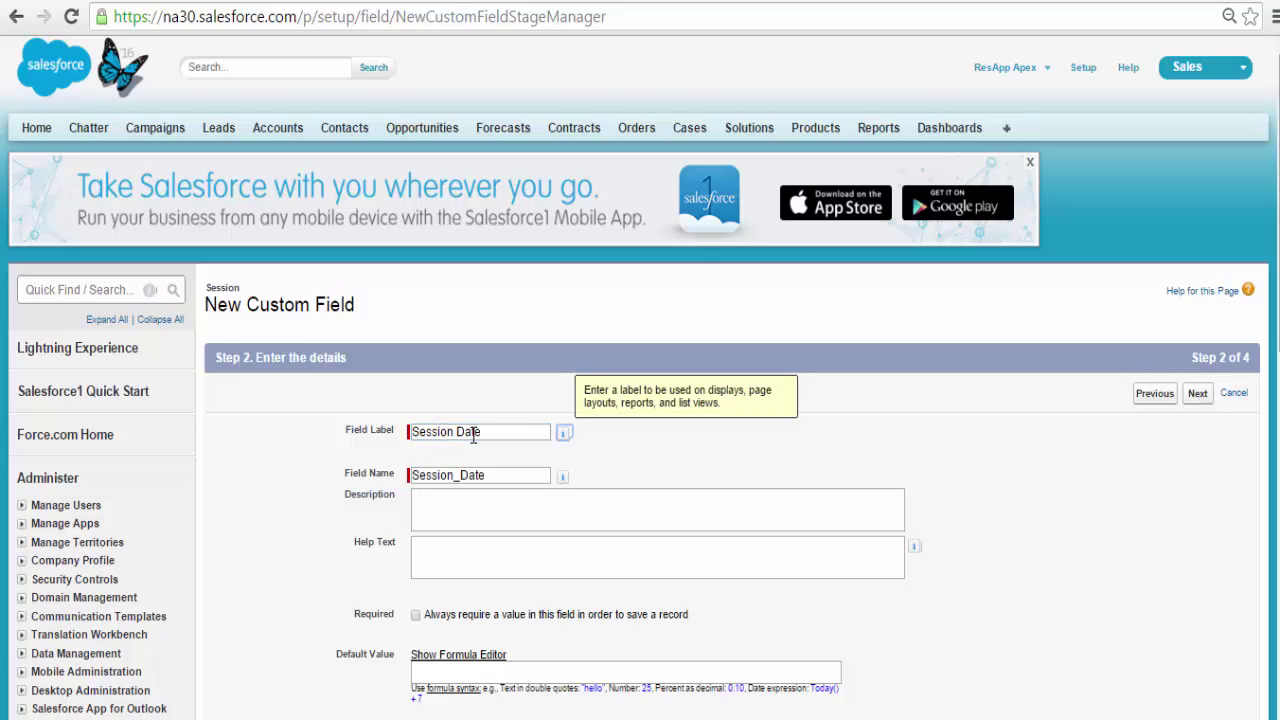
{"action": "scroll", "coordinate": [479, 565], "scroll_direction": "down", "scroll_amount": 3}
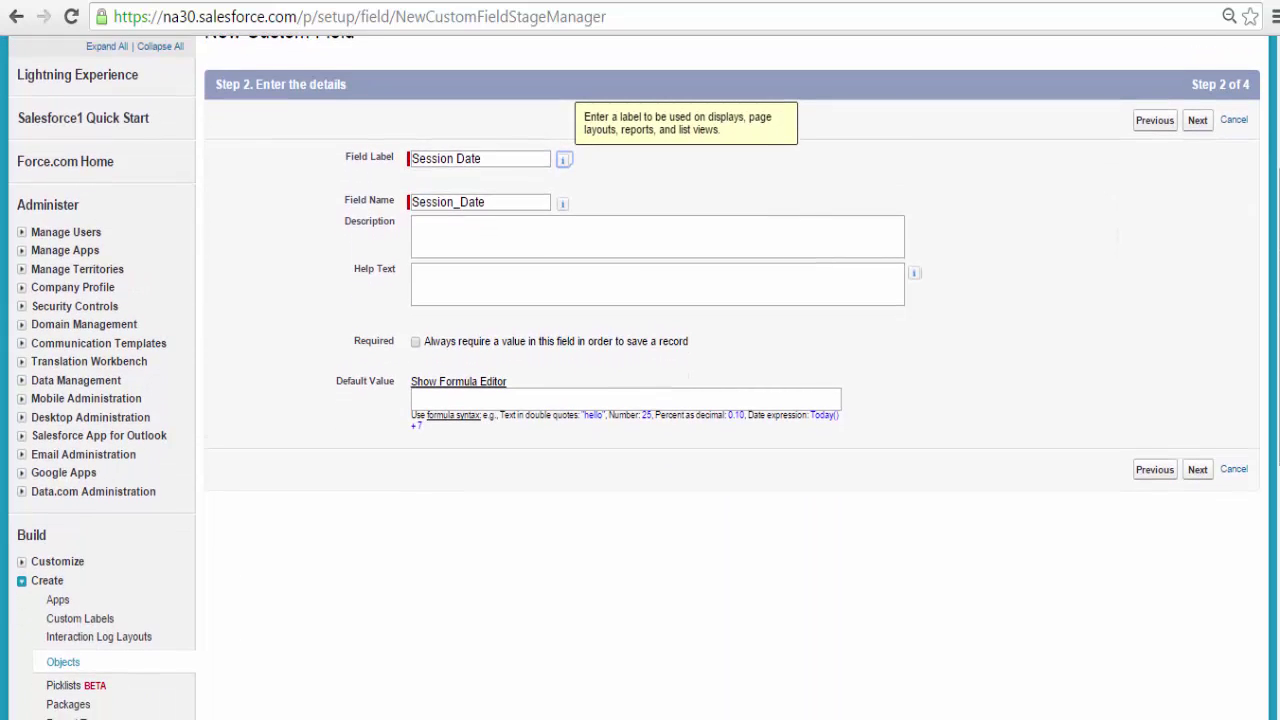
{"action": "left_click", "coordinate": [1198, 472]}
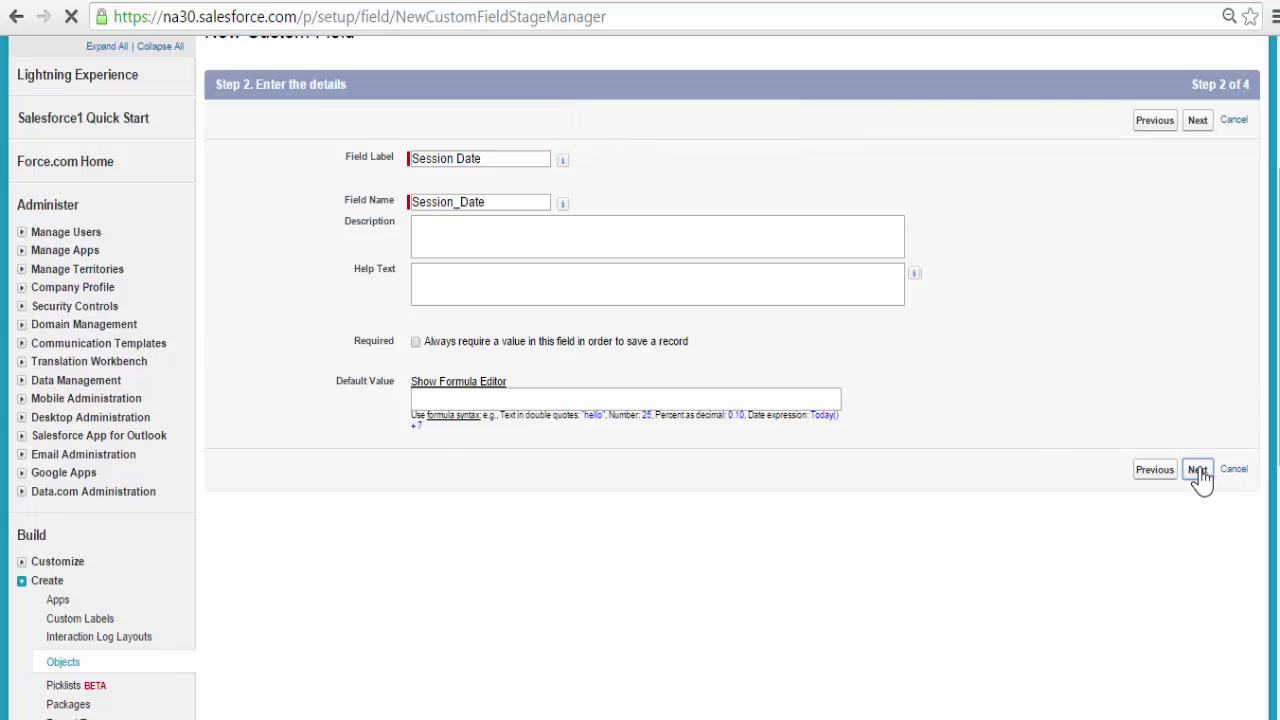
{"action": "left_click", "coordinate": [888, 552]}
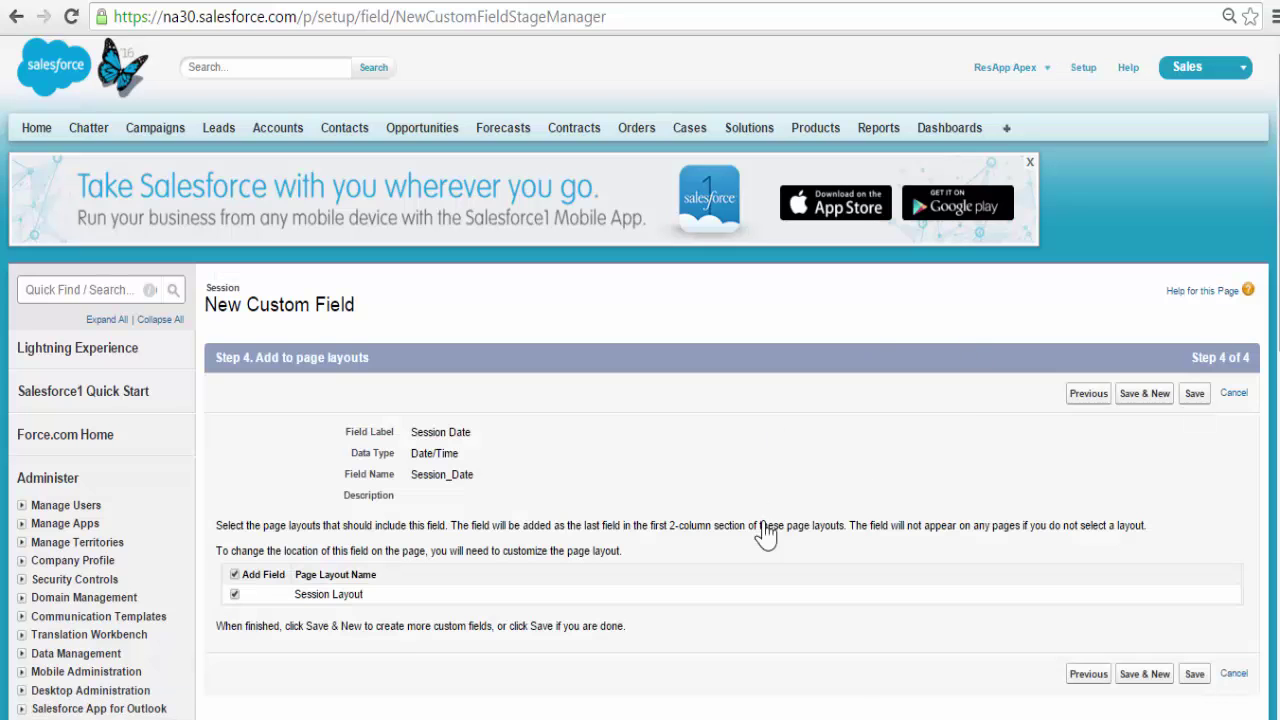
{"action": "left_click", "coordinate": [1155, 677]}
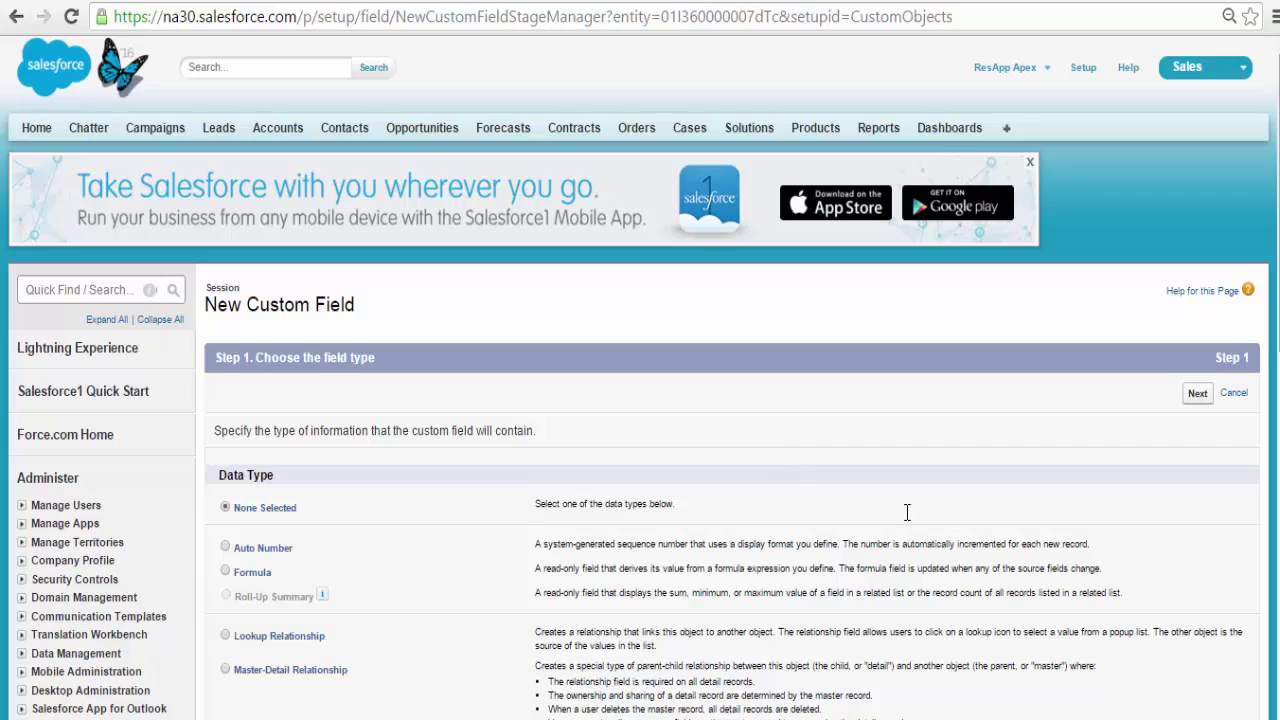
{"action": "scroll", "coordinate": [640, 400], "scroll_direction": "down", "scroll_amount": 2}
{"action": "scroll", "coordinate": [357, 587], "scroll_direction": "down", "scroll_amount": 4}
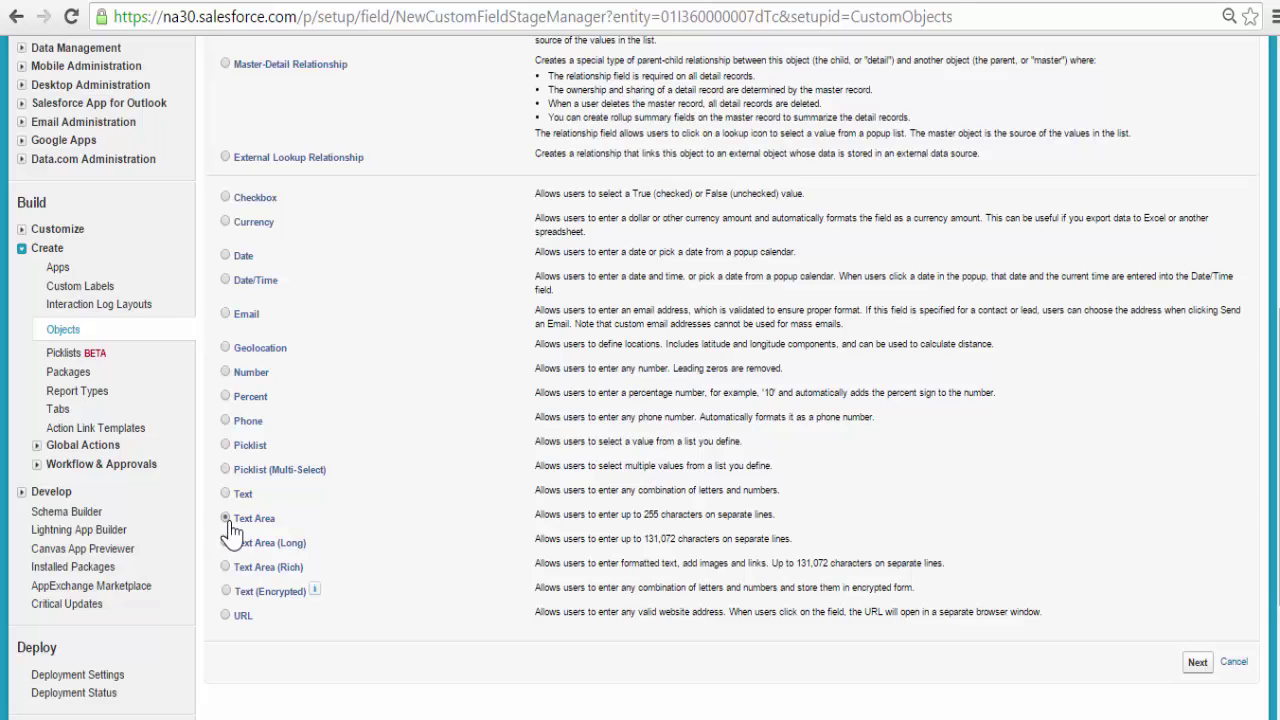
{"action": "left_click", "coordinate": [1195, 665]}
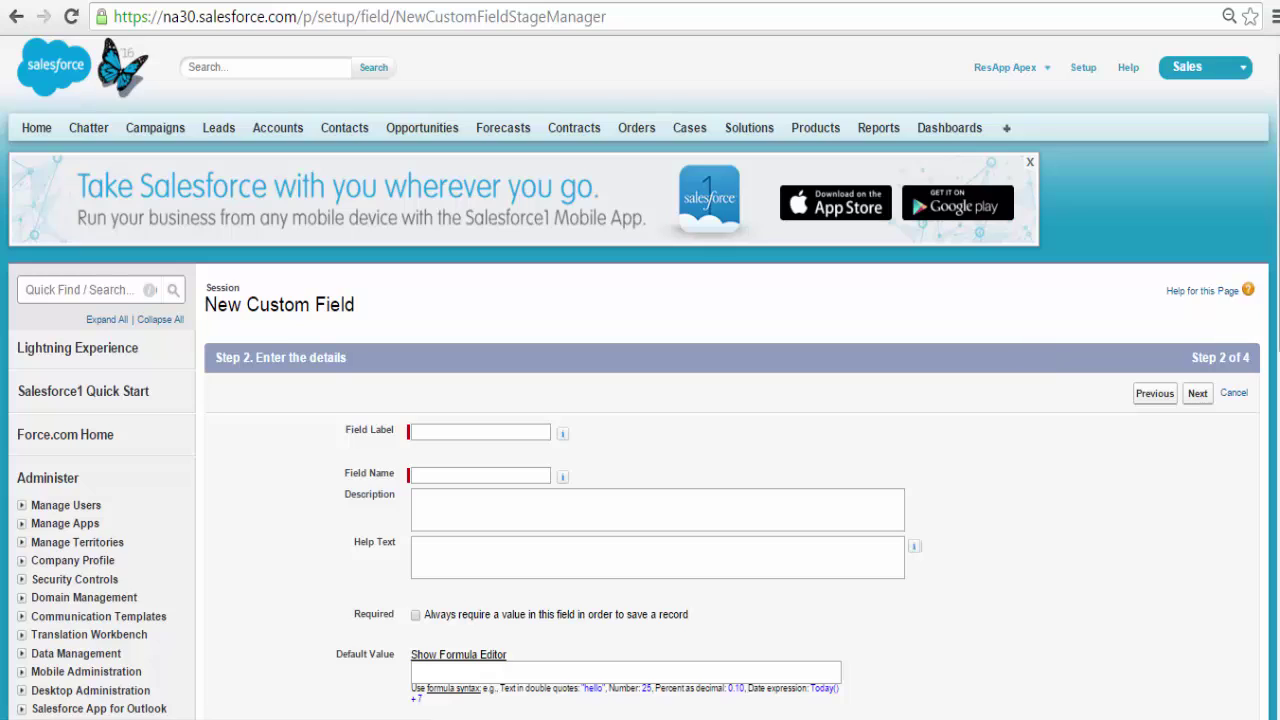
{"action": "scroll", "coordinate": [543, 200], "scroll_direction": "down", "scroll_amount": 3}
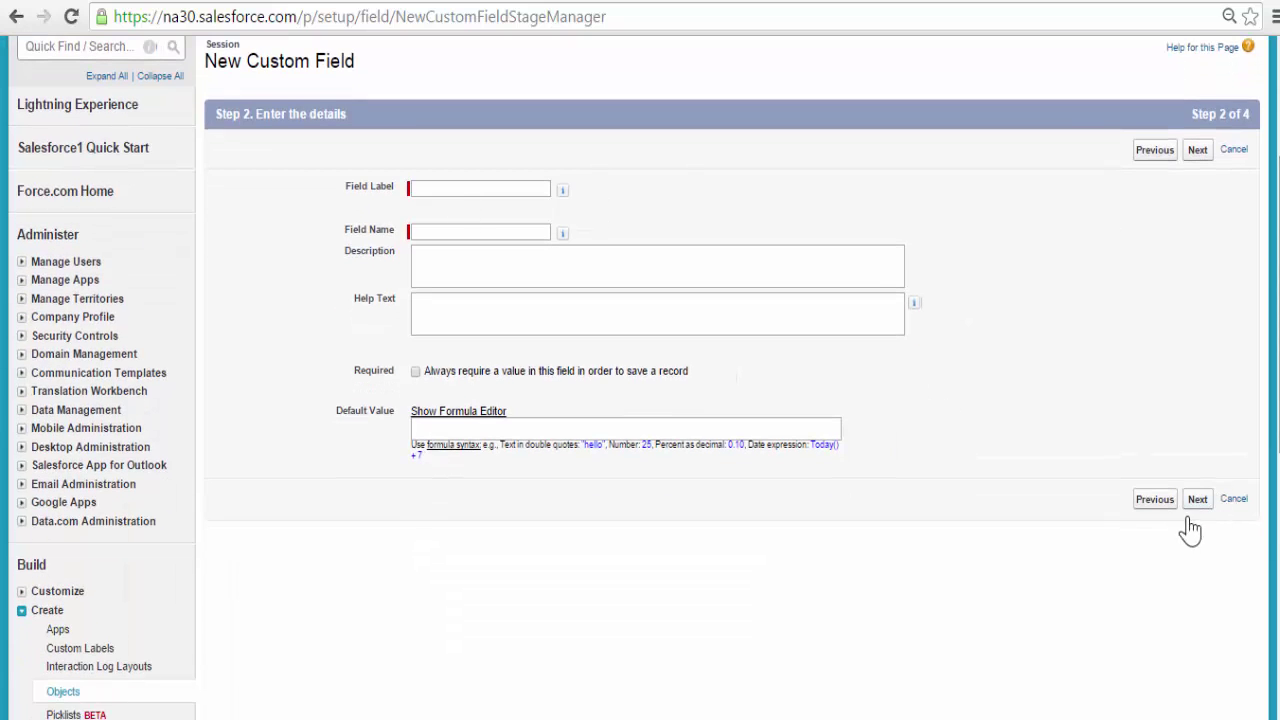
{"action": "left_click", "coordinate": [1154, 499]}
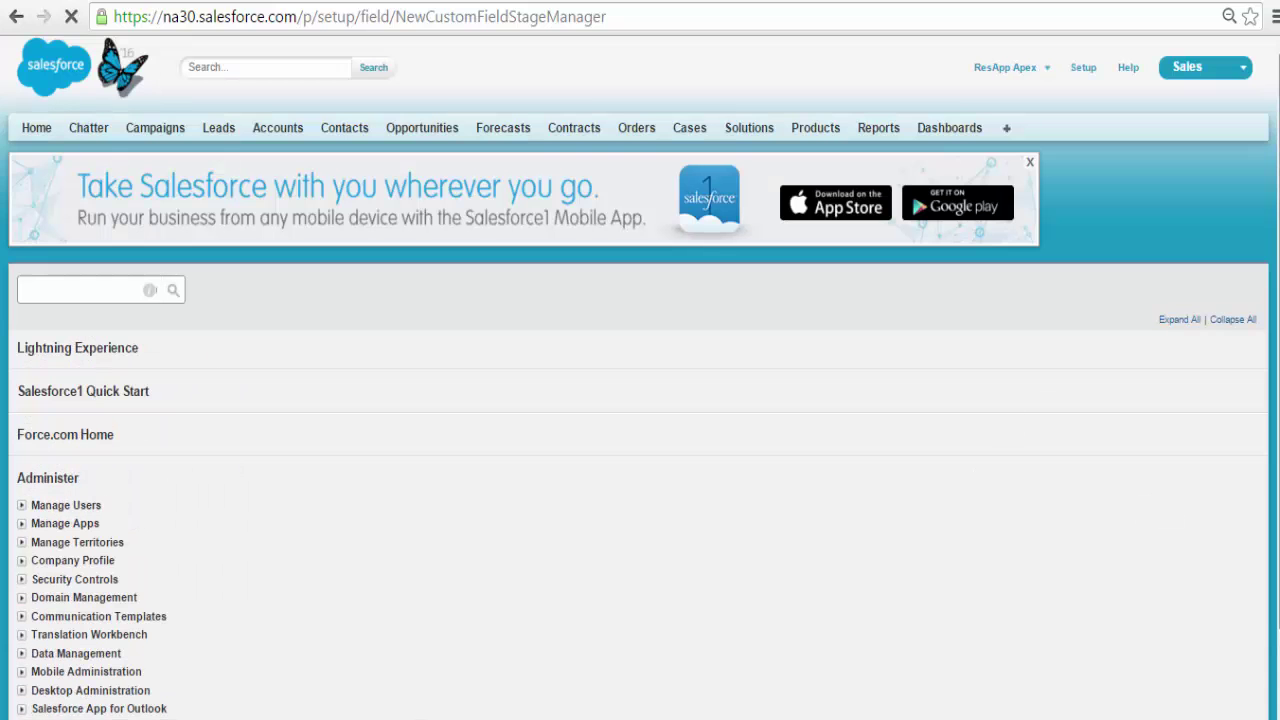
Choose Text Area (Long) as the new field's data type and continue to its details.
{"action": "scroll", "coordinate": [640, 400], "scroll_direction": "down", "scroll_amount": 5}
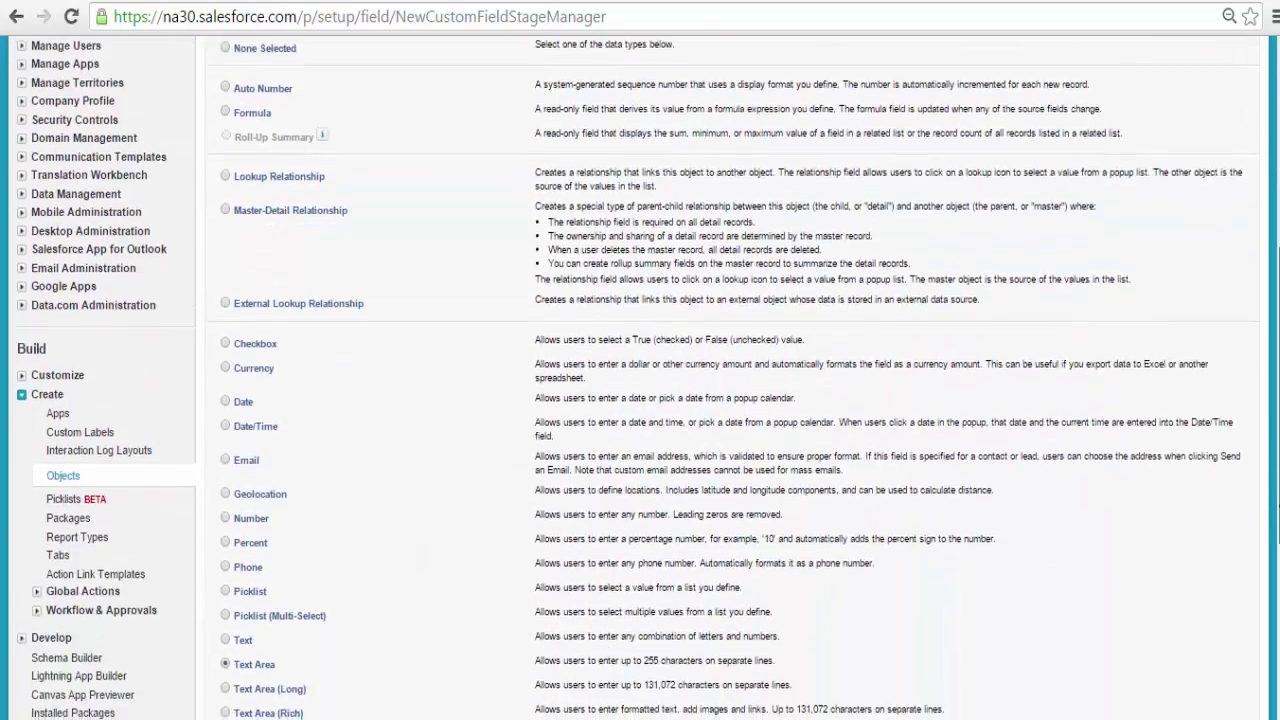
{"action": "scroll", "coordinate": [375, 563], "scroll_direction": "down", "scroll_amount": 1}
{"action": "left_click", "coordinate": [225, 601]}
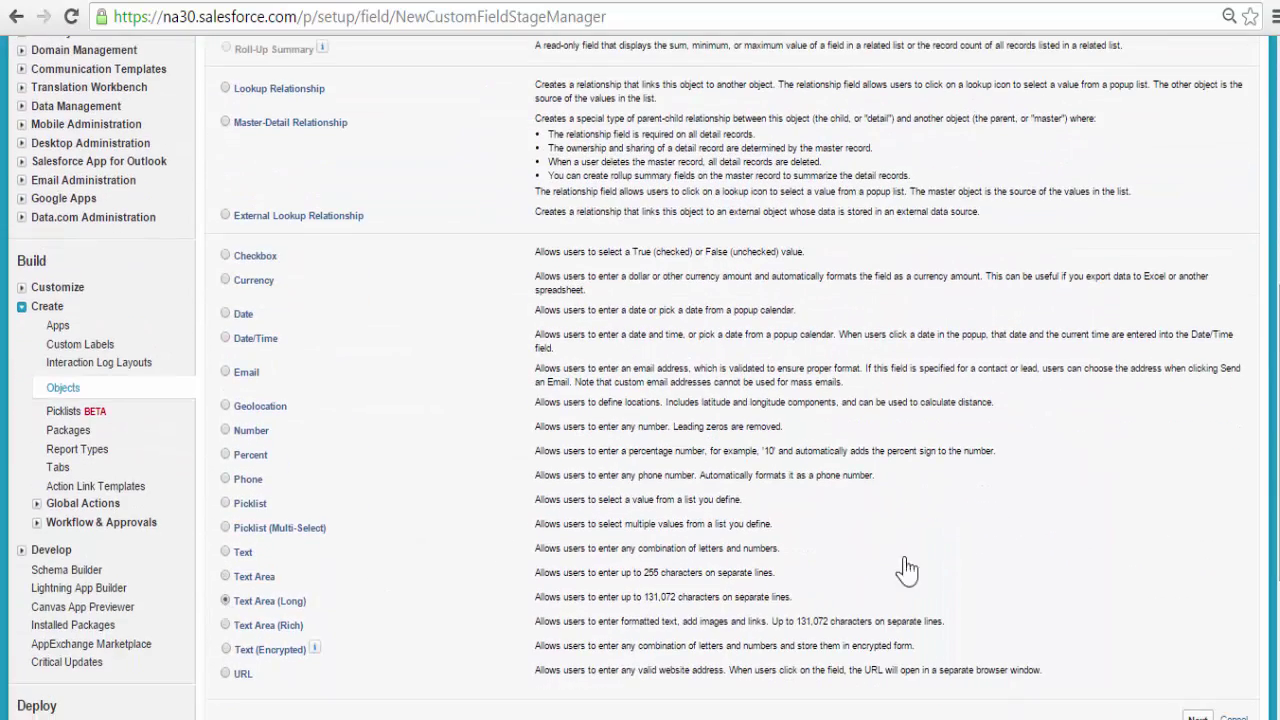
{"action": "scroll", "coordinate": [1200, 640], "scroll_direction": "down", "scroll_amount": 1}
{"action": "left_click", "coordinate": [1199, 663]}
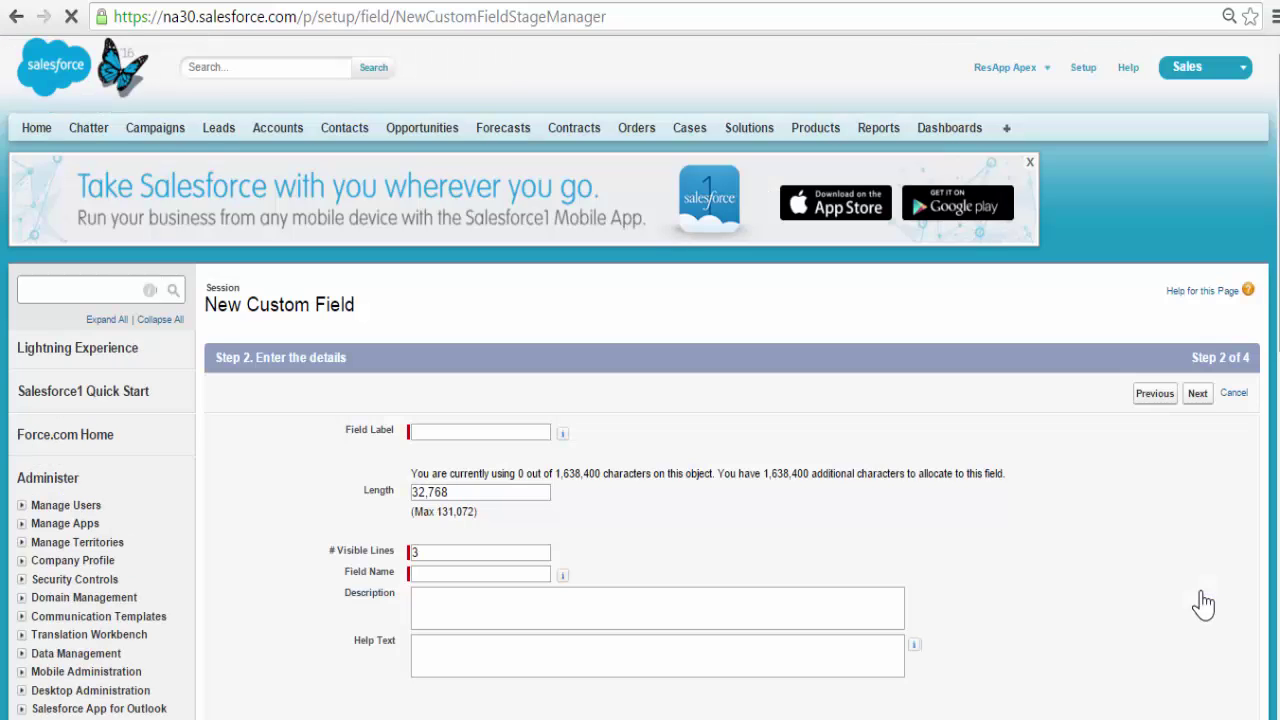
Label the long text field Description and accept its visibility for the profiles, continuing to the page layout assignment.
{"action": "left_click", "coordinate": [462, 432]}
{"action": "type", "text": "Description"}
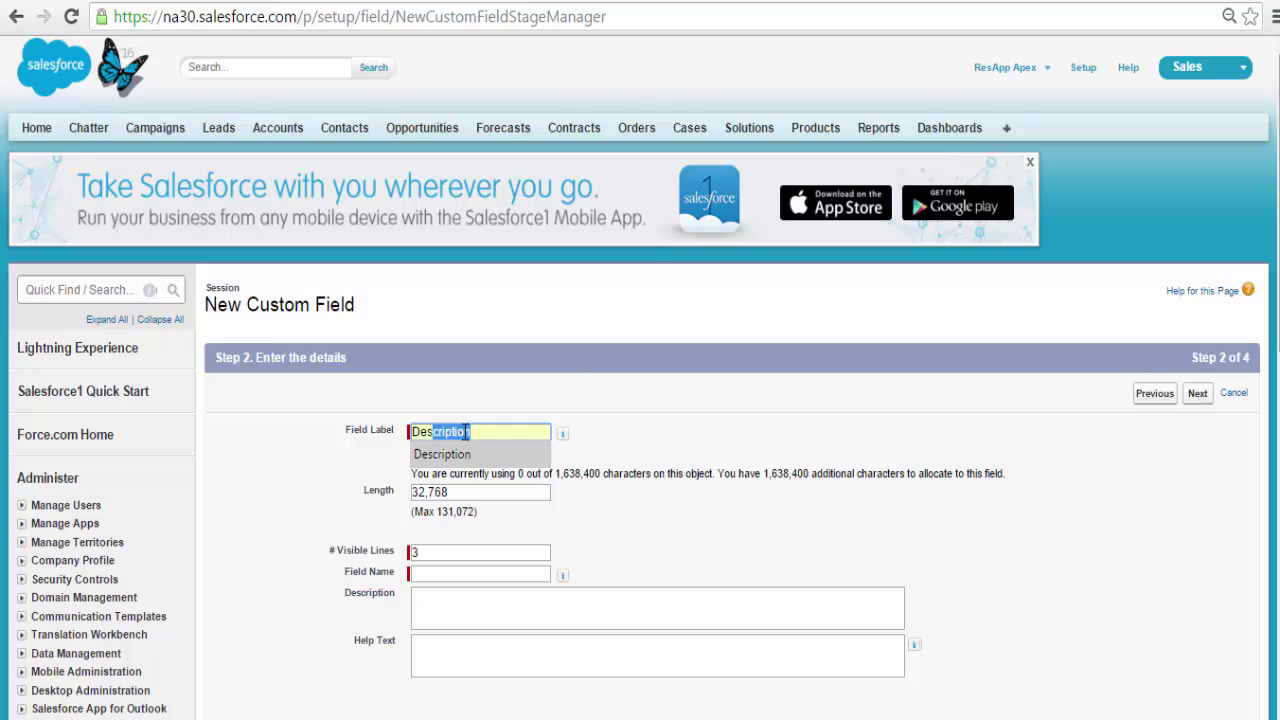
{"action": "key", "text": "Tab"}
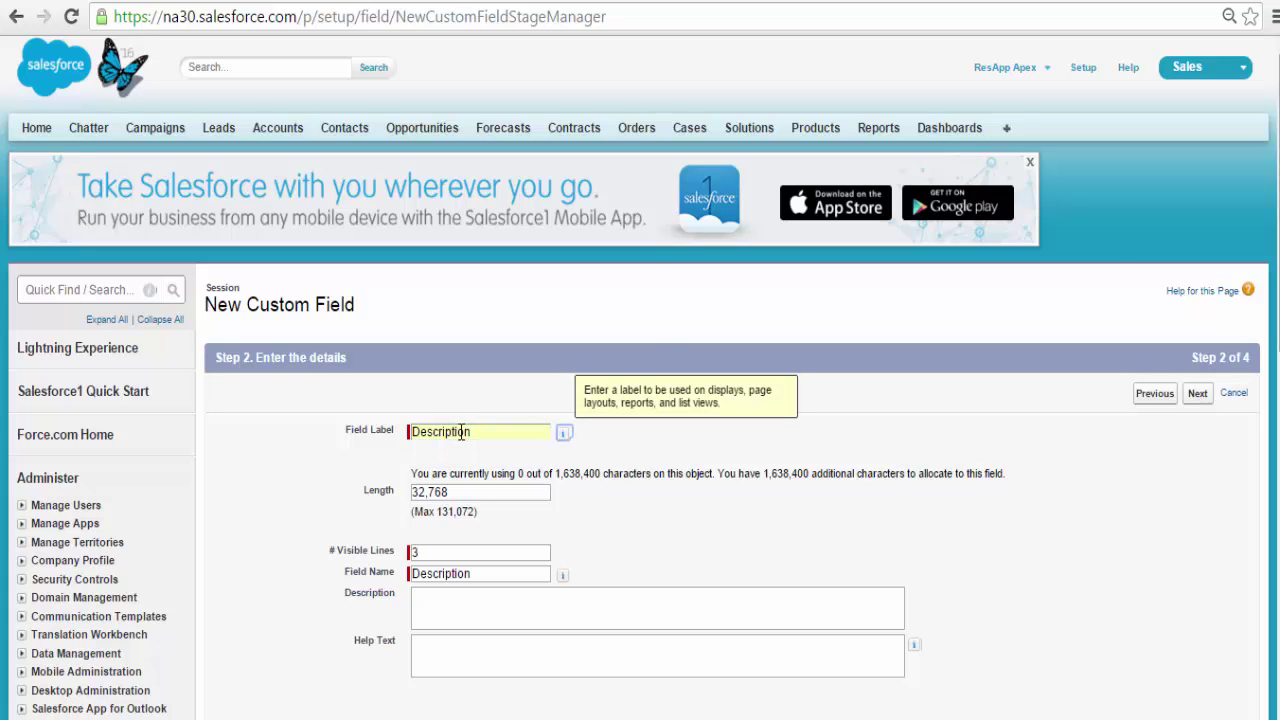
{"action": "scroll", "coordinate": [1230, 450], "scroll_direction": "down", "scroll_amount": 4}
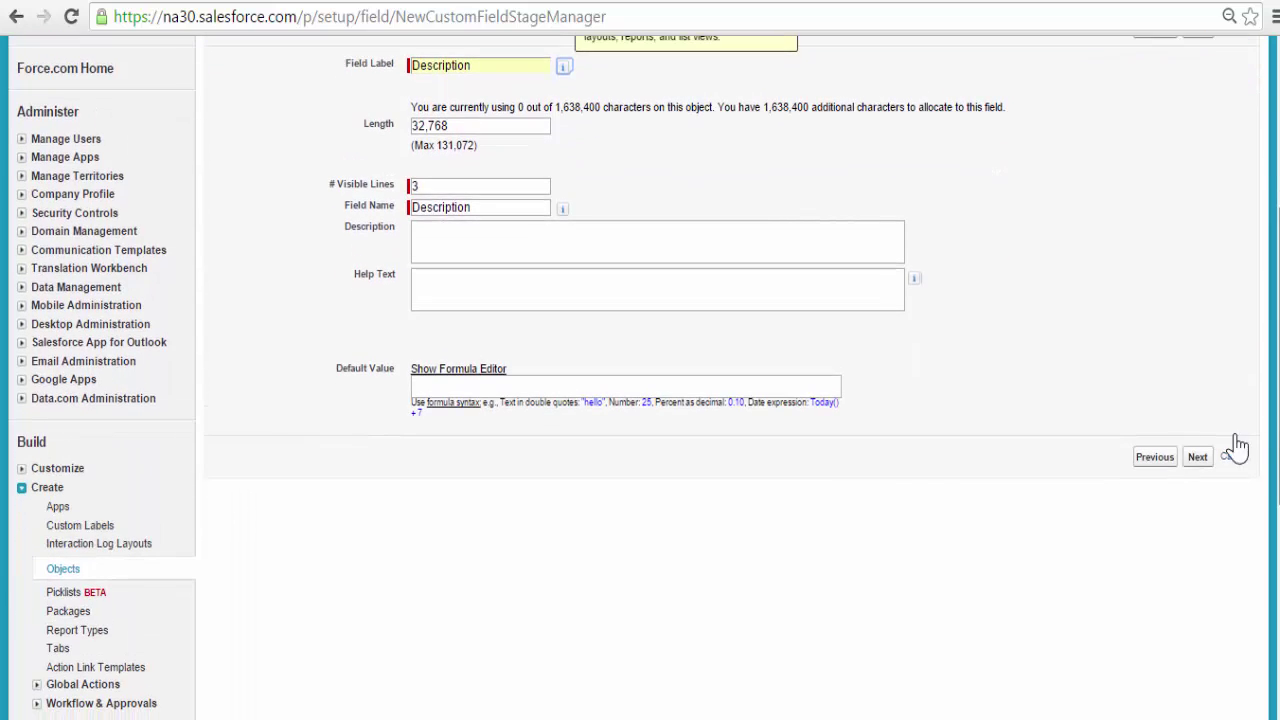
{"action": "left_click", "coordinate": [1197, 457]}
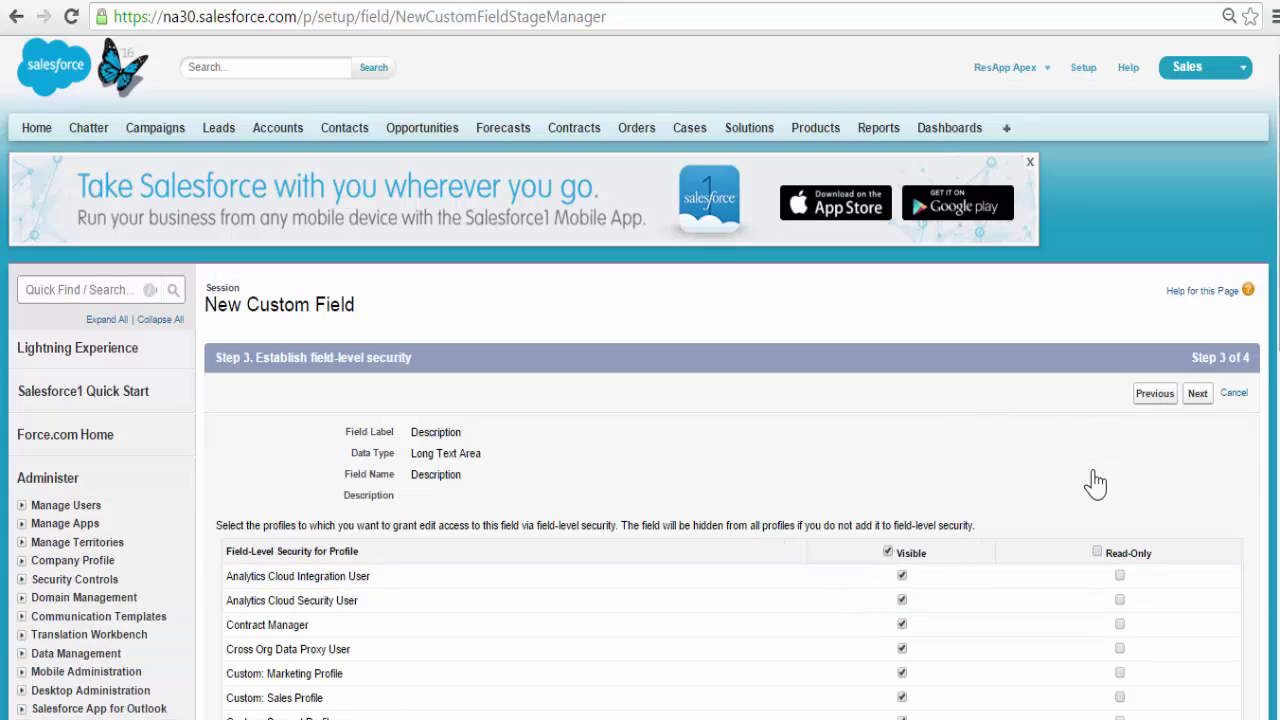
{"action": "left_click", "coordinate": [1197, 393]}
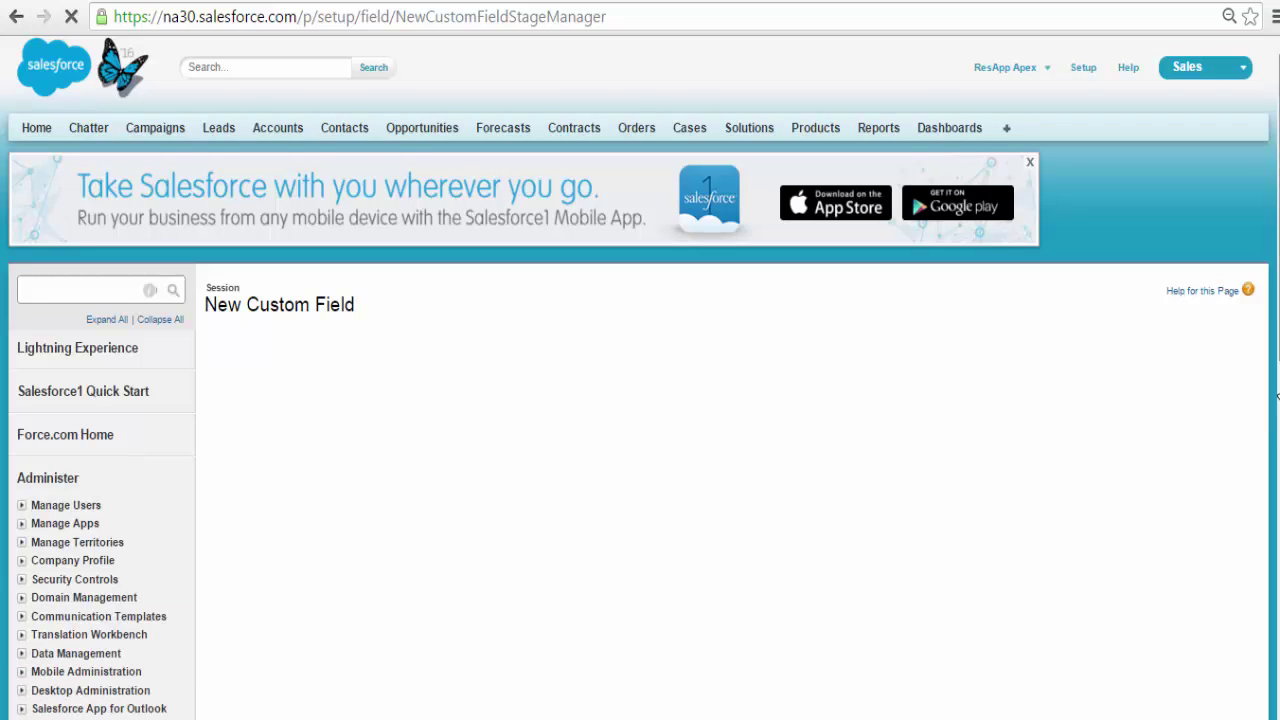
Save the Description field on the Session Layout and start another custom field with the Picklist data type.
{"action": "scroll", "coordinate": [1278, 345], "scroll_direction": "down", "scroll_amount": 1}
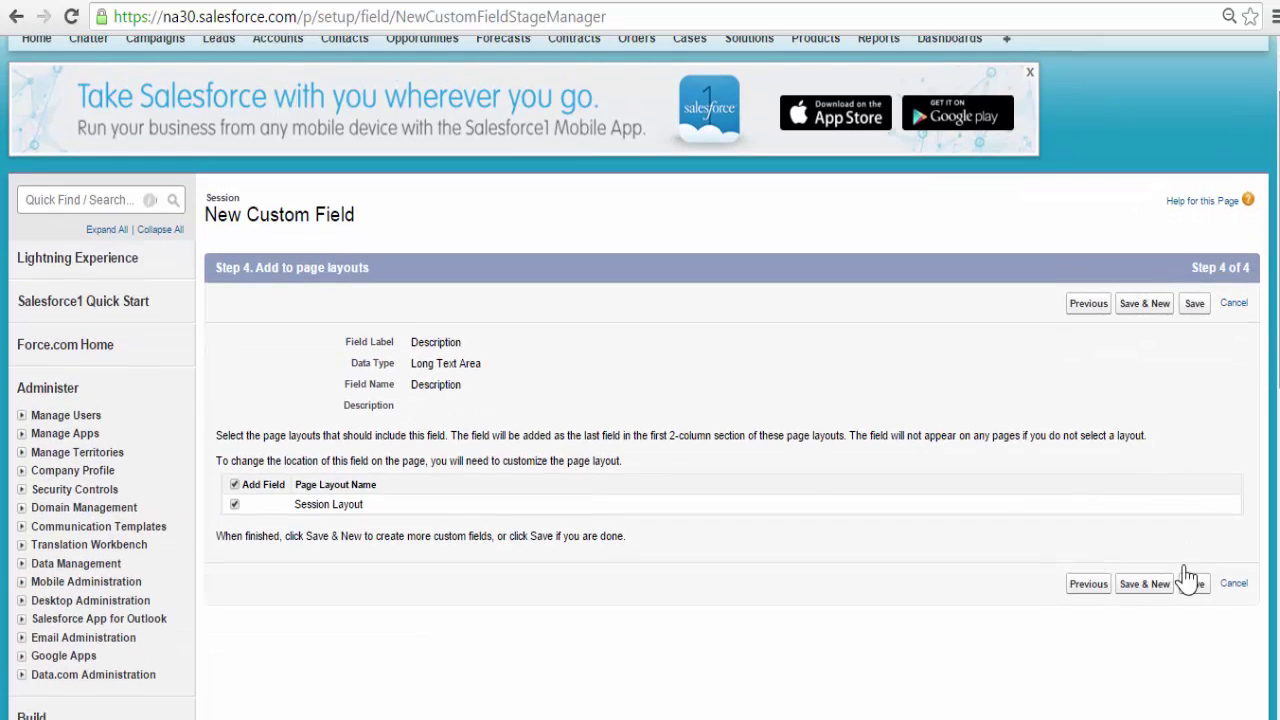
{"action": "left_click", "coordinate": [1155, 599]}
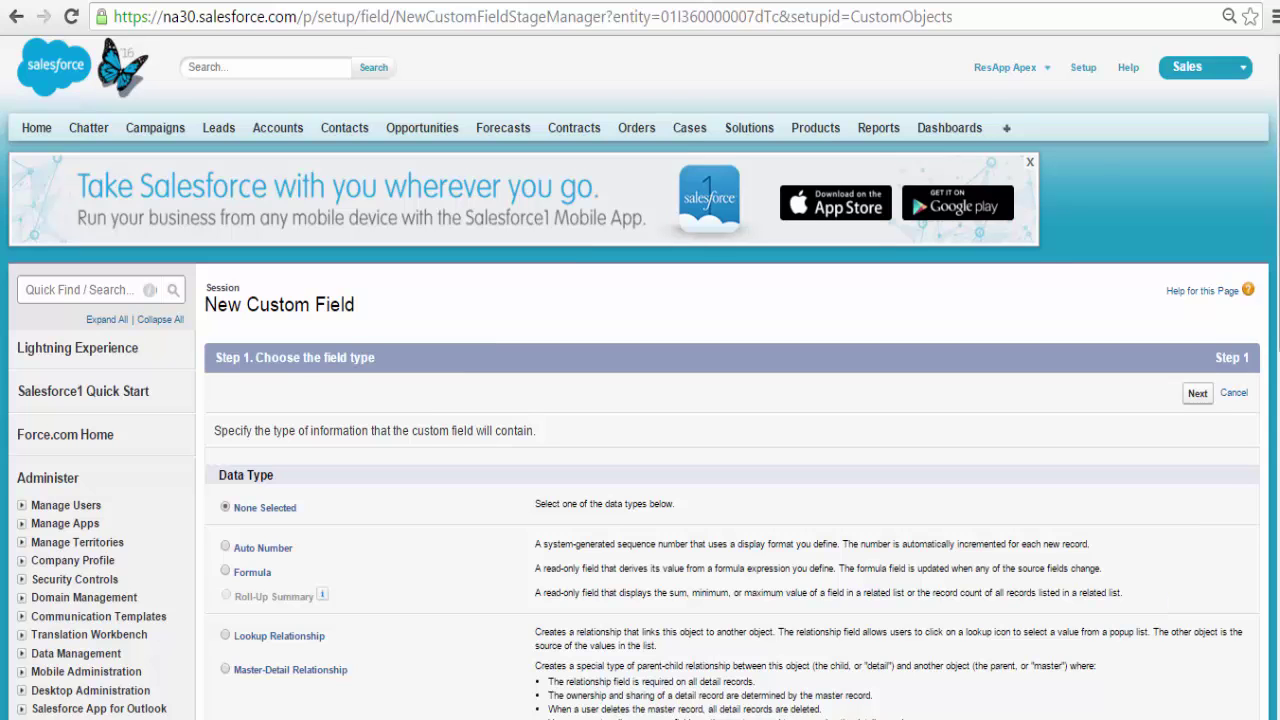
{"action": "scroll", "coordinate": [395, 560], "scroll_direction": "down", "scroll_amount": 5}
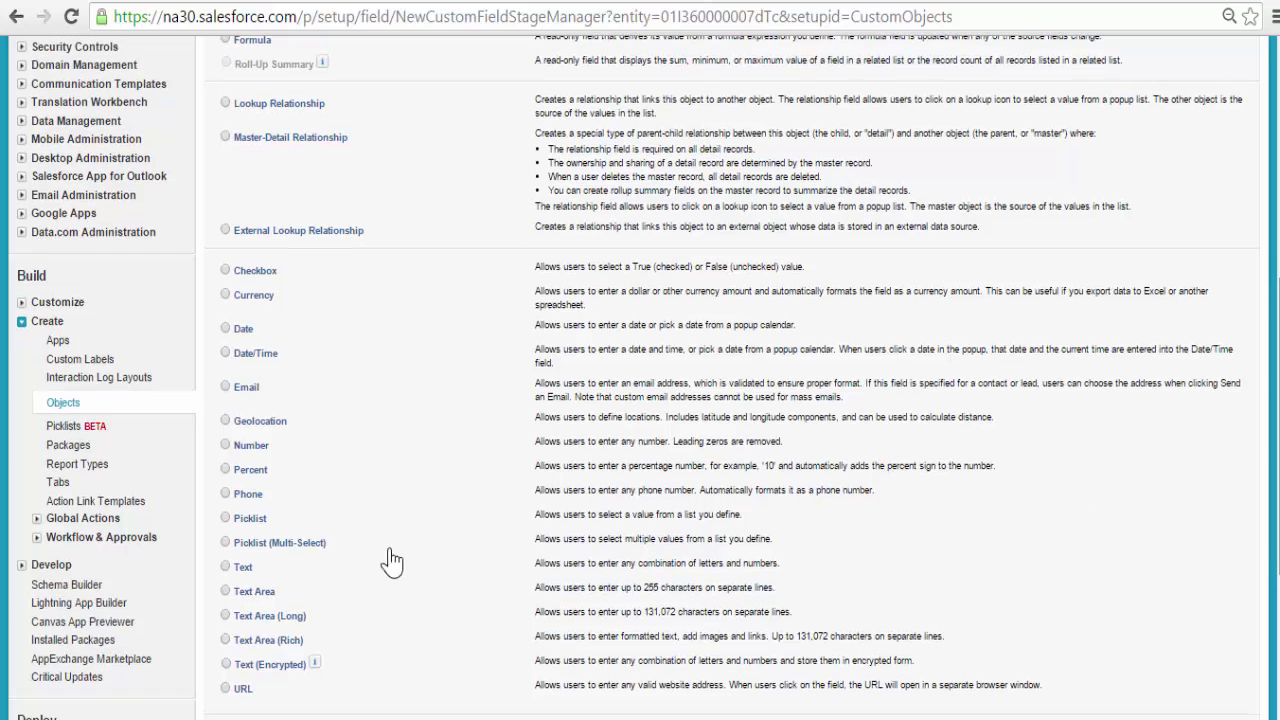
{"action": "left_click", "coordinate": [242, 520]}
{"action": "scroll", "coordinate": [1115, 556], "scroll_direction": "down", "scroll_amount": 1}
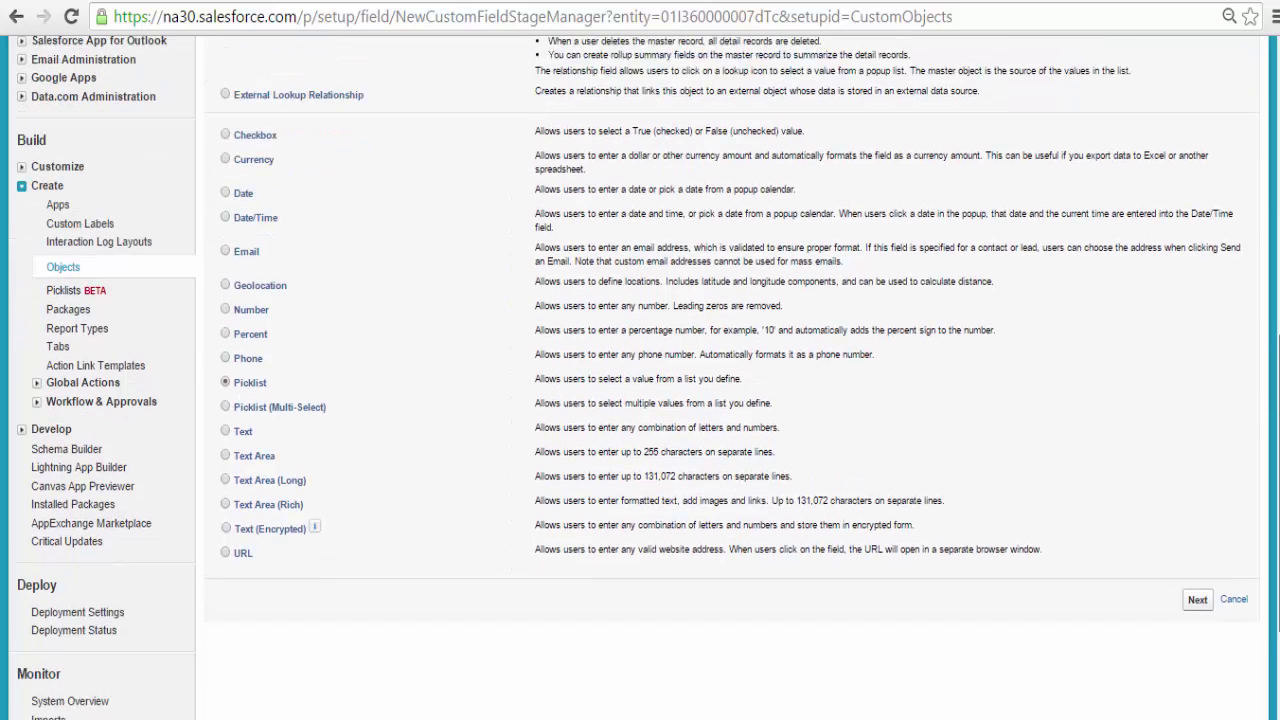
{"action": "left_click", "coordinate": [1199, 578]}
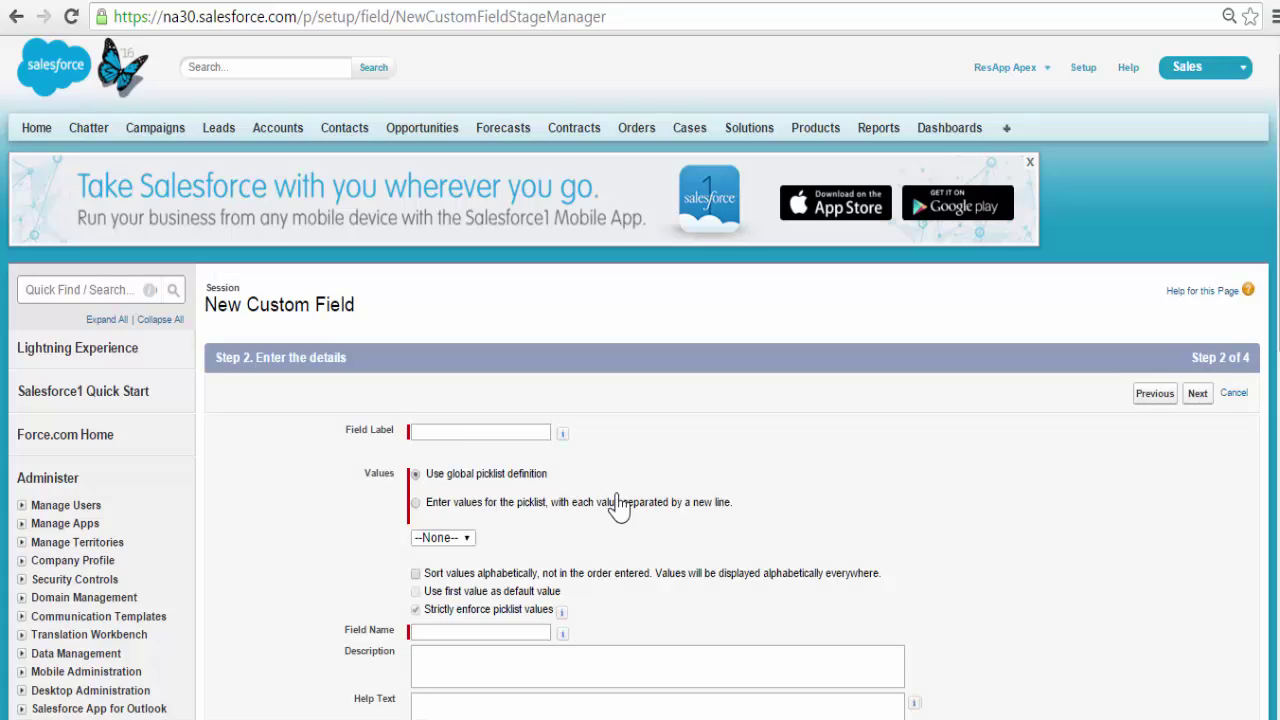
Label the picklist field Level and give it its own values: Beginner, Intermediate and Advanced.
{"action": "left_click", "coordinate": [444, 424]}
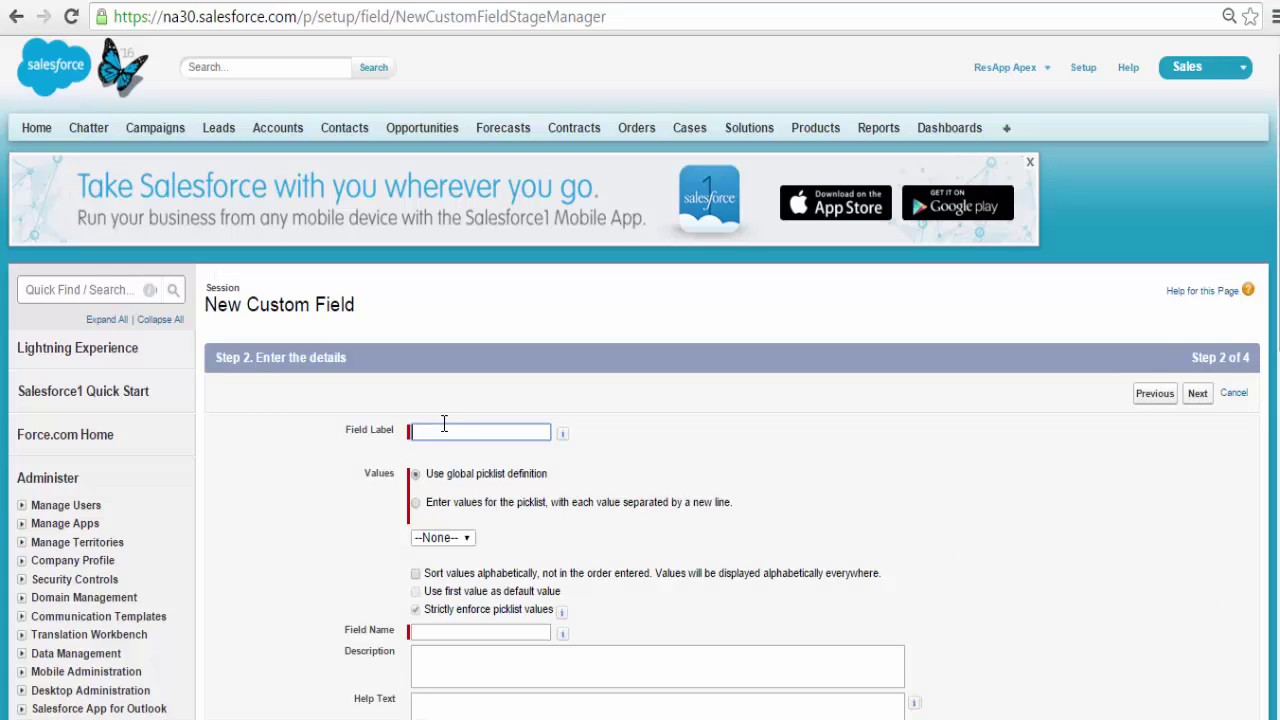
{"action": "type", "text": "Lev"}
{"action": "key", "text": "Tab"}
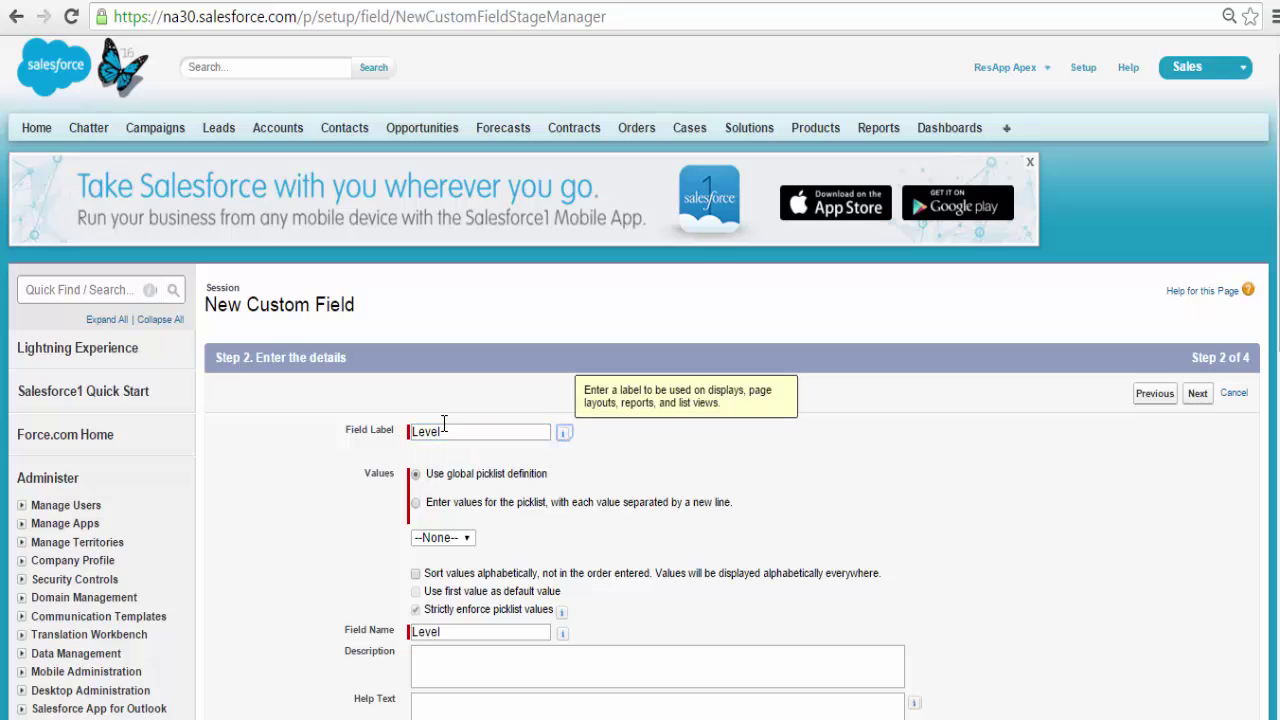
{"action": "left_click", "coordinate": [416, 503]}
{"action": "scroll", "coordinate": [481, 430], "scroll_direction": "down", "scroll_amount": 3}
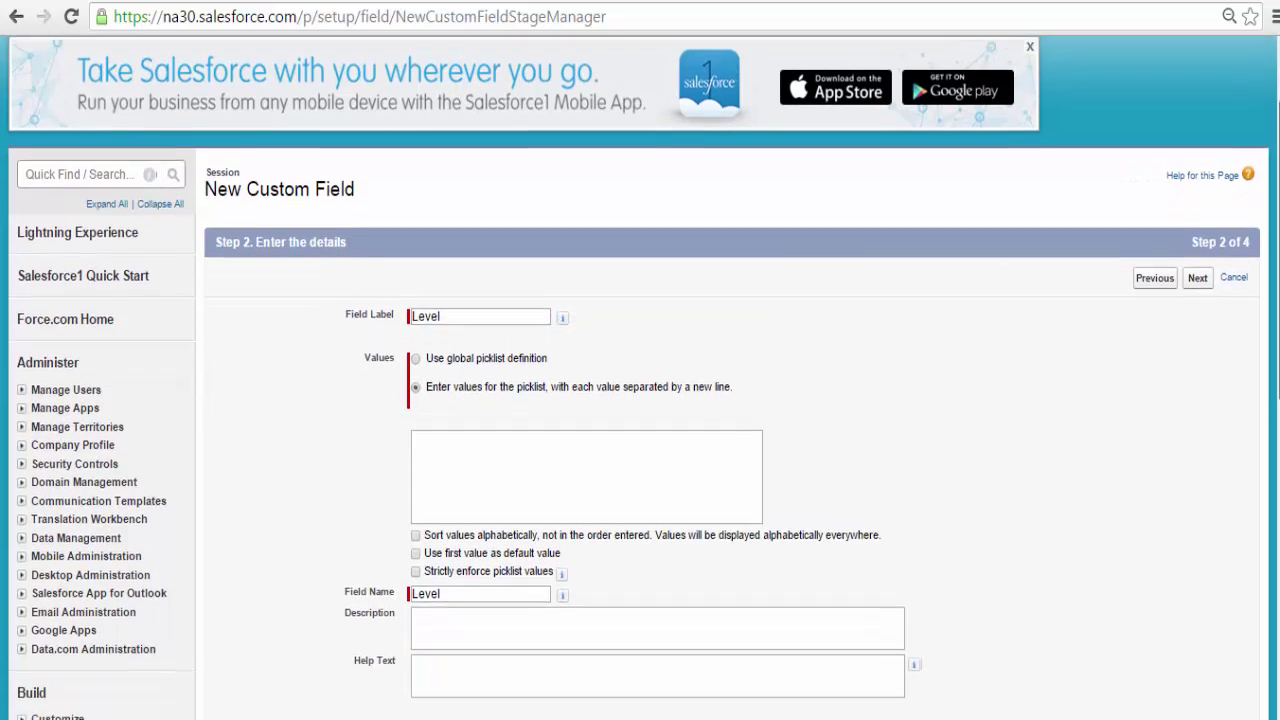
{"action": "left_click", "coordinate": [481, 441]}
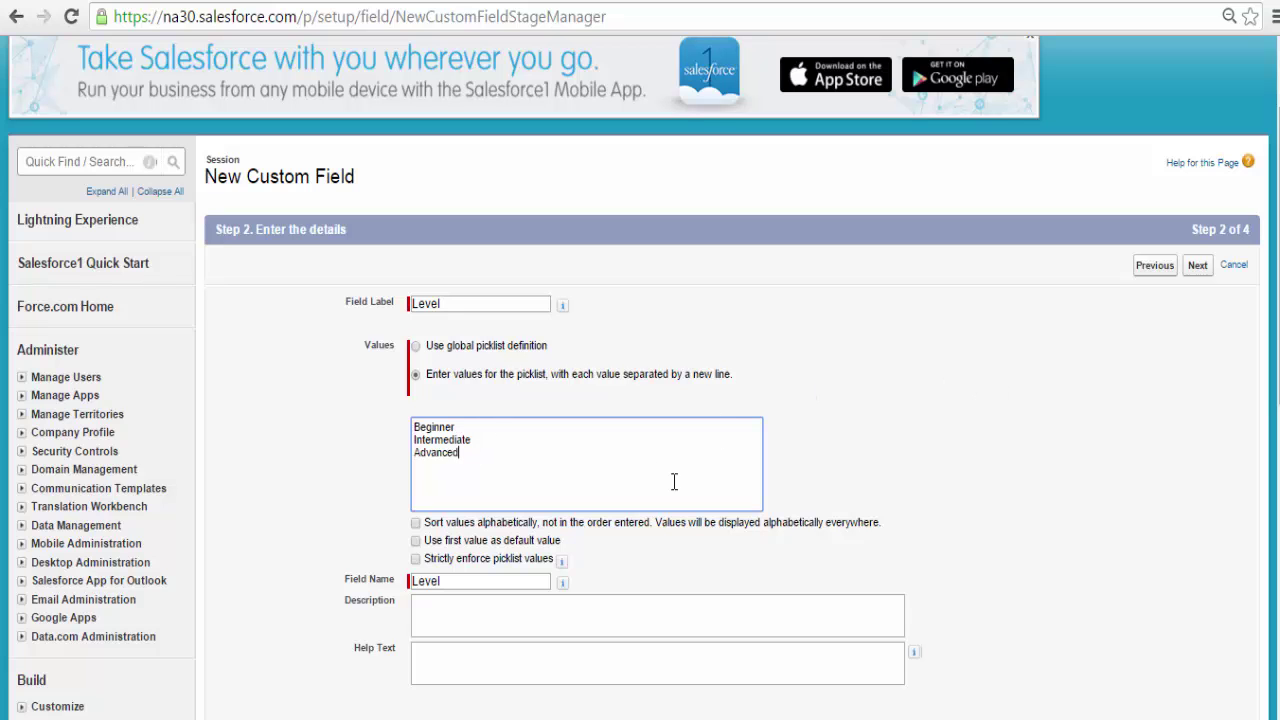
Accept the Level field's profile visibility and Session Layout assignment, and save it without starting another field.
{"action": "scroll", "coordinate": [586, 500], "scroll_direction": "down", "scroll_amount": 3}
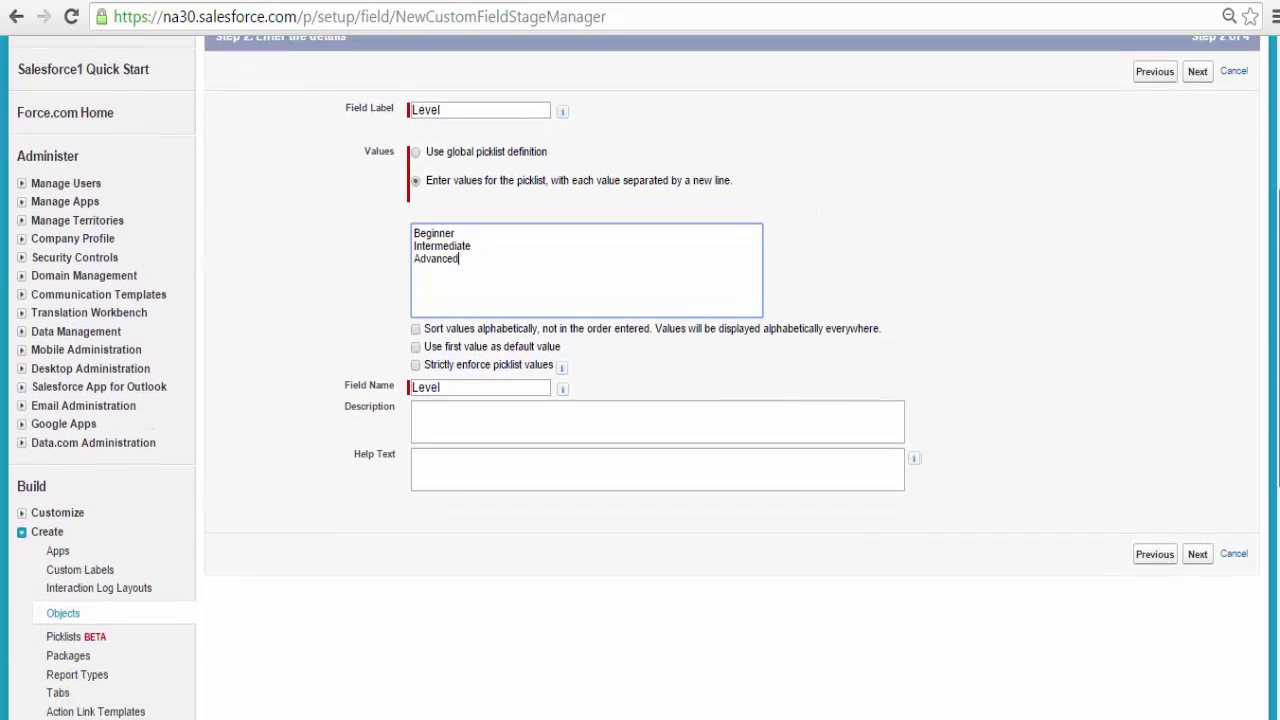
{"action": "left_click", "coordinate": [1198, 456]}
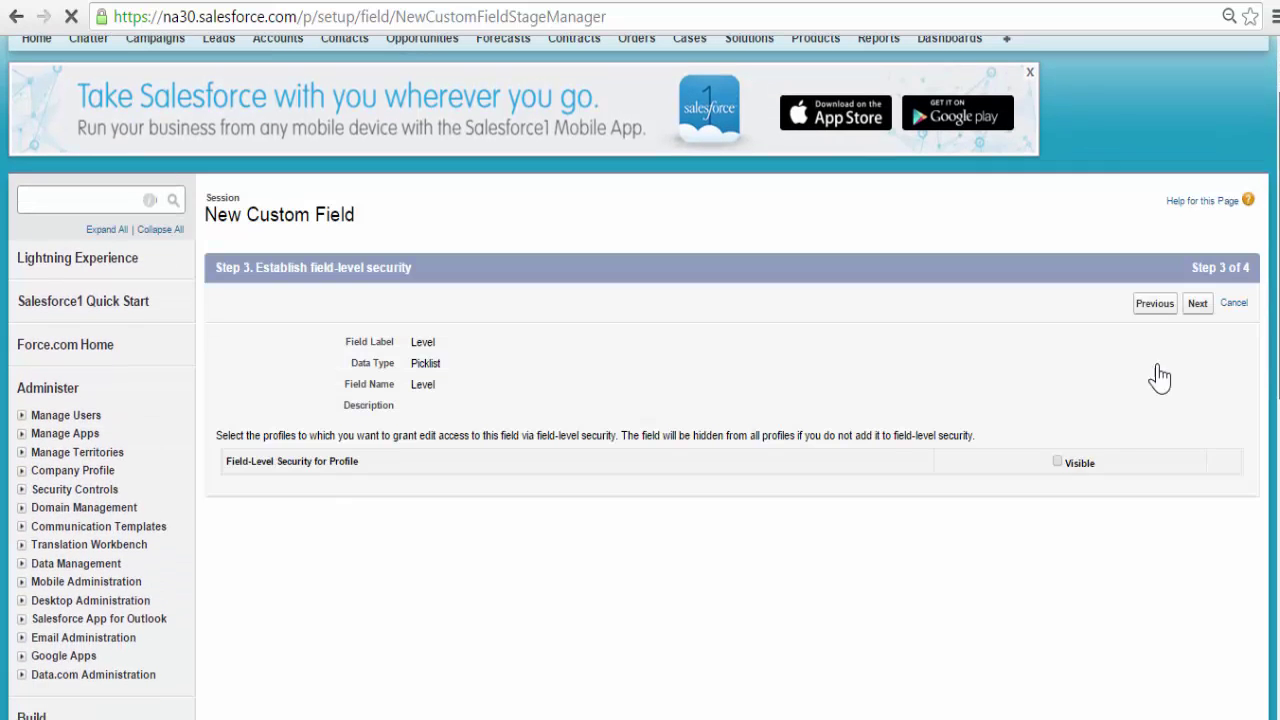
{"action": "left_click", "coordinate": [1197, 304]}
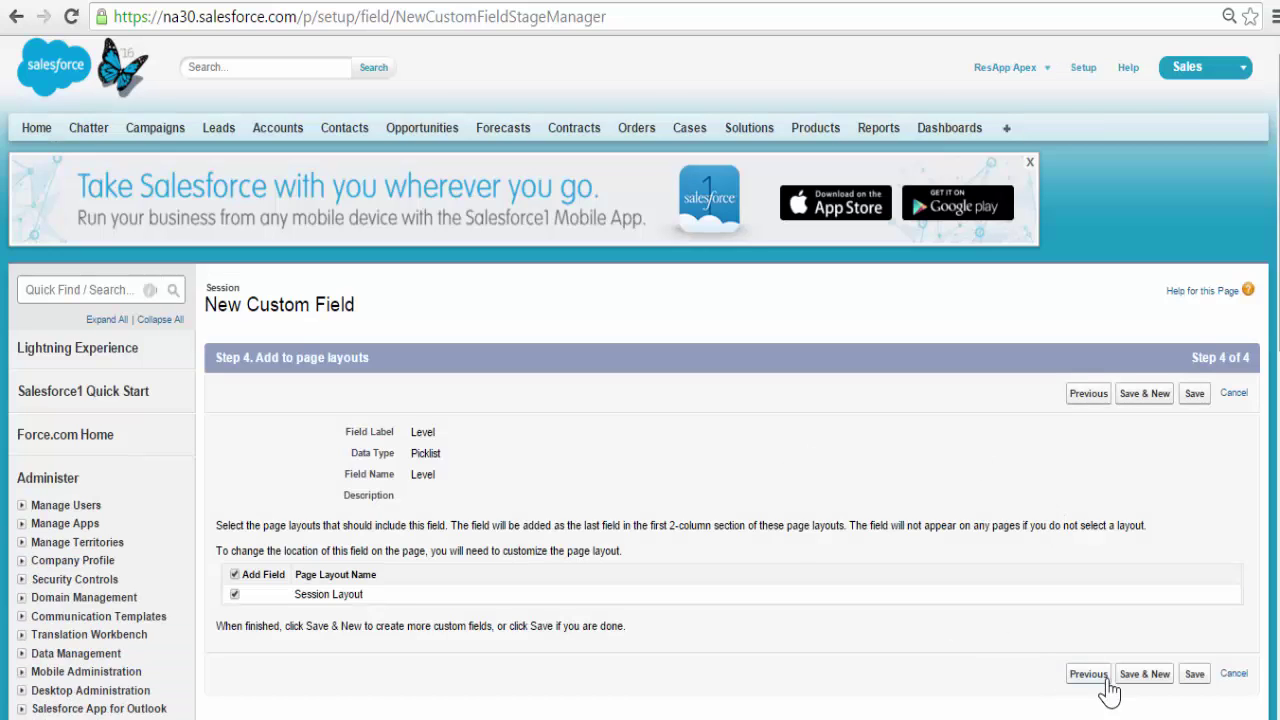
{"action": "left_click", "coordinate": [1188, 676]}
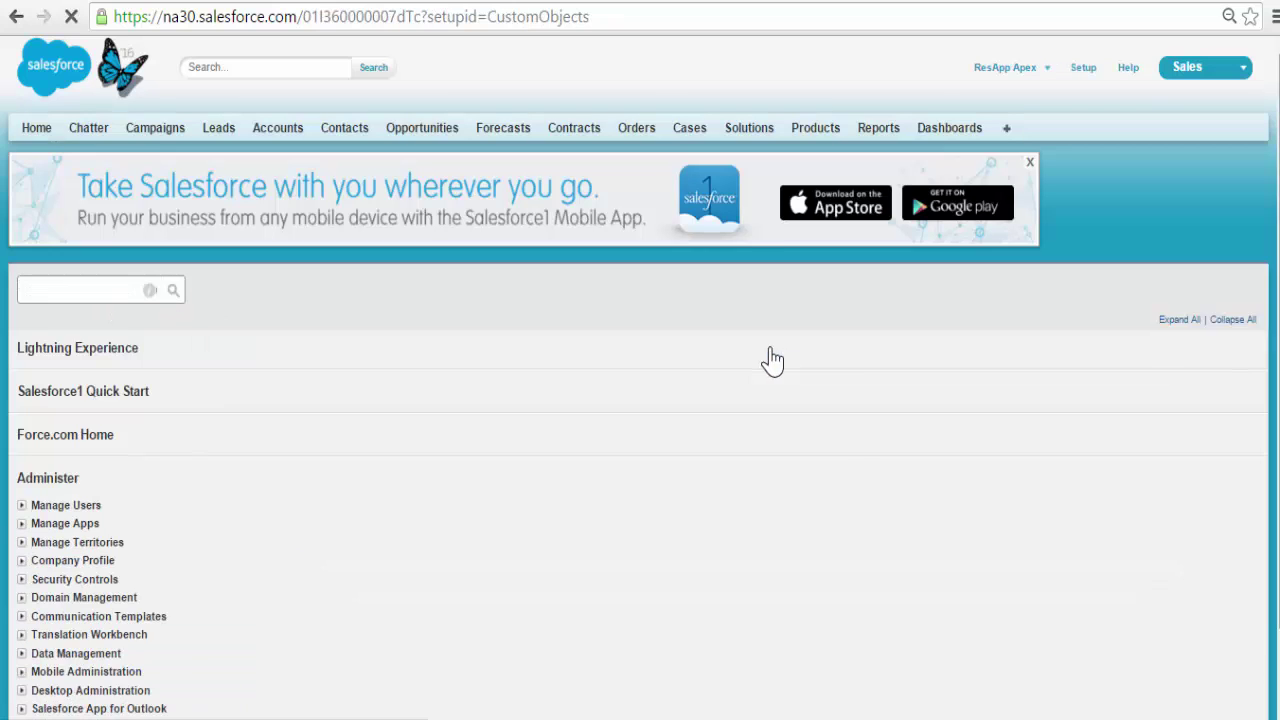
Search the setup options for "object", open the custom objects list and start a new custom object.
{"action": "scroll", "coordinate": [1257, 137], "scroll_direction": "down", "scroll_amount": 3}
{"action": "scroll", "coordinate": [1275, 205], "scroll_direction": "up", "scroll_amount": 2}
{"action": "scroll", "coordinate": [1275, 205], "scroll_direction": "down", "scroll_amount": 5}
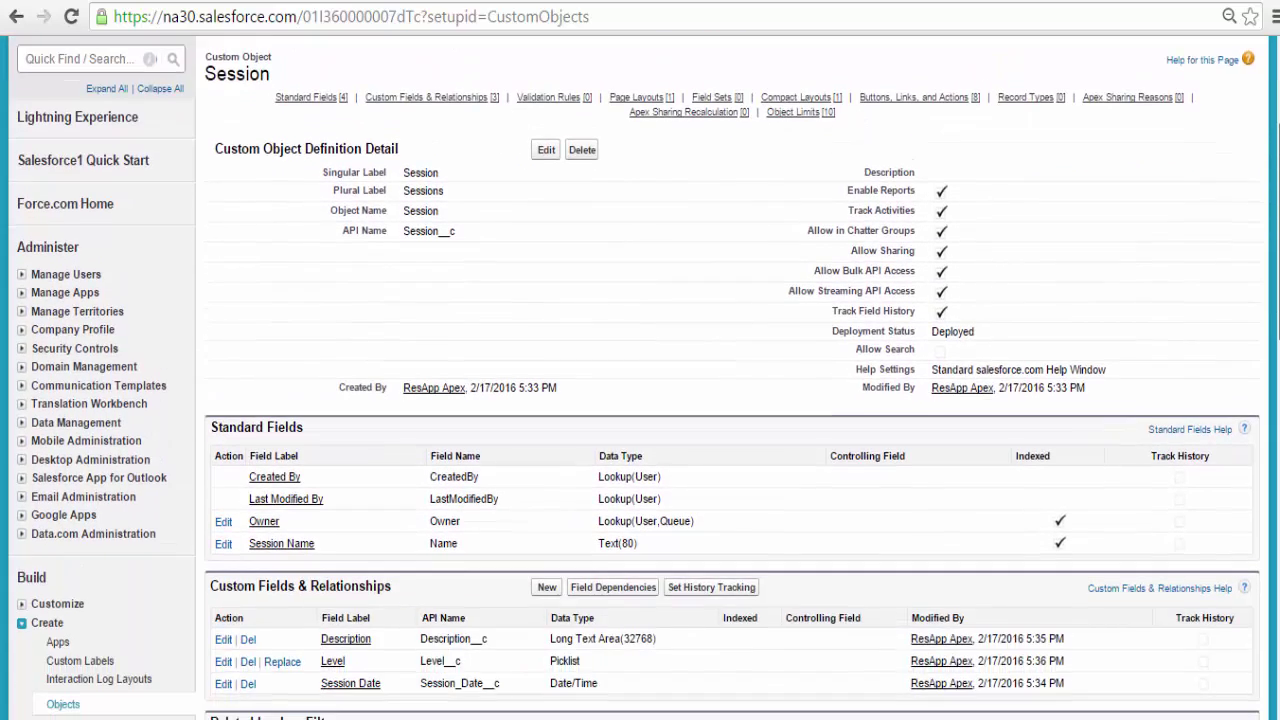
{"action": "scroll", "coordinate": [1275, 205], "scroll_direction": "up", "scroll_amount": 3}
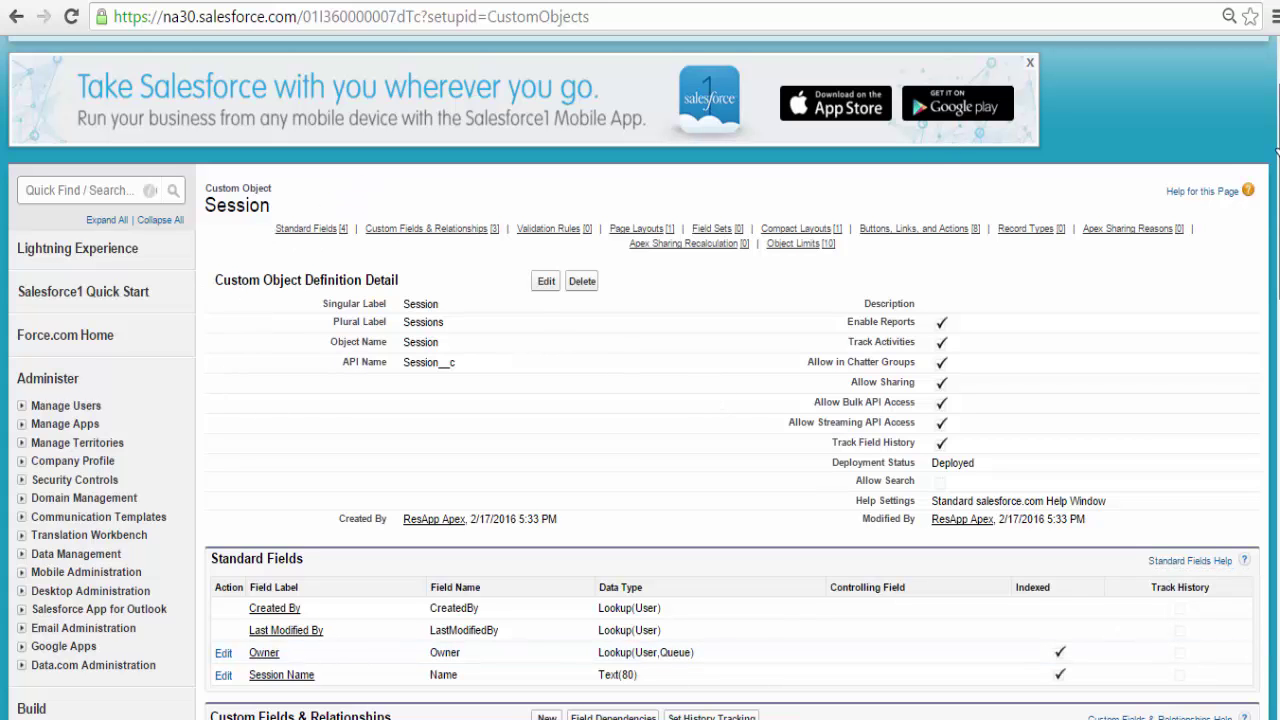
{"action": "scroll", "coordinate": [1276, 150], "scroll_direction": "up", "scroll_amount": 2}
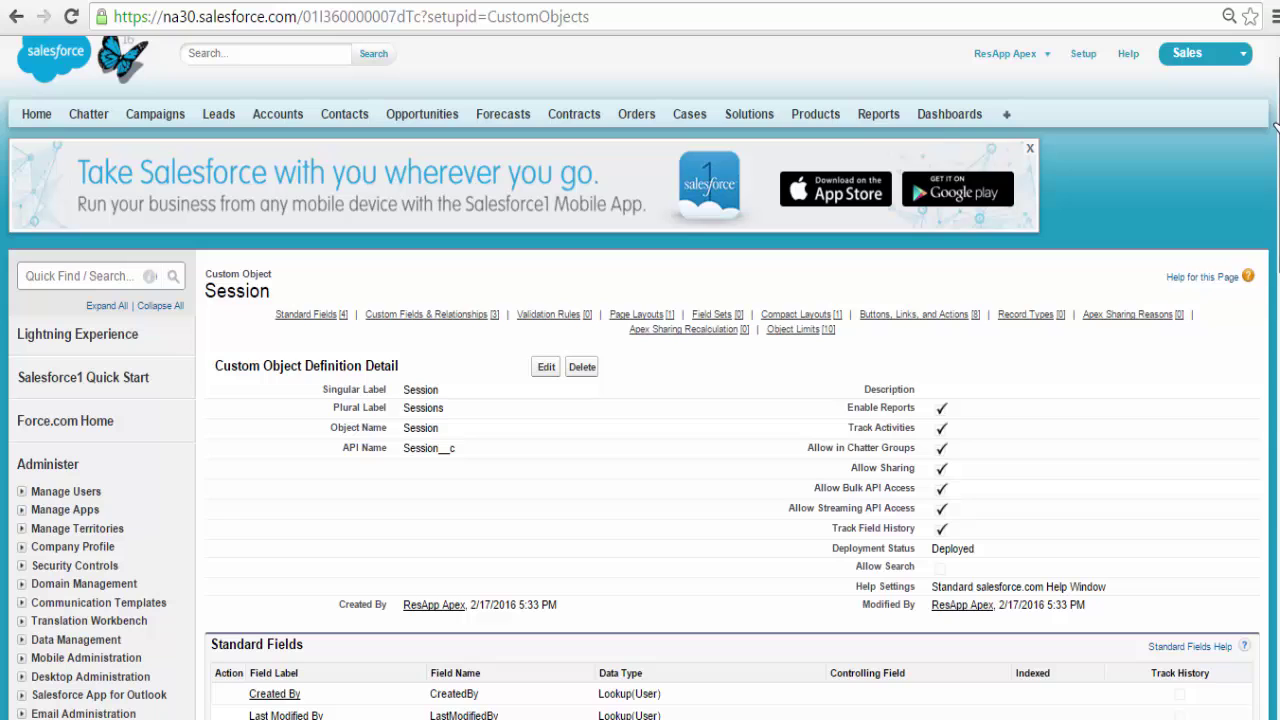
{"action": "left_click", "coordinate": [45, 280]}
{"action": "type", "text": "object"}
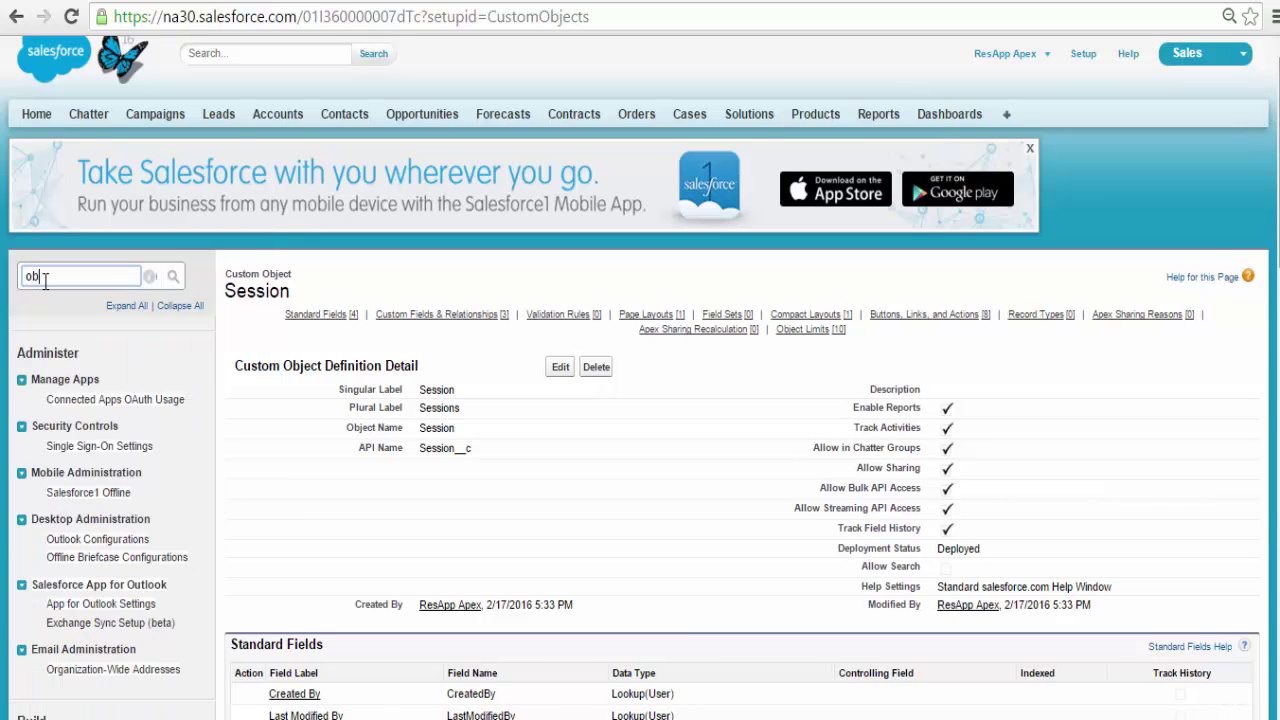
{"action": "left_click", "coordinate": [63, 473]}
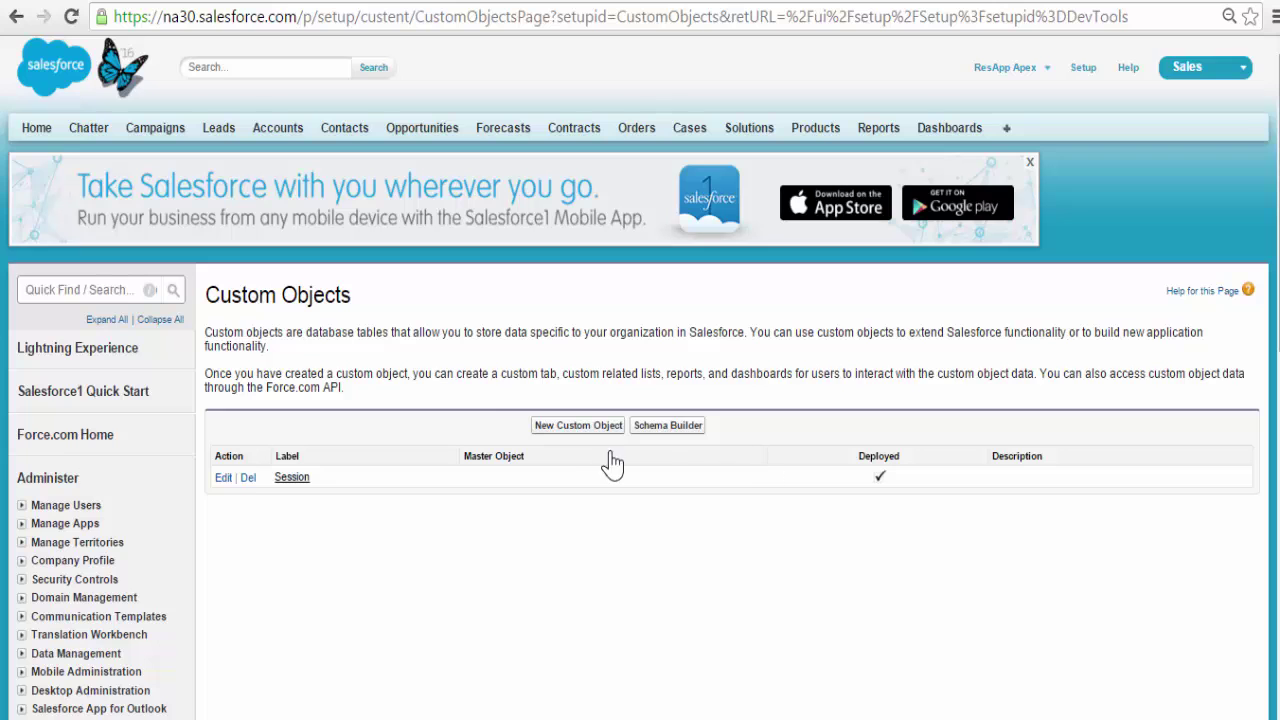
{"action": "left_click", "coordinate": [575, 426]}
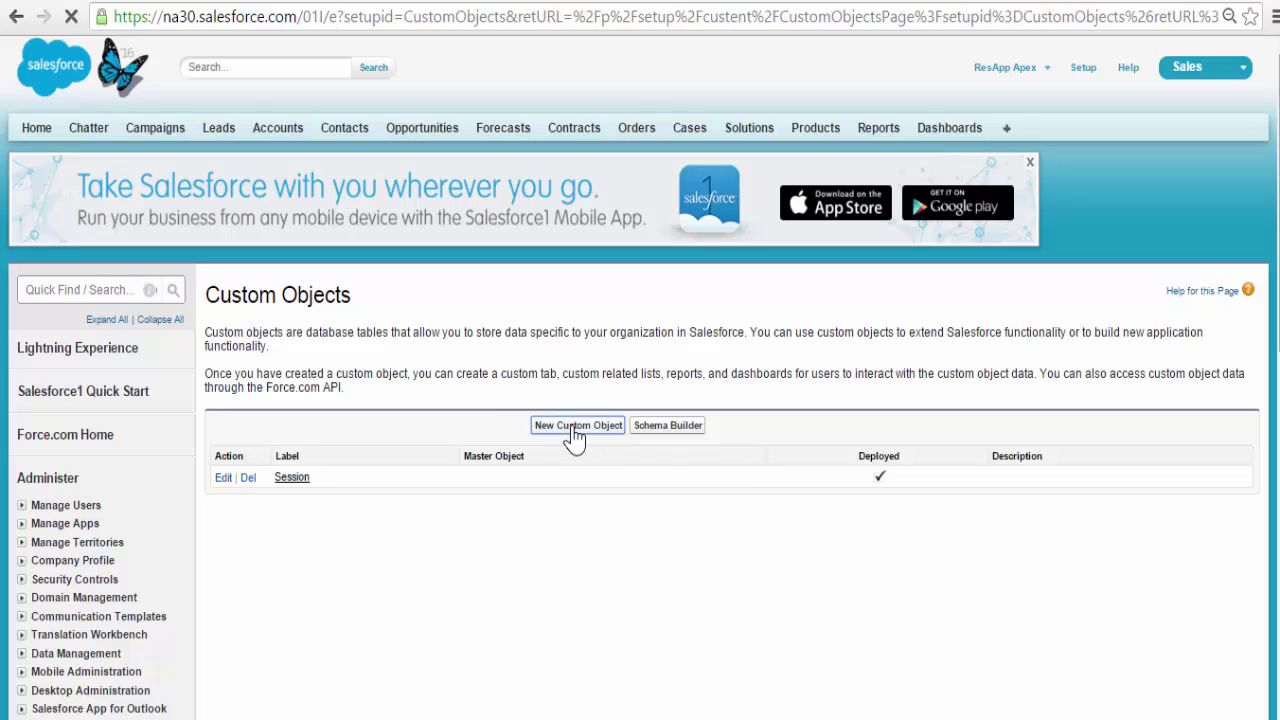
Label the new custom object Speaker, with the plural label Speakers.
{"action": "scroll", "coordinate": [706, 368], "scroll_direction": "down", "scroll_amount": 1}
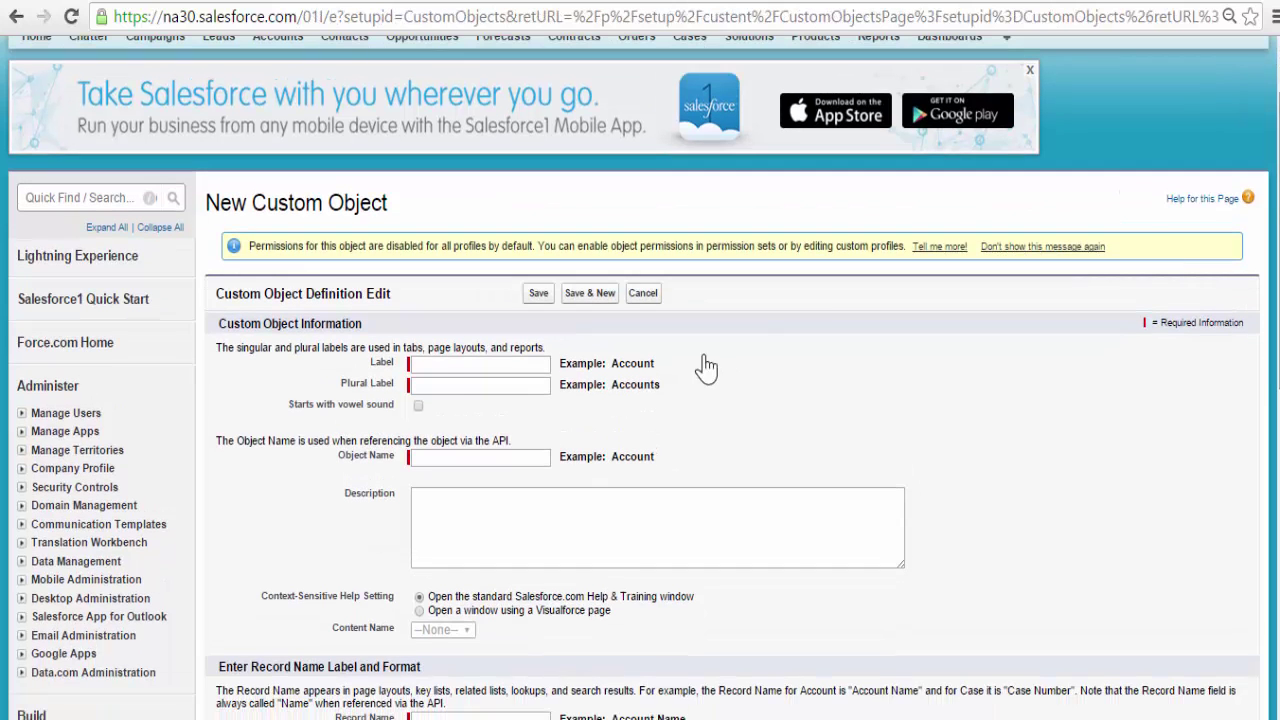
{"action": "left_click", "coordinate": [445, 366]}
{"action": "type", "text": "Speaker"}
{"action": "key", "text": "Tab"}
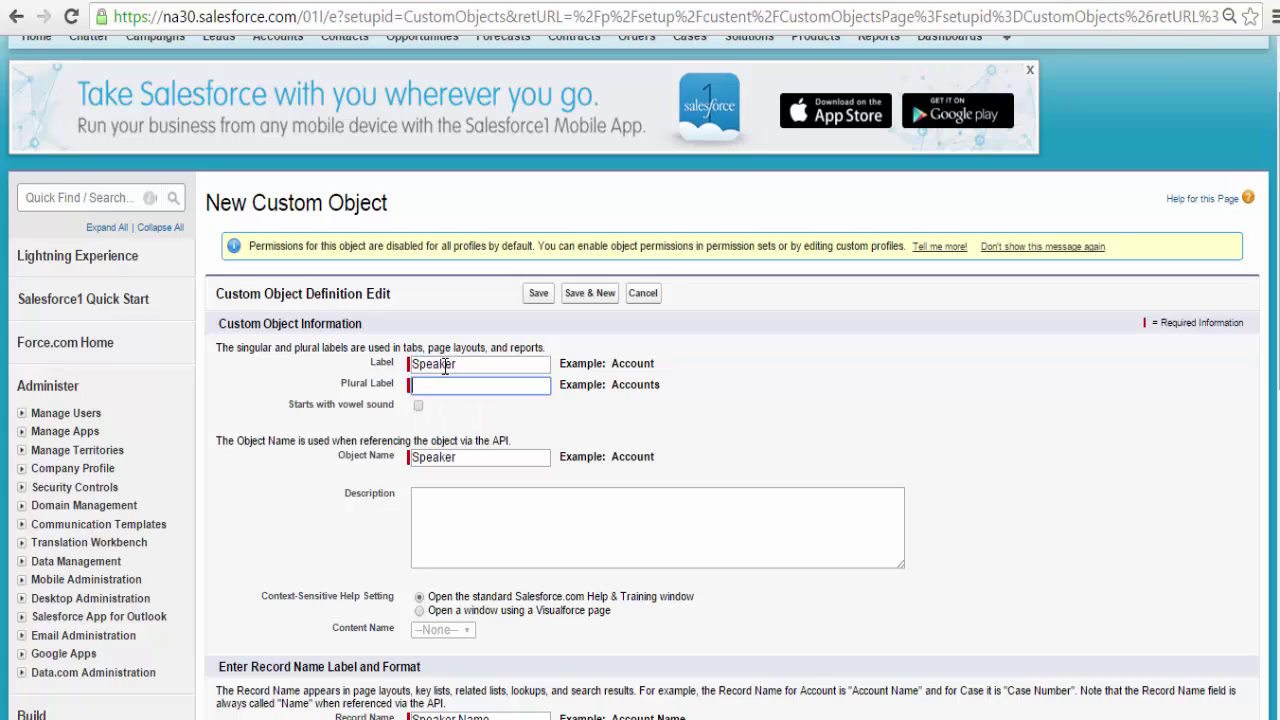
{"action": "type", "text": "Speakers"}
Change the Speaker object's record name to Speaker Number and its data type to Auto Number.
{"action": "scroll", "coordinate": [651, 600], "scroll_direction": "down", "scroll_amount": 3}
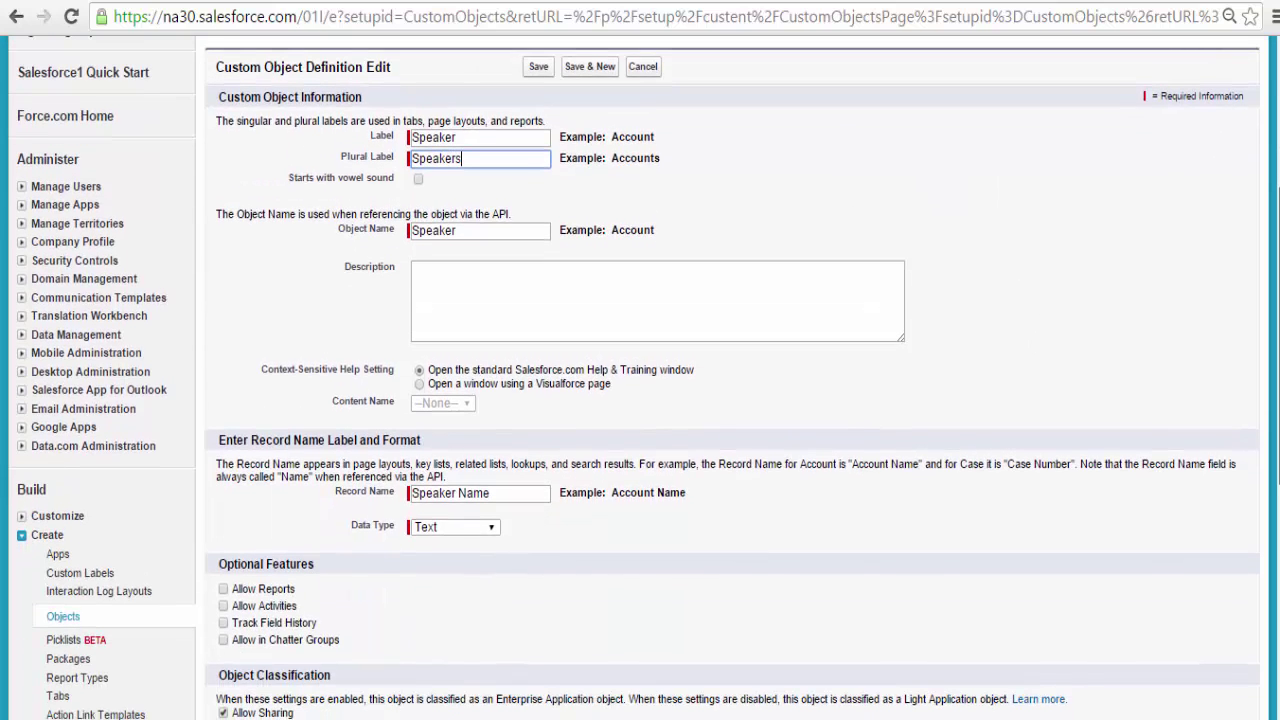
{"action": "double_click", "coordinate": [467, 492]}
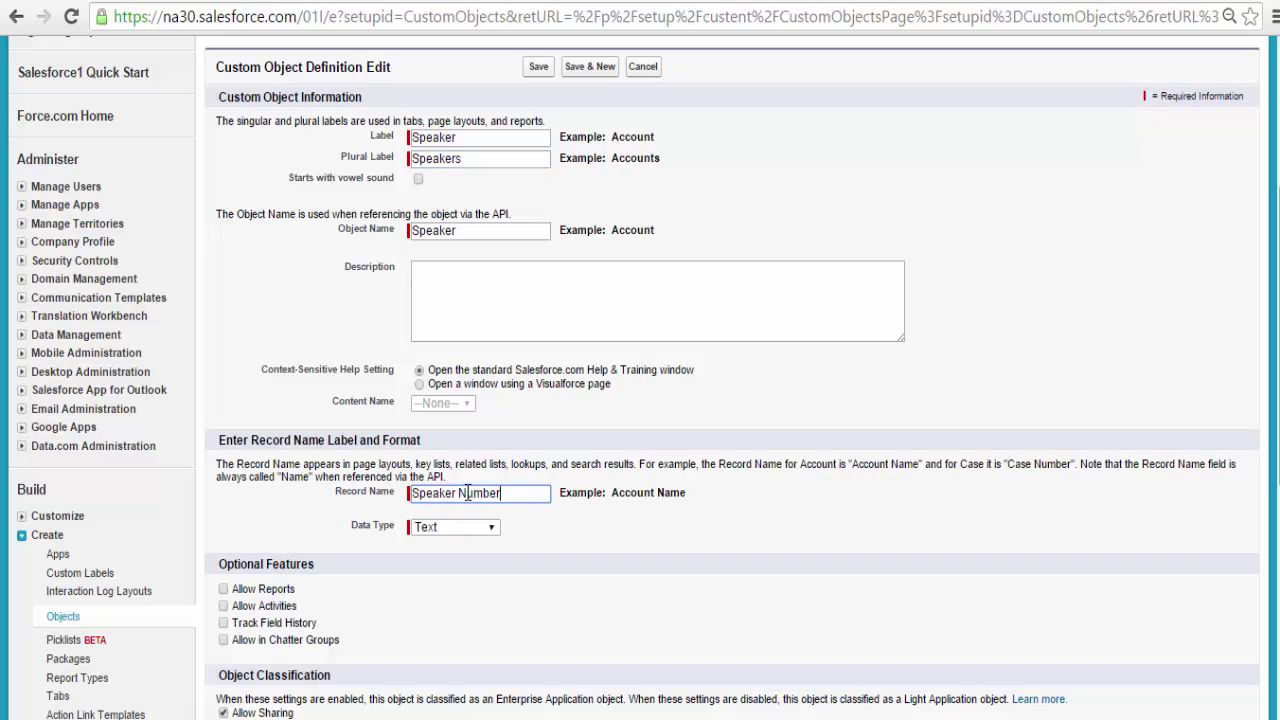
{"action": "type", "text": "Number"}
{"action": "left_click", "coordinate": [465, 527]}
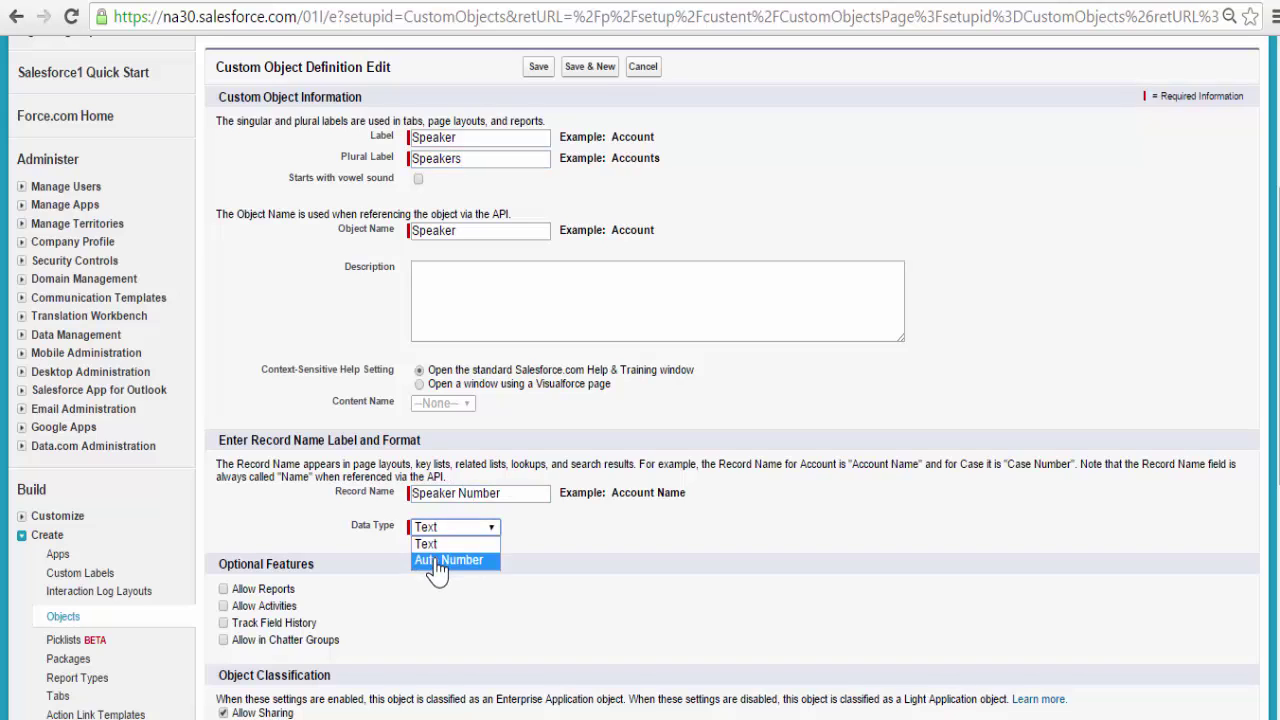
{"action": "left_click", "coordinate": [465, 557]}
Set the Speaker Number display format to SP-{00000} and its starting number to 1.
{"action": "scroll", "coordinate": [831, 451], "scroll_direction": "down", "scroll_amount": 1}
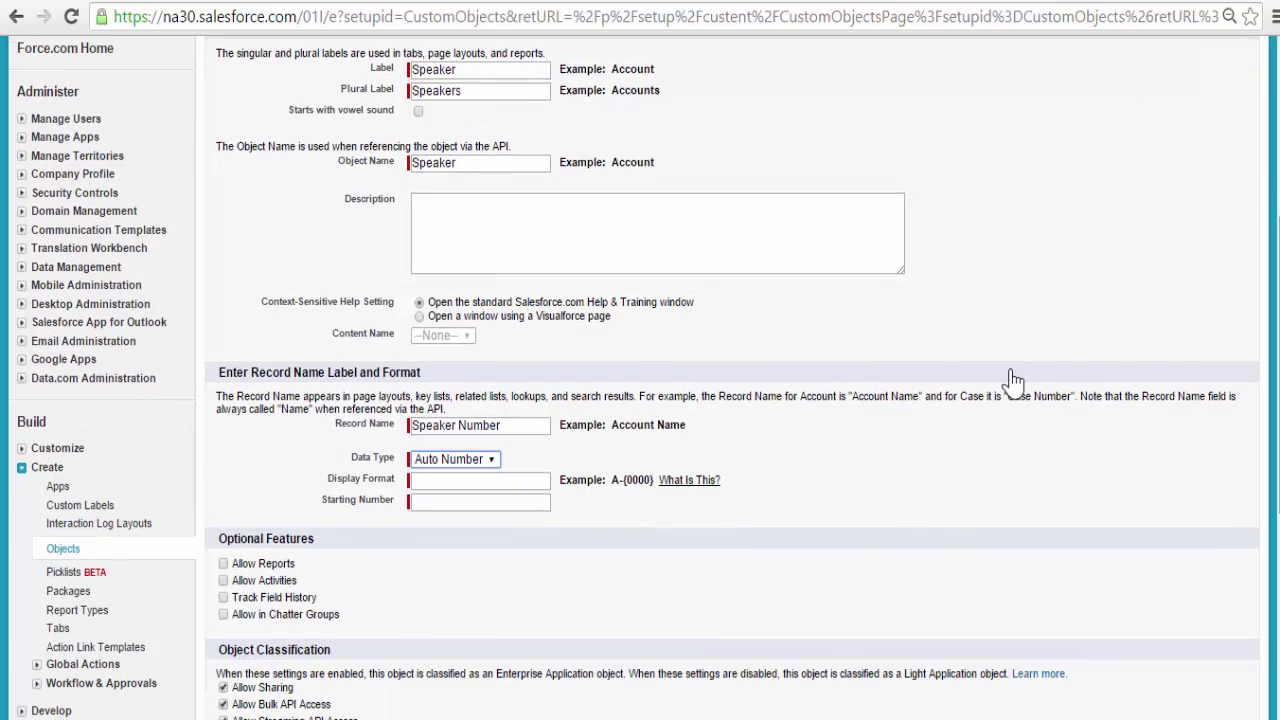
{"action": "left_click", "coordinate": [481, 484]}
{"action": "type", "text": "SP"}
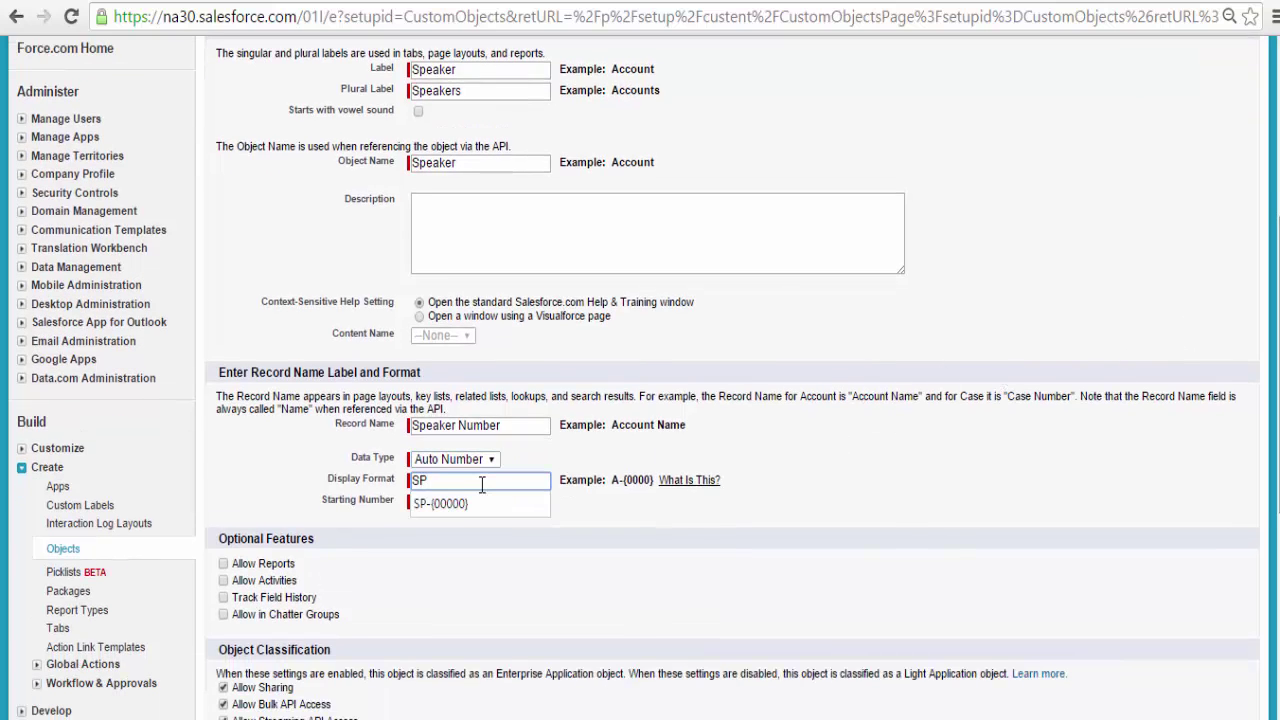
{"action": "key", "text": "Down"}
{"action": "key", "text": "Tab"}
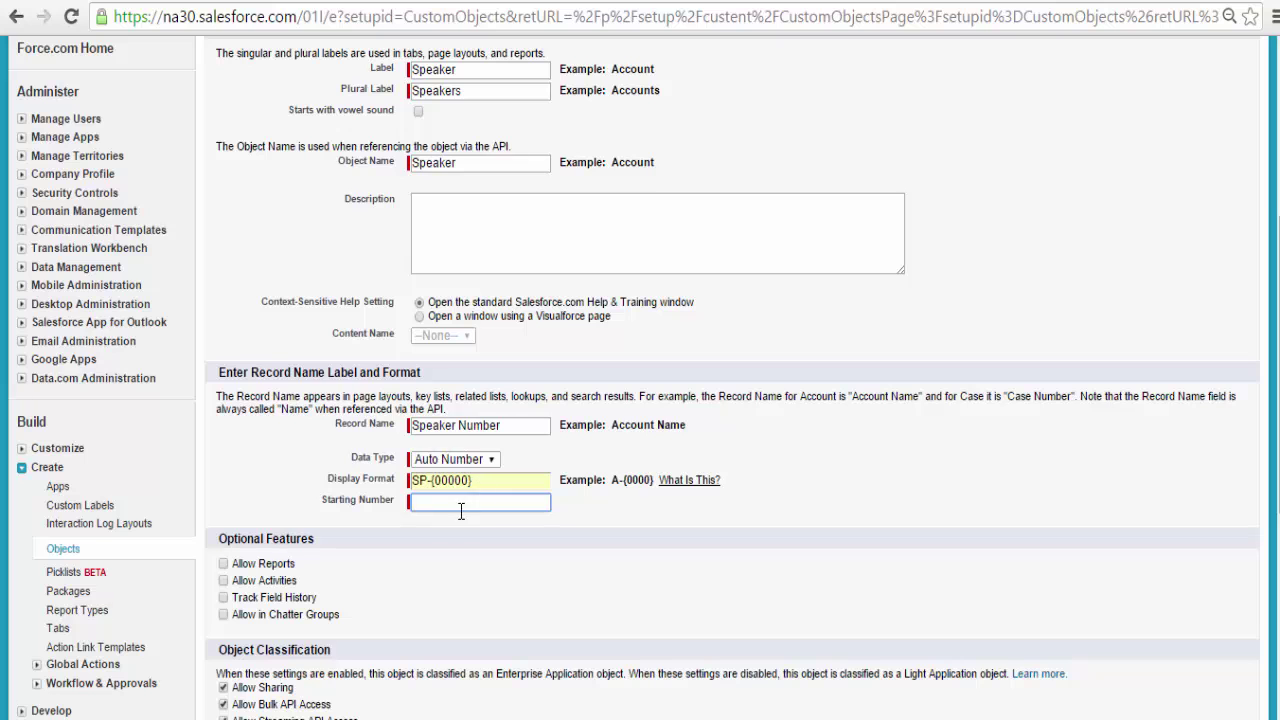
{"action": "type", "text": "1"}
{"action": "left_click", "coordinate": [976, 447]}
Enable reports, activities, field history tracking and Chatter groups for the Speaker object and save it.
{"action": "left_click_drag", "start_coordinate": [1277, 349], "coordinate": [1277, 448]}
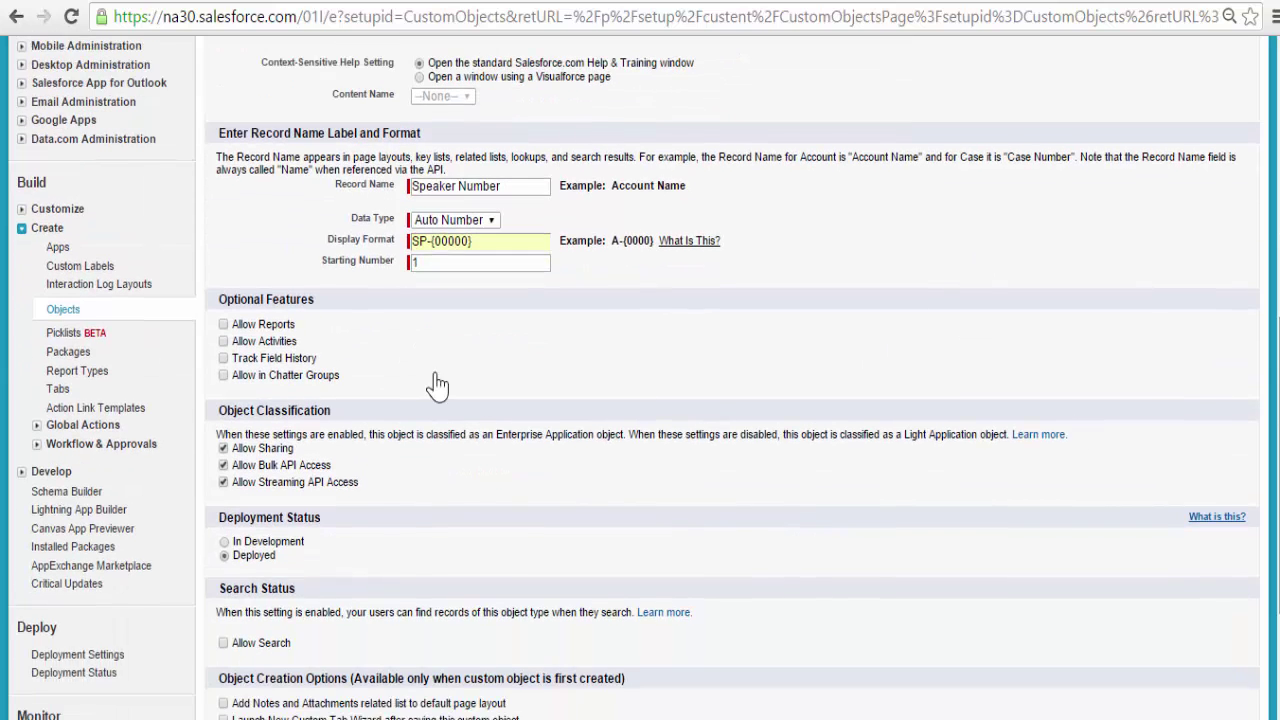
{"action": "left_click", "coordinate": [224, 341]}
{"action": "left_click", "coordinate": [224, 358]}
{"action": "left_click", "coordinate": [223, 375]}
{"action": "scroll", "coordinate": [1179, 494], "scroll_direction": "down", "scroll_amount": 3}
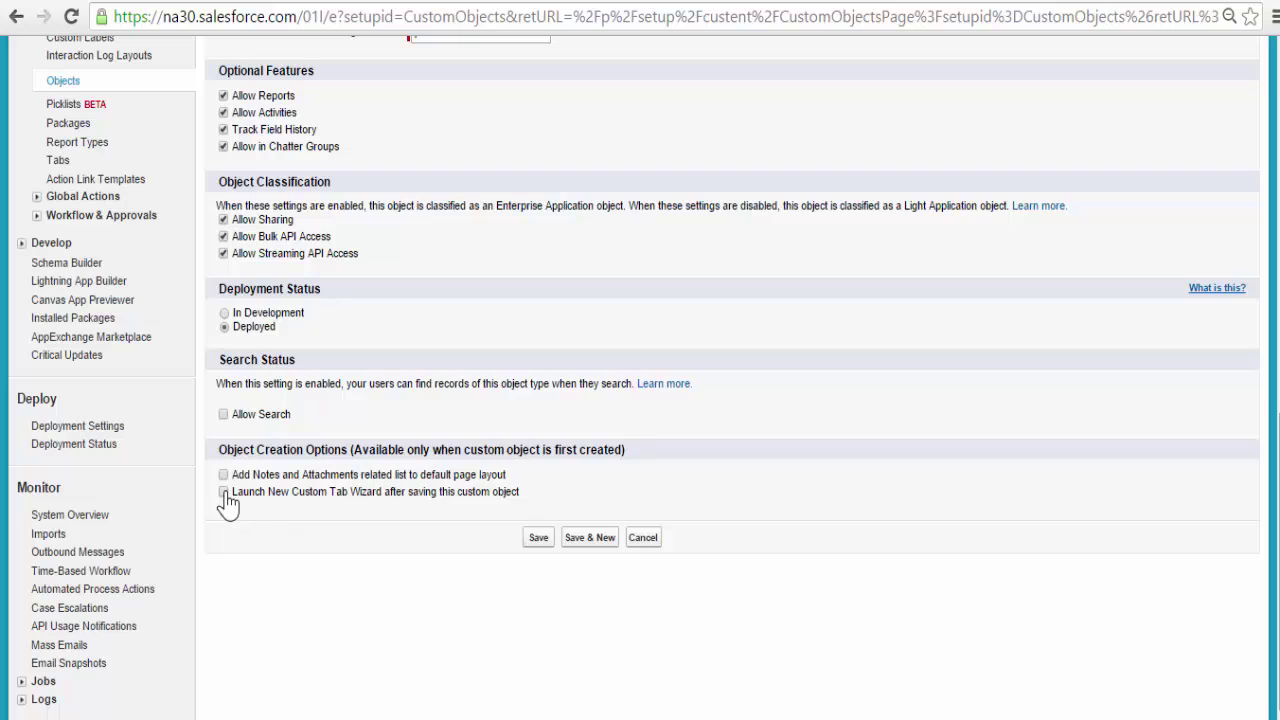
{"action": "left_click", "coordinate": [538, 543]}
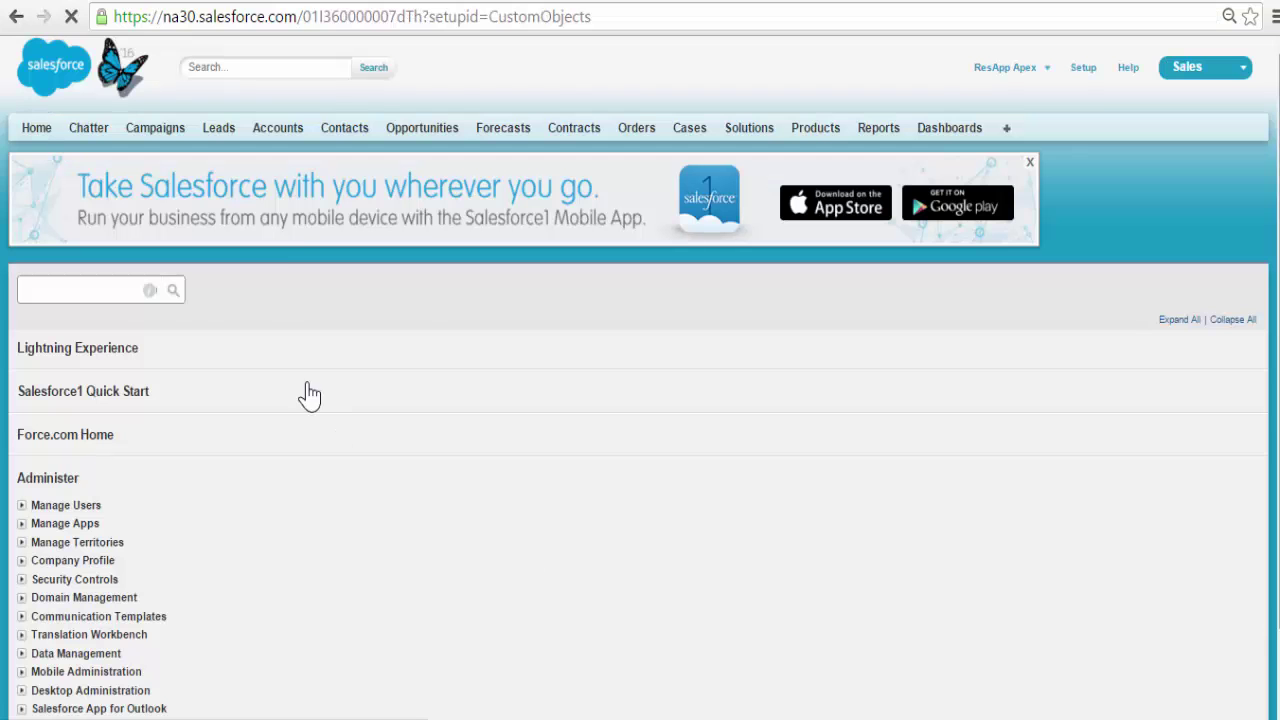
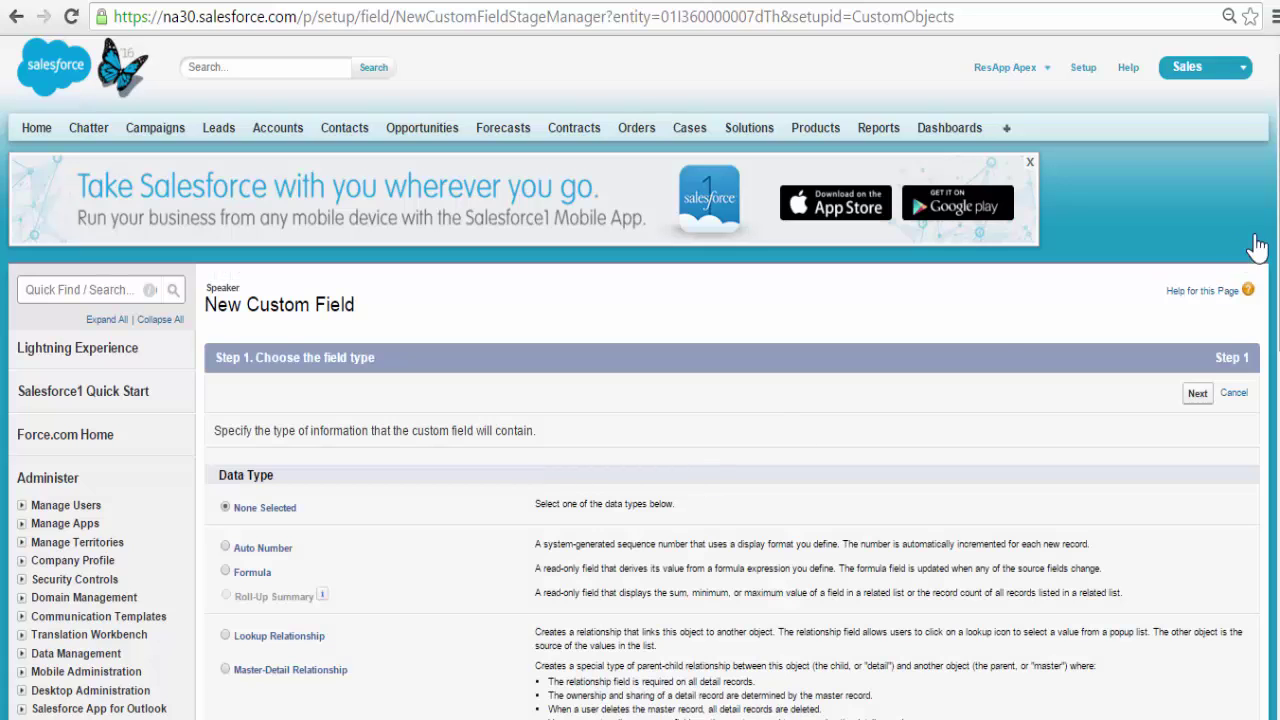
Choose Text as the data type of the Speaker object's new custom field and continue to its details.
{"action": "scroll", "coordinate": [640, 400], "scroll_direction": "down", "scroll_amount": 5}
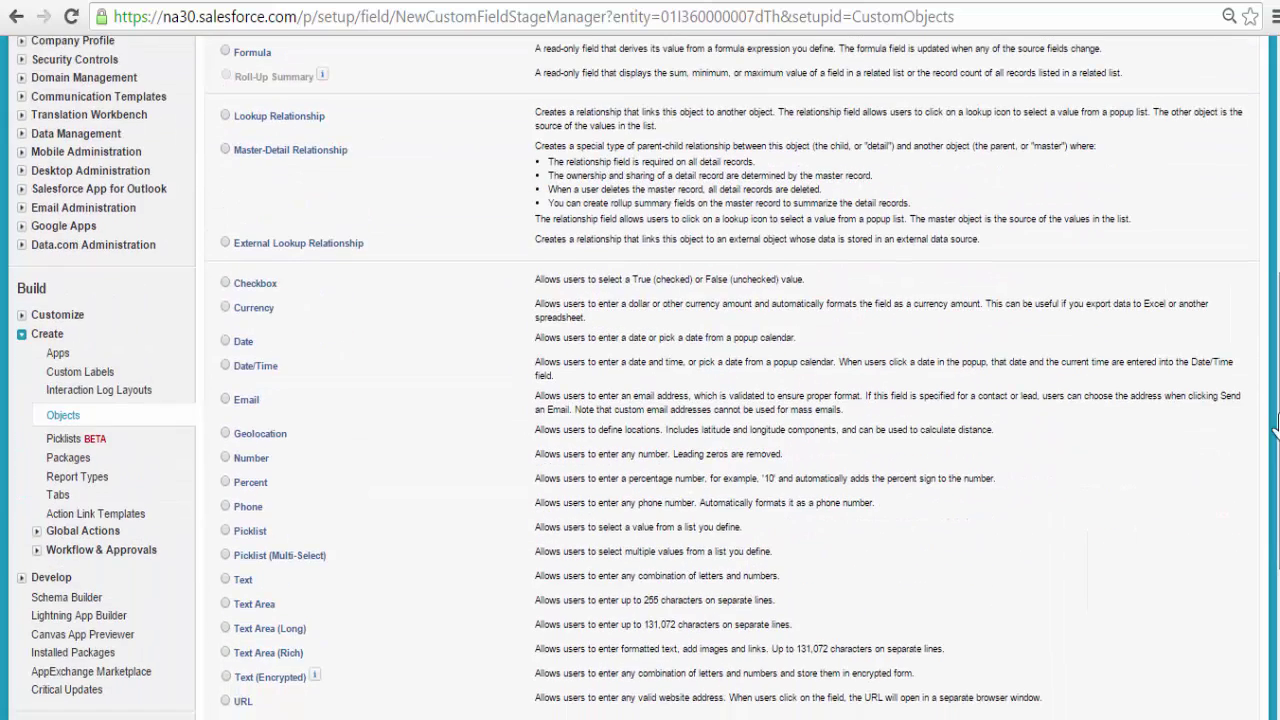
{"action": "left_click", "coordinate": [226, 580]}
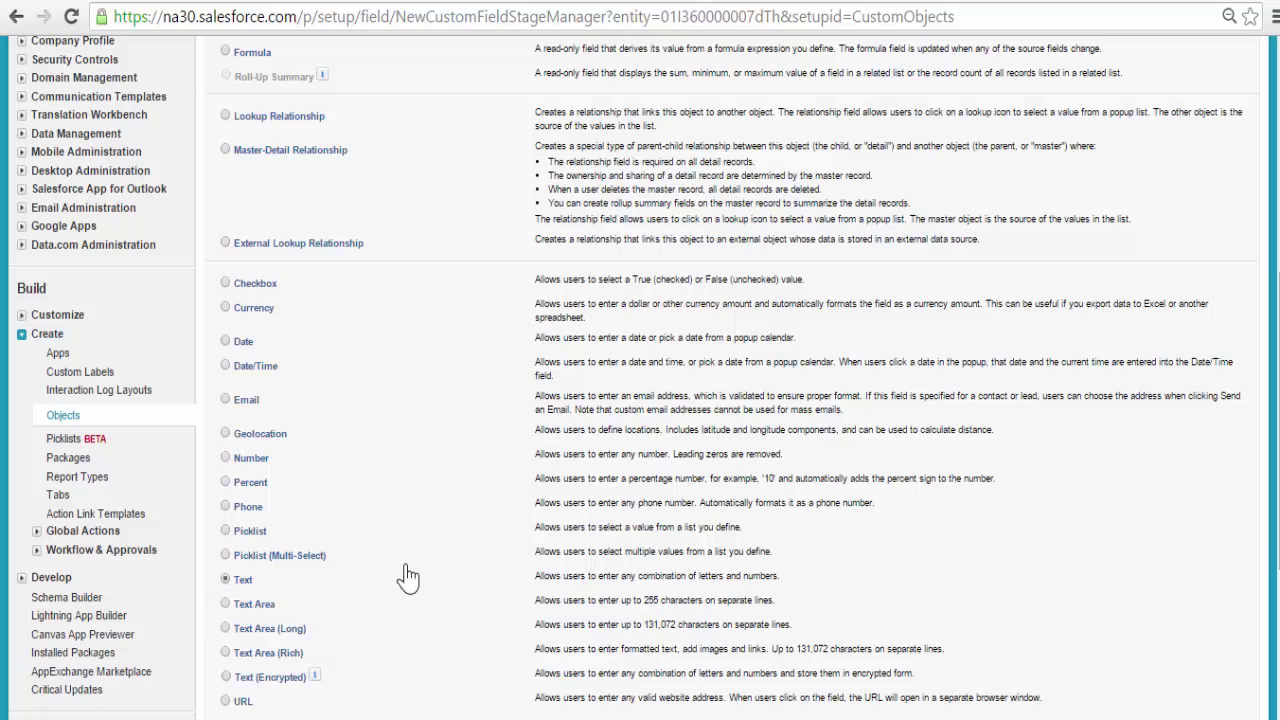
{"action": "scroll", "coordinate": [1277, 535], "scroll_direction": "down", "scroll_amount": 4}
{"action": "left_click", "coordinate": [1190, 540]}
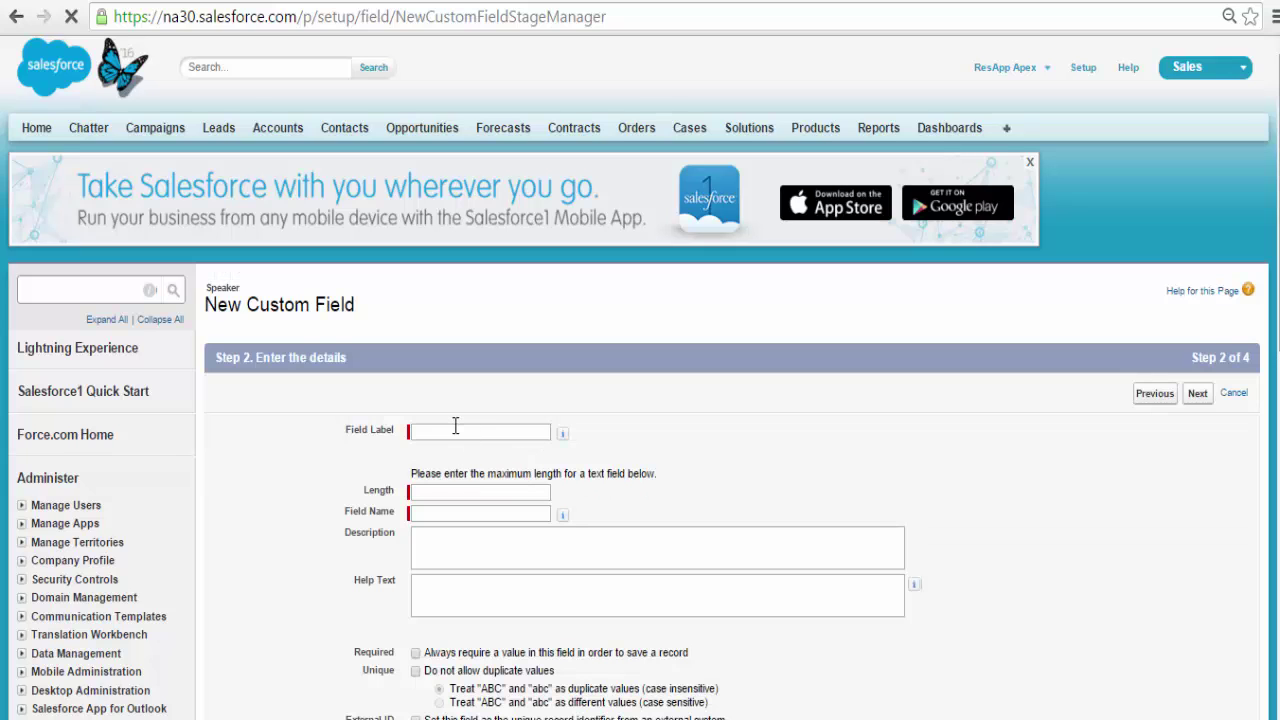
Label the Speaker object's new text field First Name, set its length to 30 and continue to field-level security.
{"action": "type", "text": "Firs"}
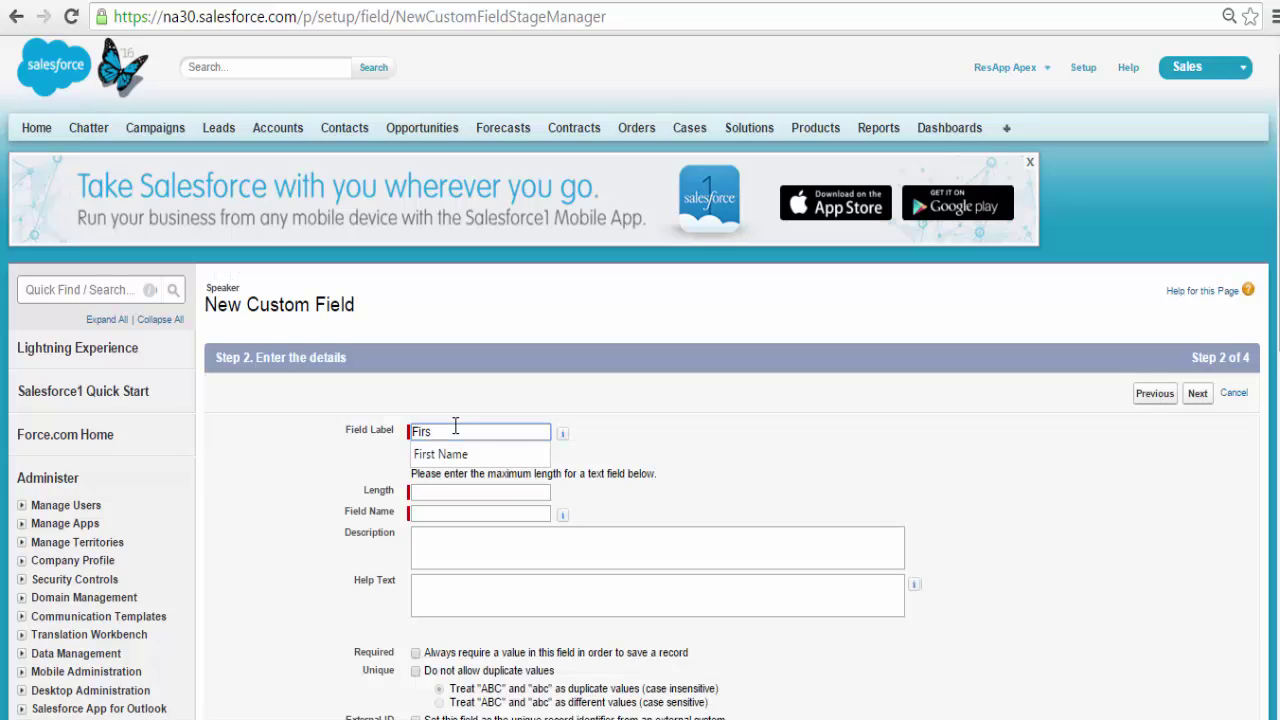
{"action": "key", "text": "Down"}
{"action": "key", "text": "Return"}
{"action": "key", "text": "Tab"}
{"action": "left_click", "coordinate": [444, 491]}
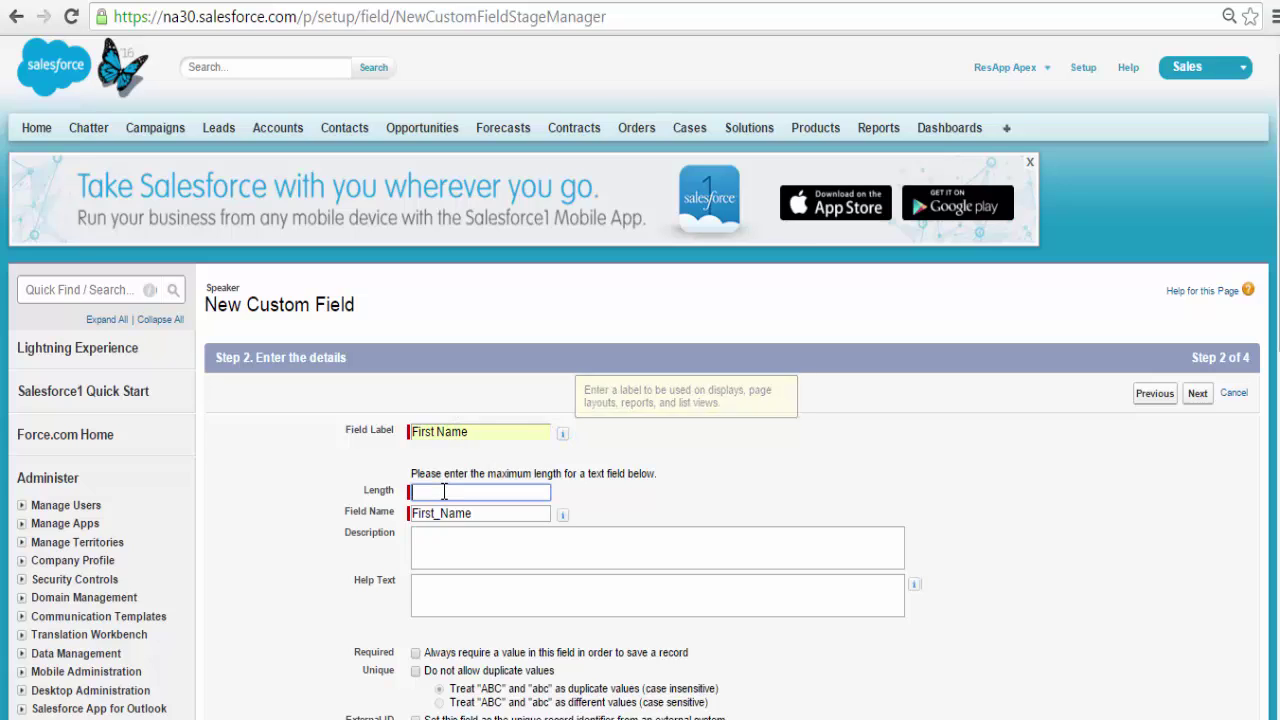
{"action": "type", "text": "30"}
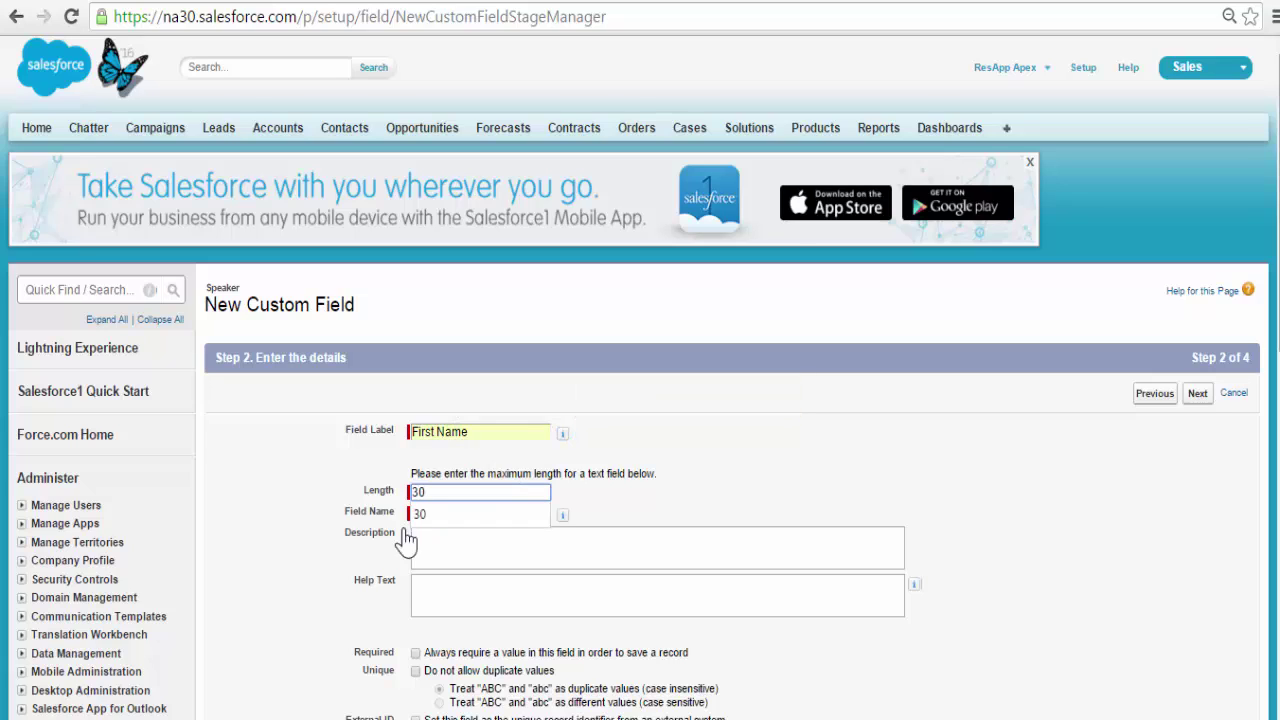
{"action": "left_click", "coordinate": [795, 476]}
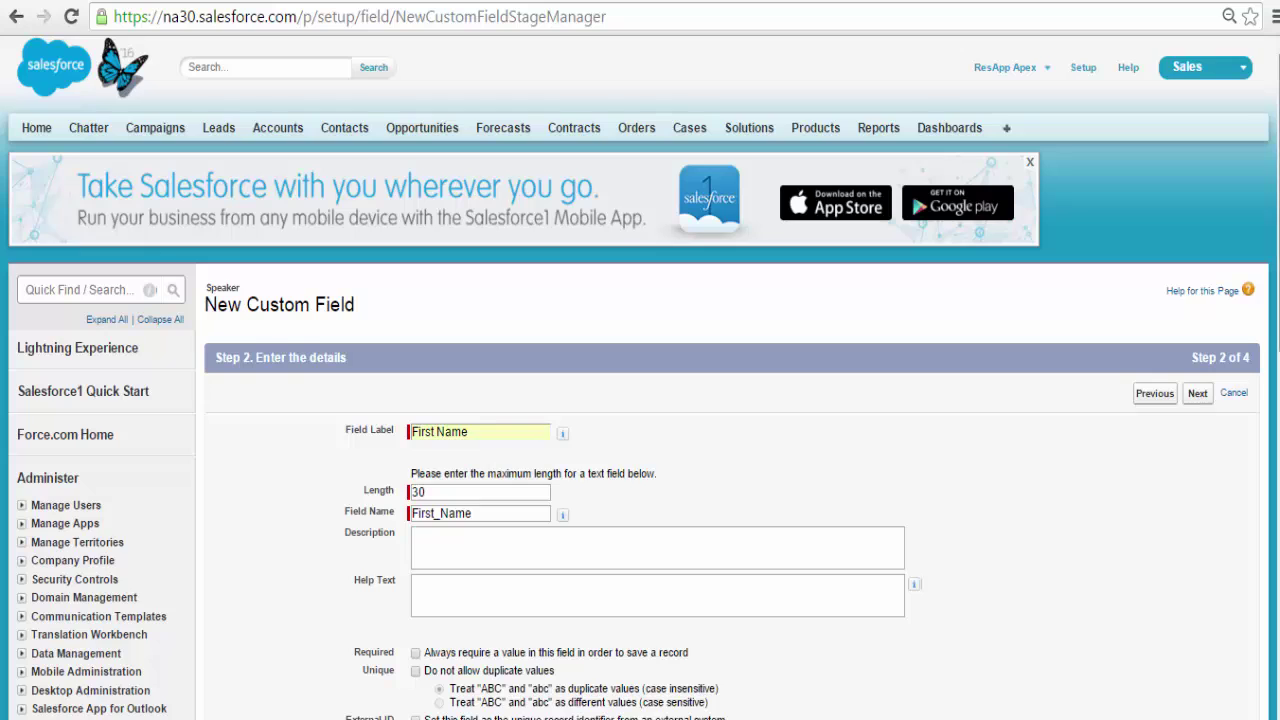
{"action": "scroll", "coordinate": [1190, 460], "scroll_direction": "down", "scroll_amount": 4}
{"action": "left_click", "coordinate": [1196, 459]}
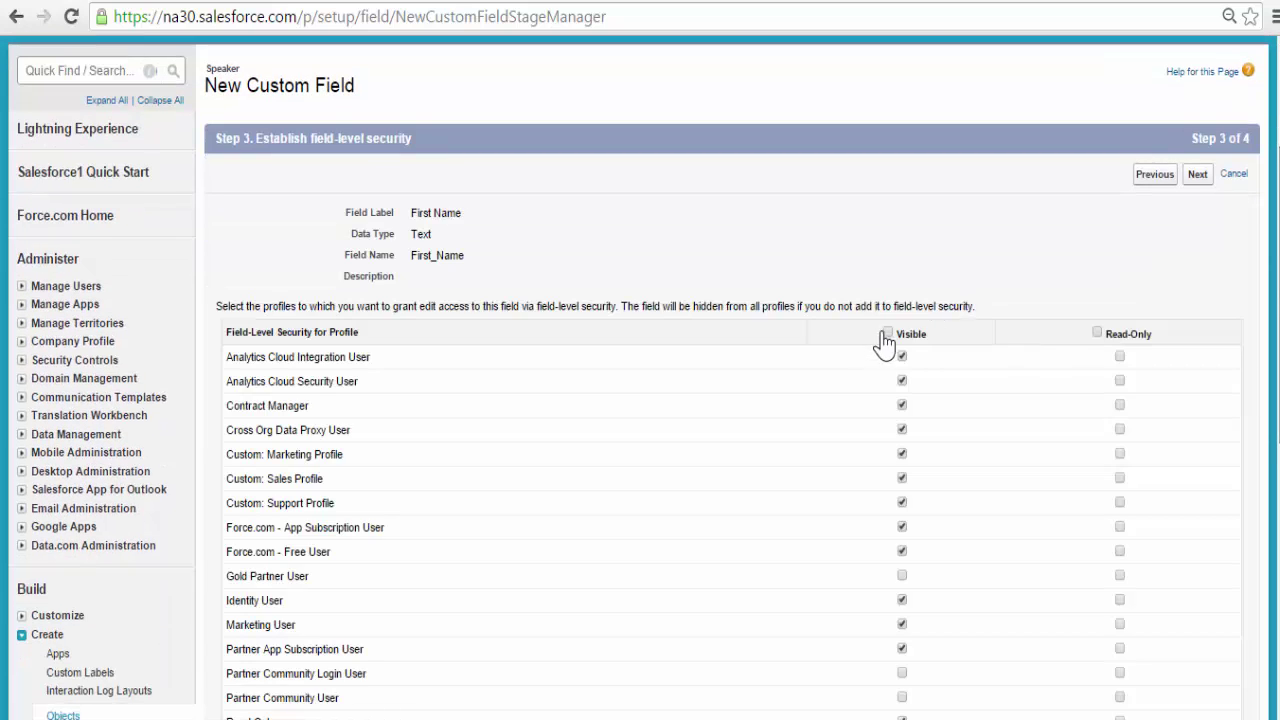
Make the First Name field visible to all profiles, save it on the Speaker Layout and start another custom field.
{"action": "left_click", "coordinate": [889, 333]}
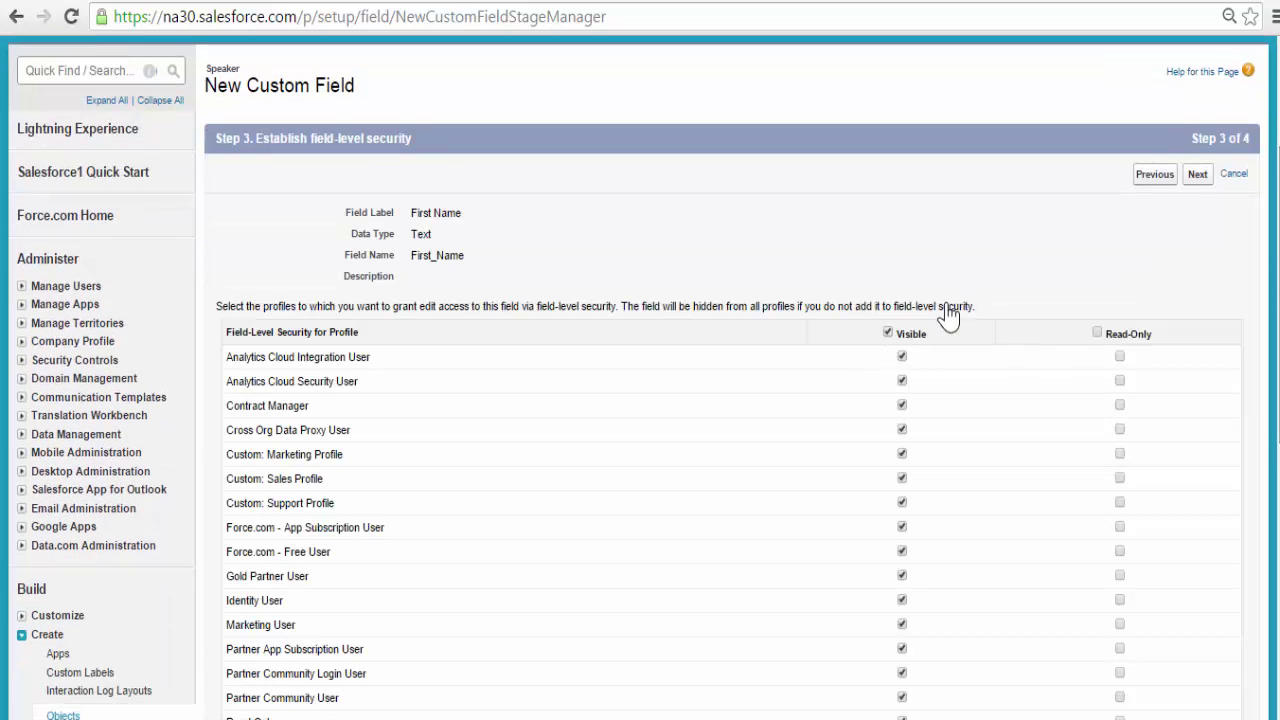
{"action": "left_click", "coordinate": [1197, 175]}
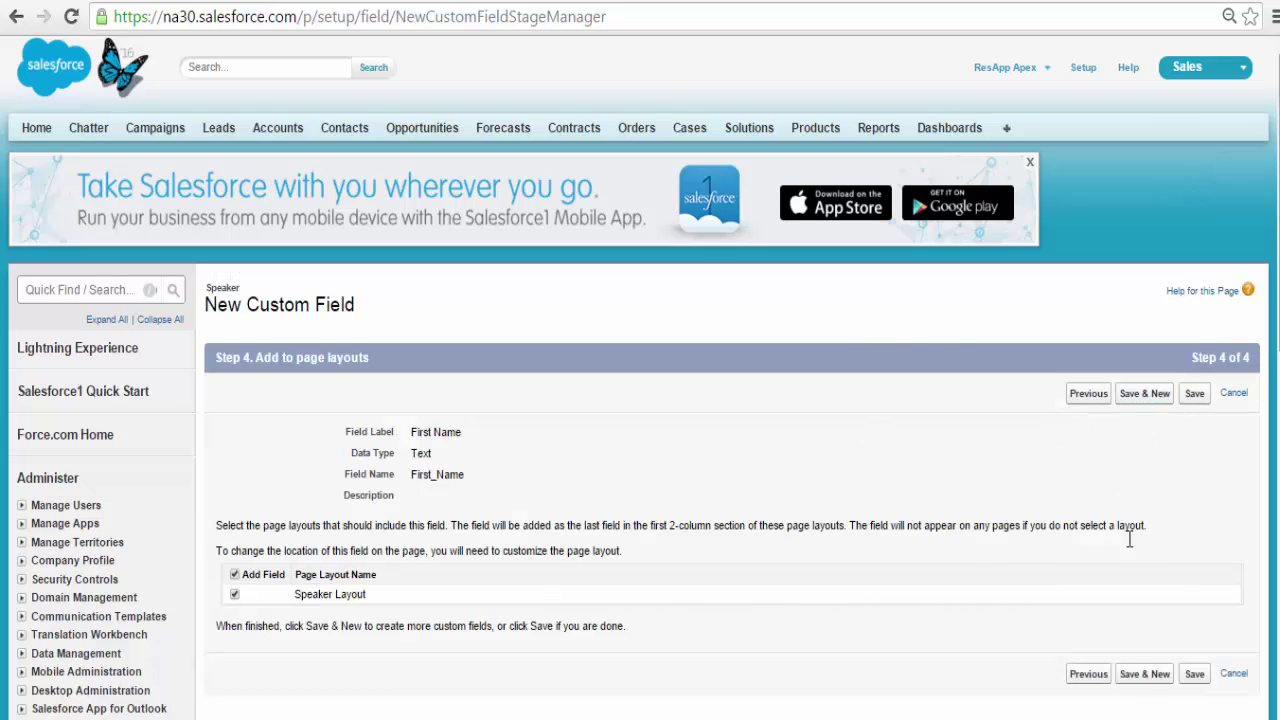
{"action": "left_click", "coordinate": [1144, 674]}
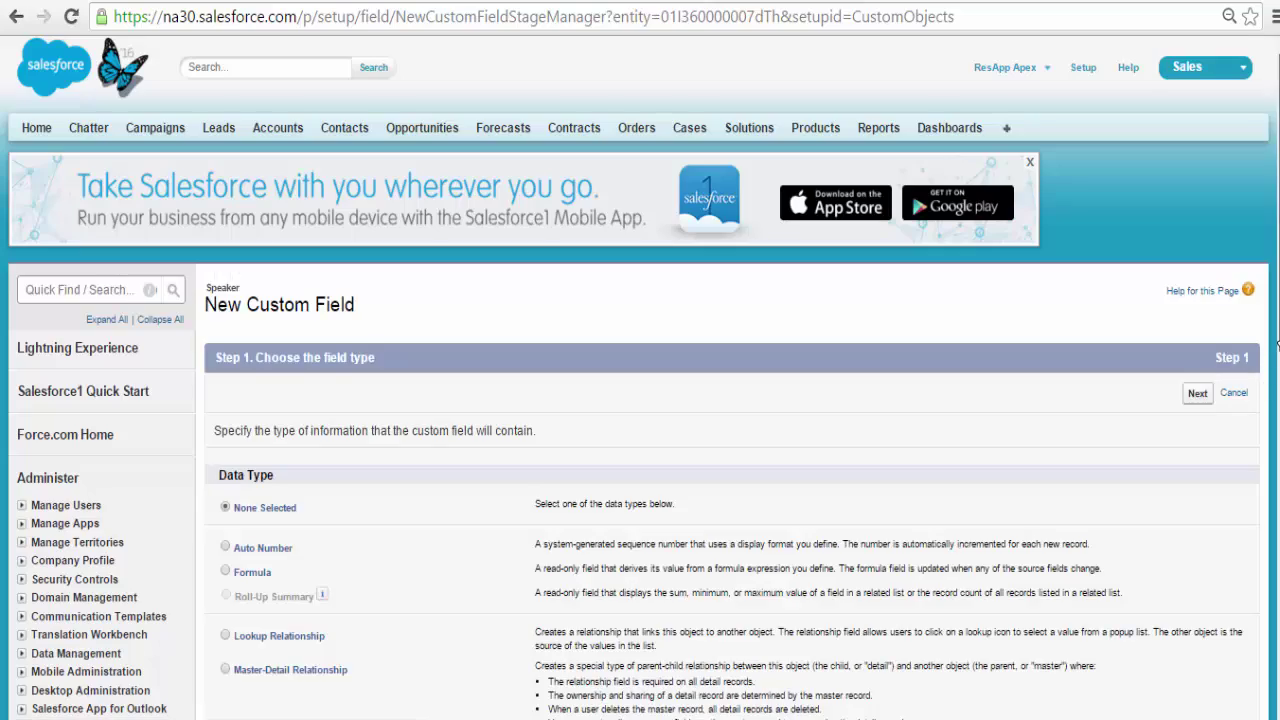
Choose Text as the data type of the next Speaker custom field and continue to its details.
{"action": "scroll", "coordinate": [1277, 345], "scroll_direction": "down", "scroll_amount": 3}
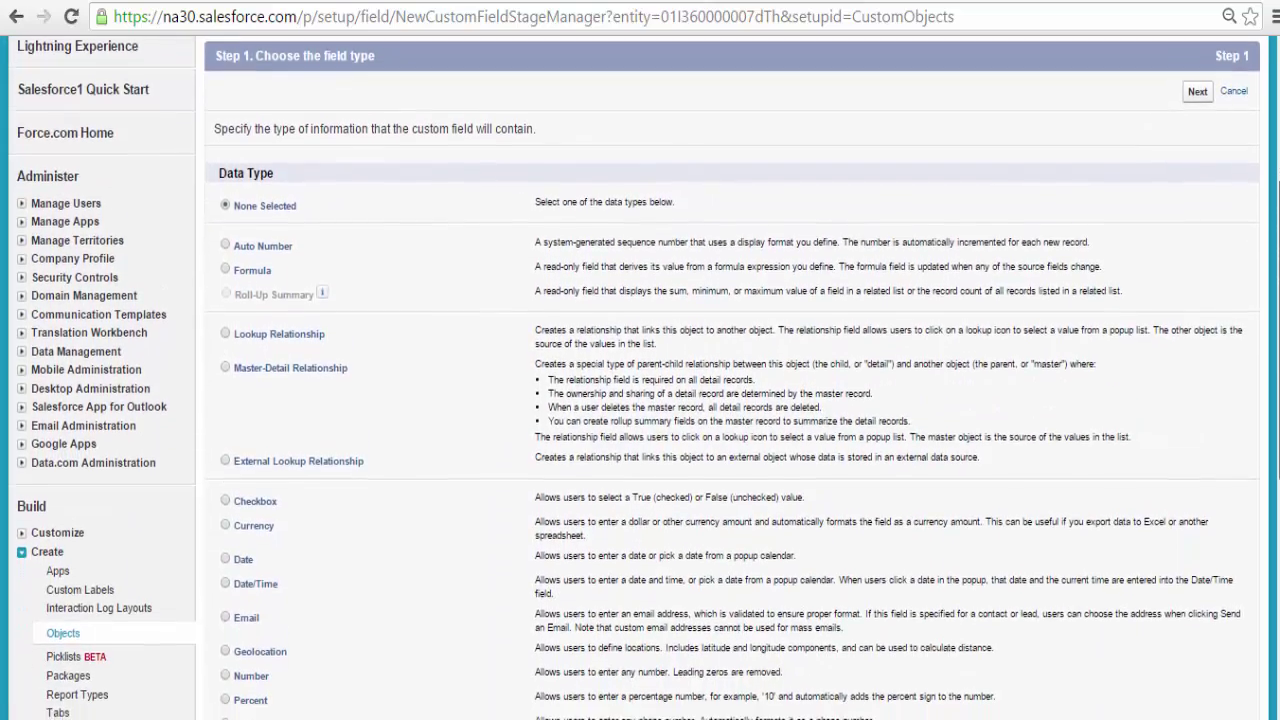
{"action": "scroll", "coordinate": [1277, 345], "scroll_direction": "down", "scroll_amount": 2}
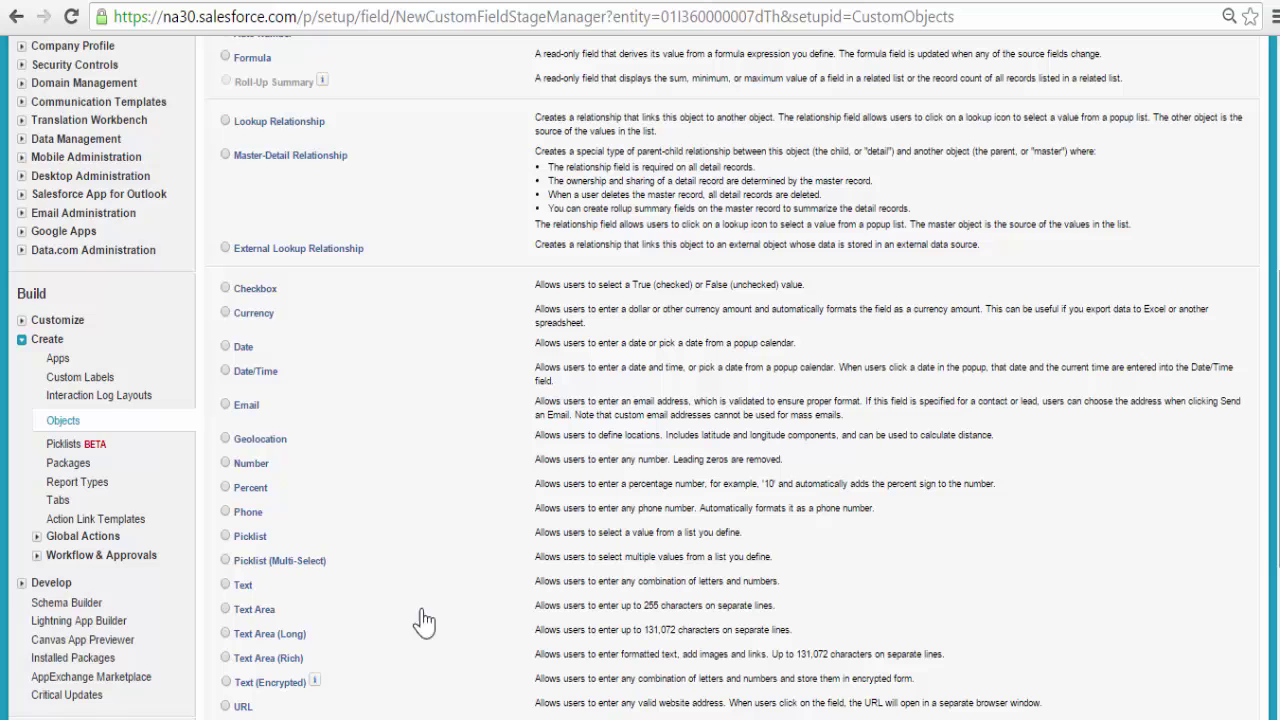
{"action": "scroll", "coordinate": [640, 380], "scroll_direction": "down", "scroll_amount": 3}
{"action": "left_click", "coordinate": [1195, 445]}
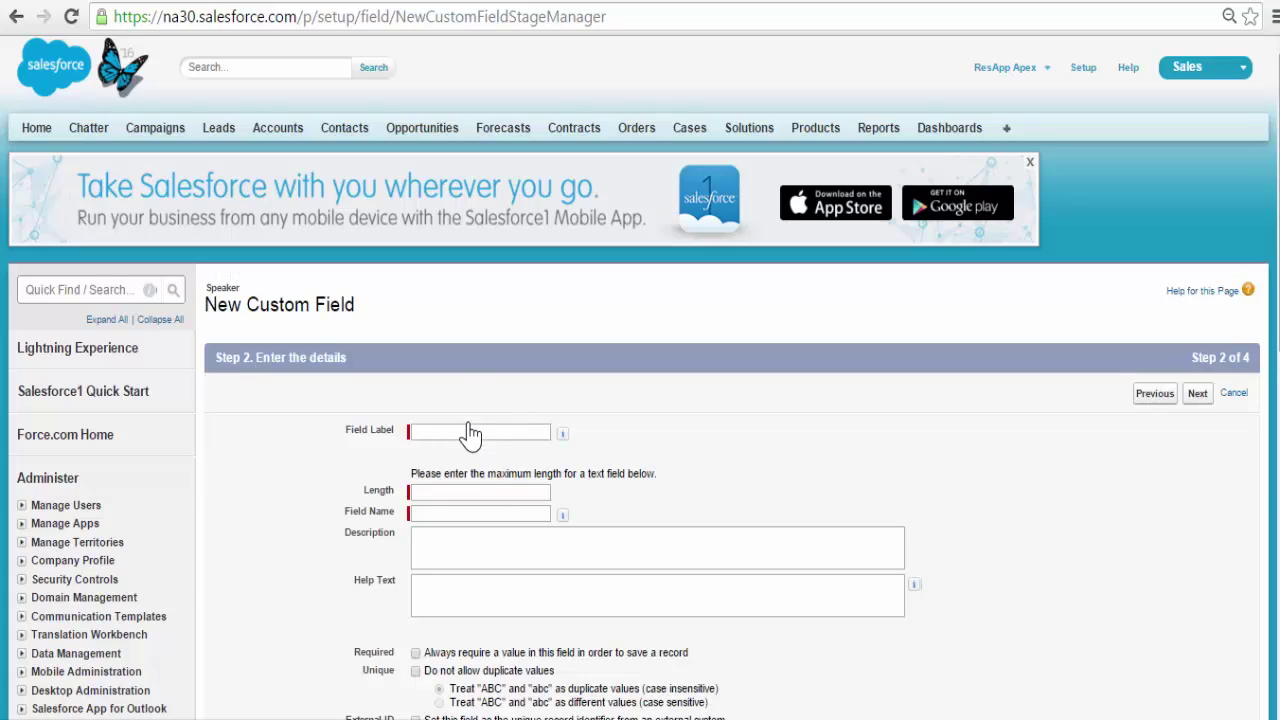
Label the new text field Last Name, set its length to 30 and continue to field-level security.
{"action": "left_click", "coordinate": [470, 432]}
{"action": "type", "text": "Last"}
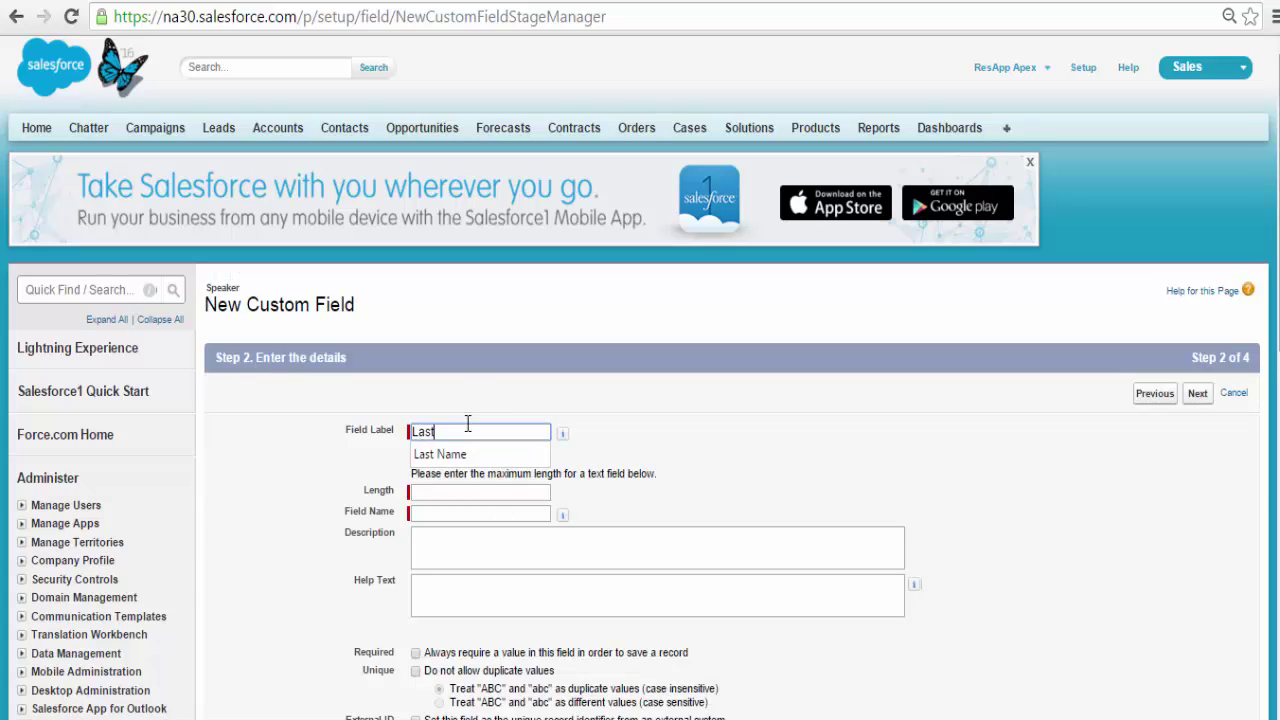
{"action": "key", "text": "Down"}
{"action": "key", "text": "Return"}
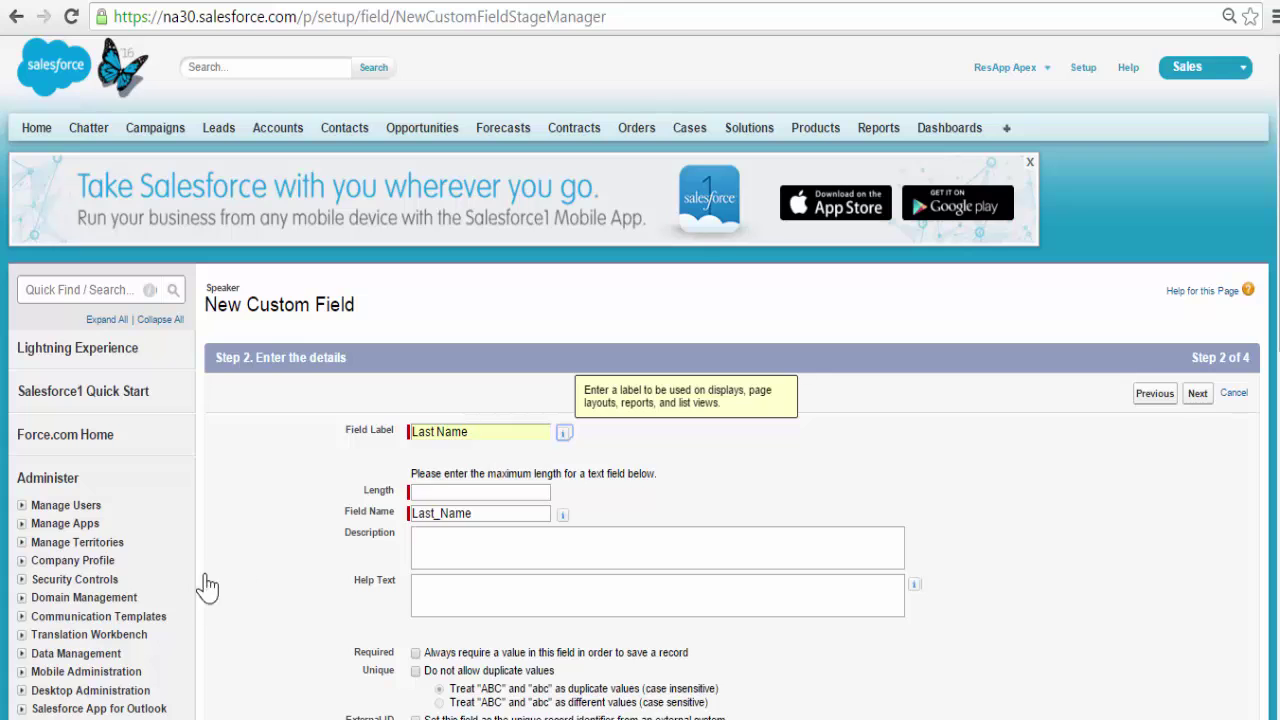
{"action": "left_click", "coordinate": [424, 489]}
{"action": "type", "text": "30"}
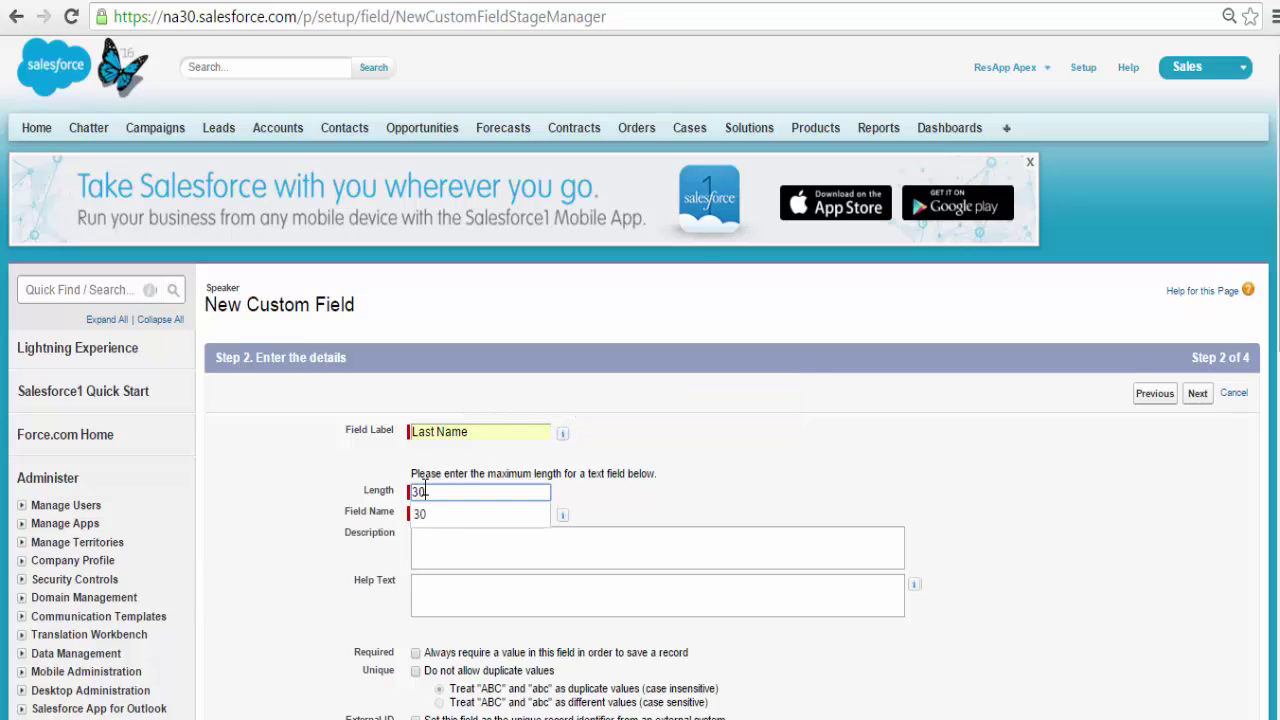
{"action": "left_click", "coordinate": [860, 440]}
{"action": "scroll", "coordinate": [640, 400], "scroll_direction": "down", "scroll_amount": 3}
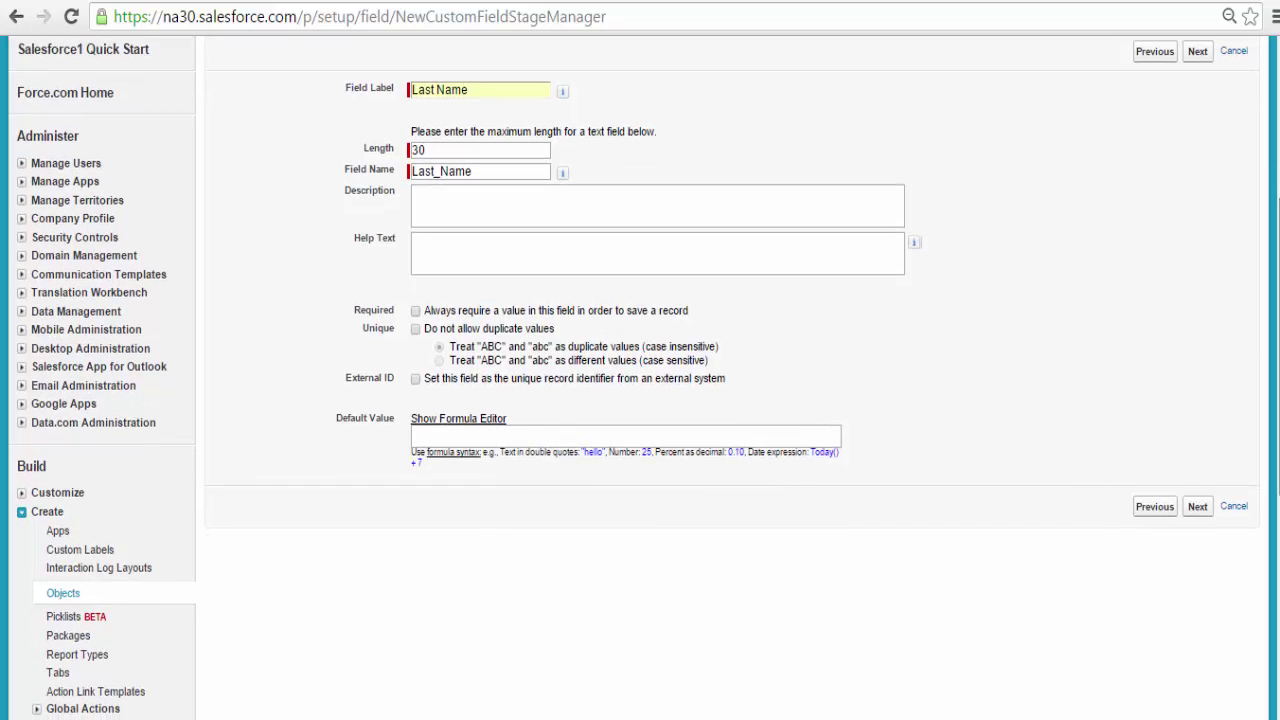
{"action": "left_click", "coordinate": [1199, 508]}
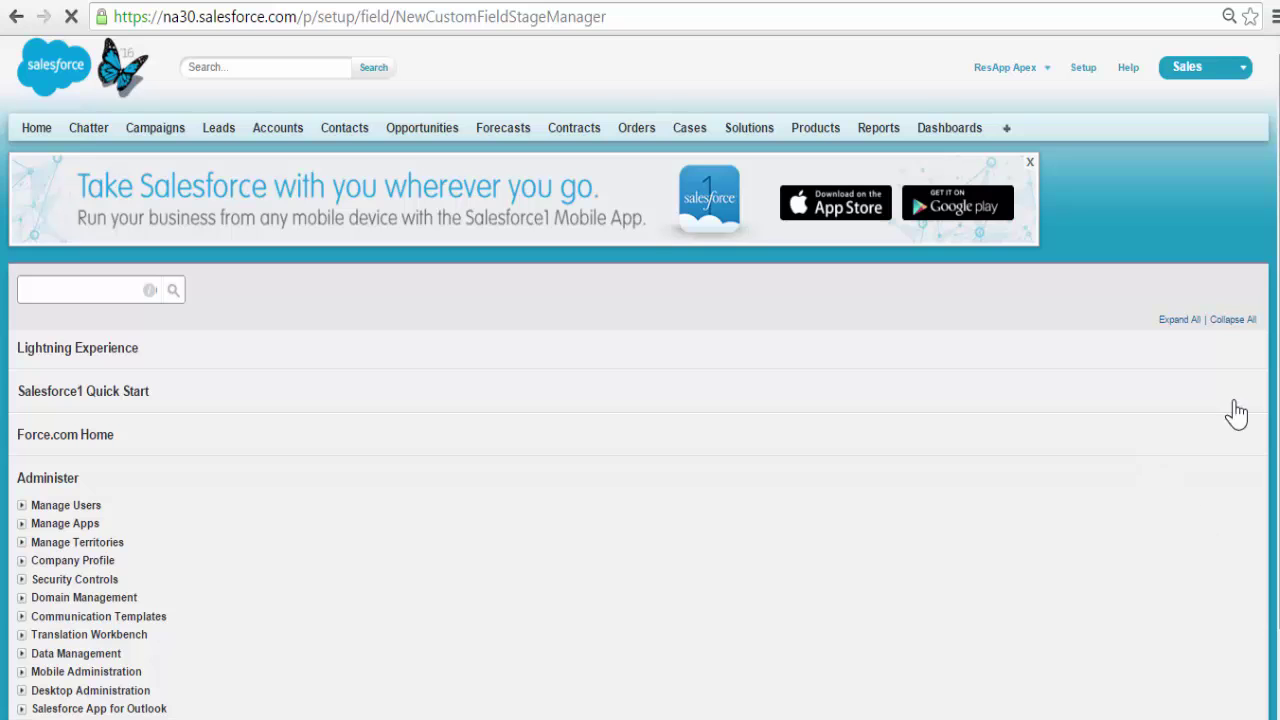
Continue past field-level security, save the Last Name field on the Speaker Layout and start another custom field.
{"action": "scroll", "coordinate": [893, 480], "scroll_direction": "down", "scroll_amount": 1}
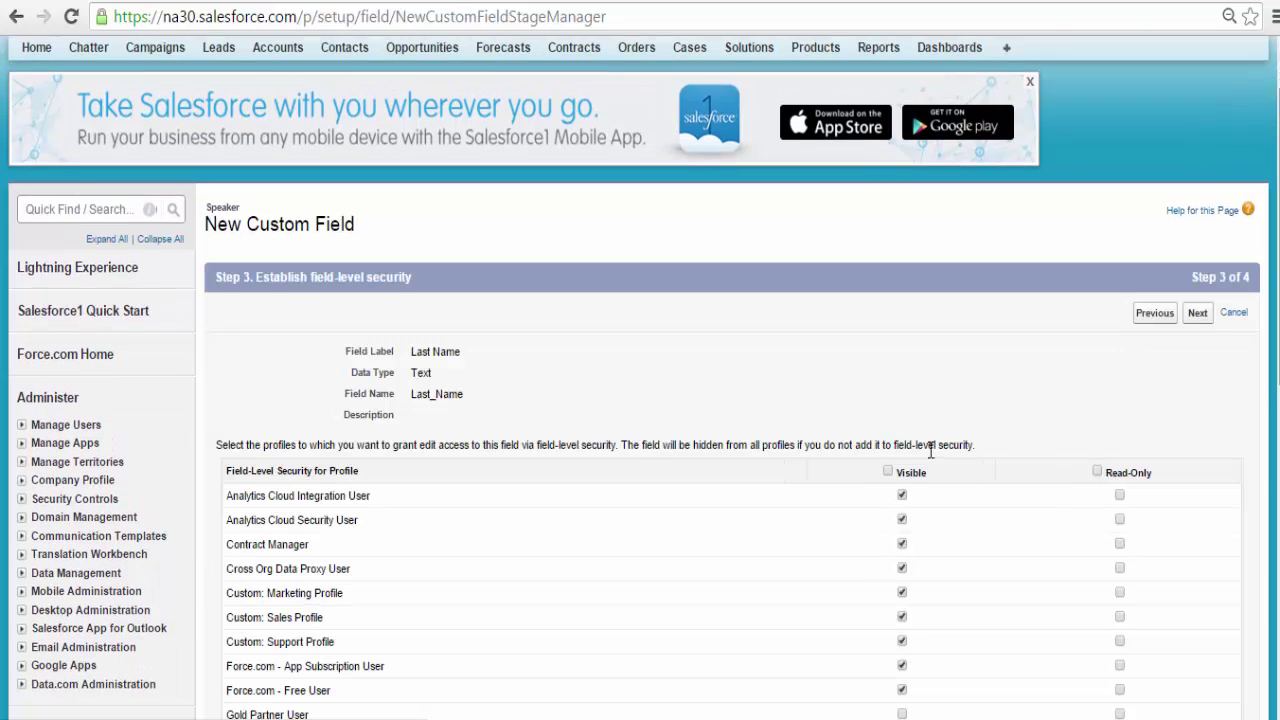
{"action": "left_click", "coordinate": [1198, 314]}
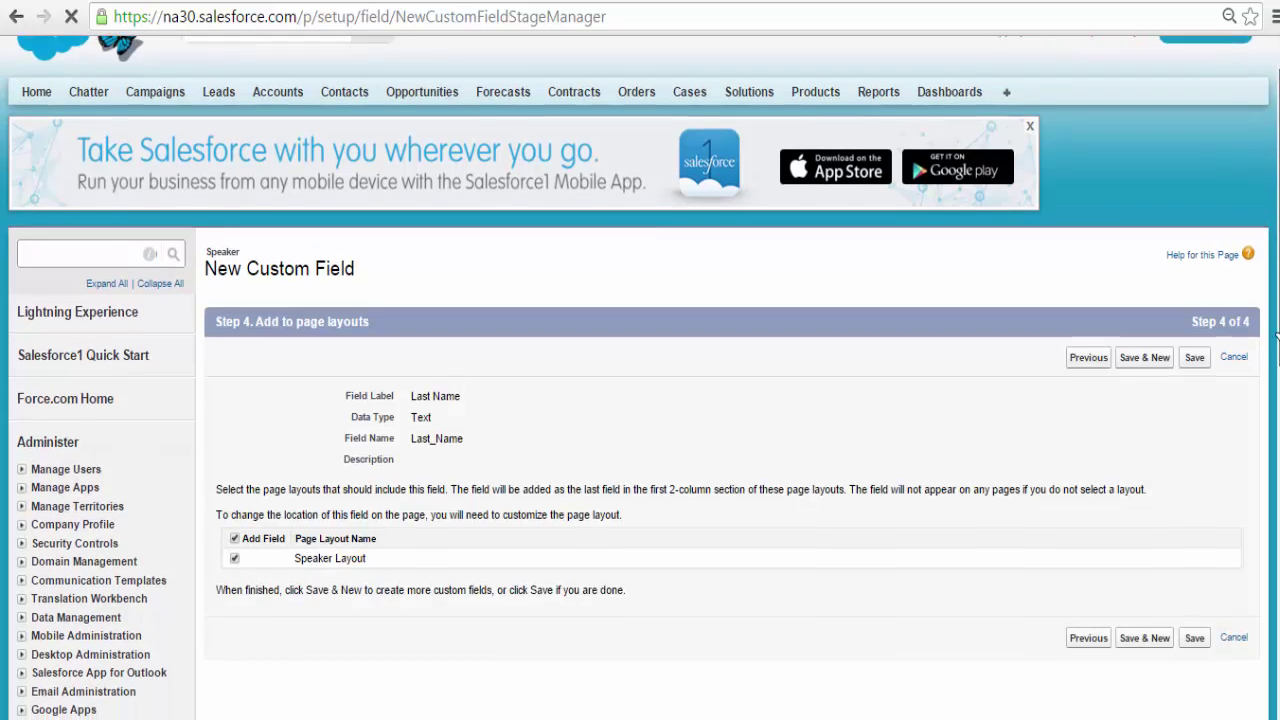
{"action": "scroll", "coordinate": [1275, 290], "scroll_direction": "down", "scroll_amount": 1}
{"action": "left_click", "coordinate": [1158, 533]}
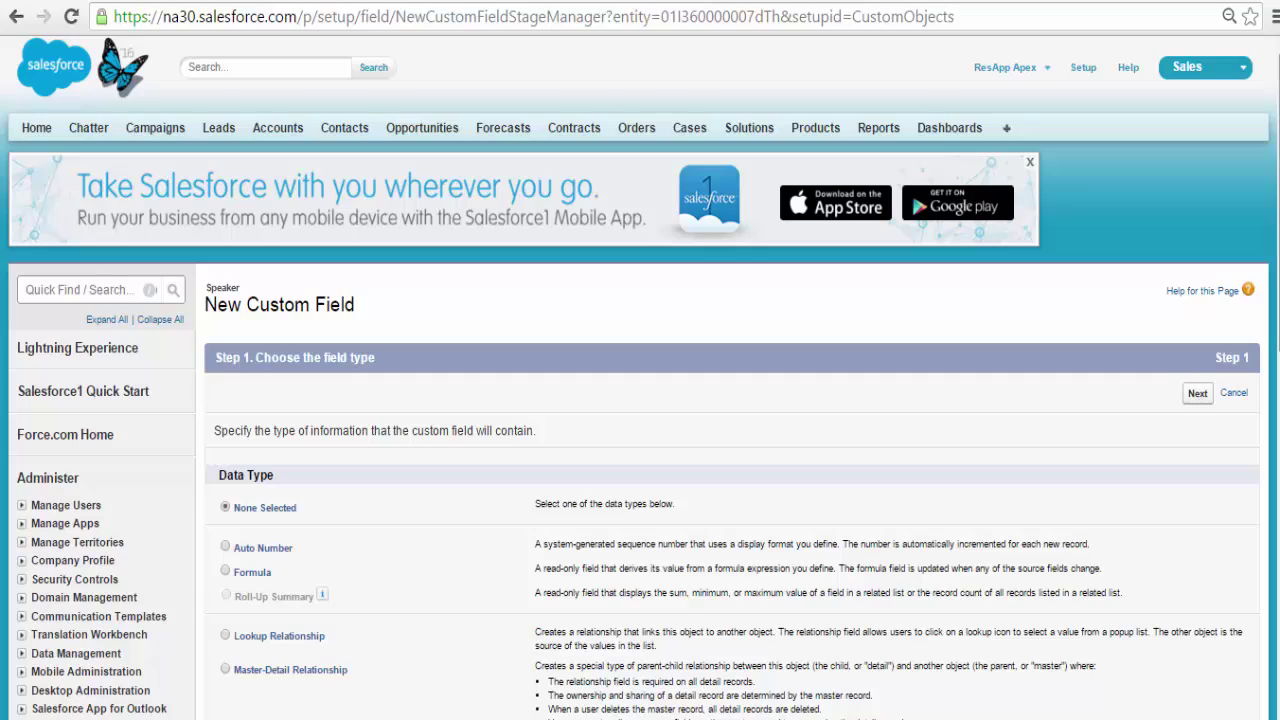
Choose Email as the data type of the next Speaker custom field and continue to its details.
{"action": "scroll", "coordinate": [1276, 343], "scroll_direction": "down", "scroll_amount": 1}
{"action": "scroll", "coordinate": [1276, 343], "scroll_direction": "down", "scroll_amount": 1}
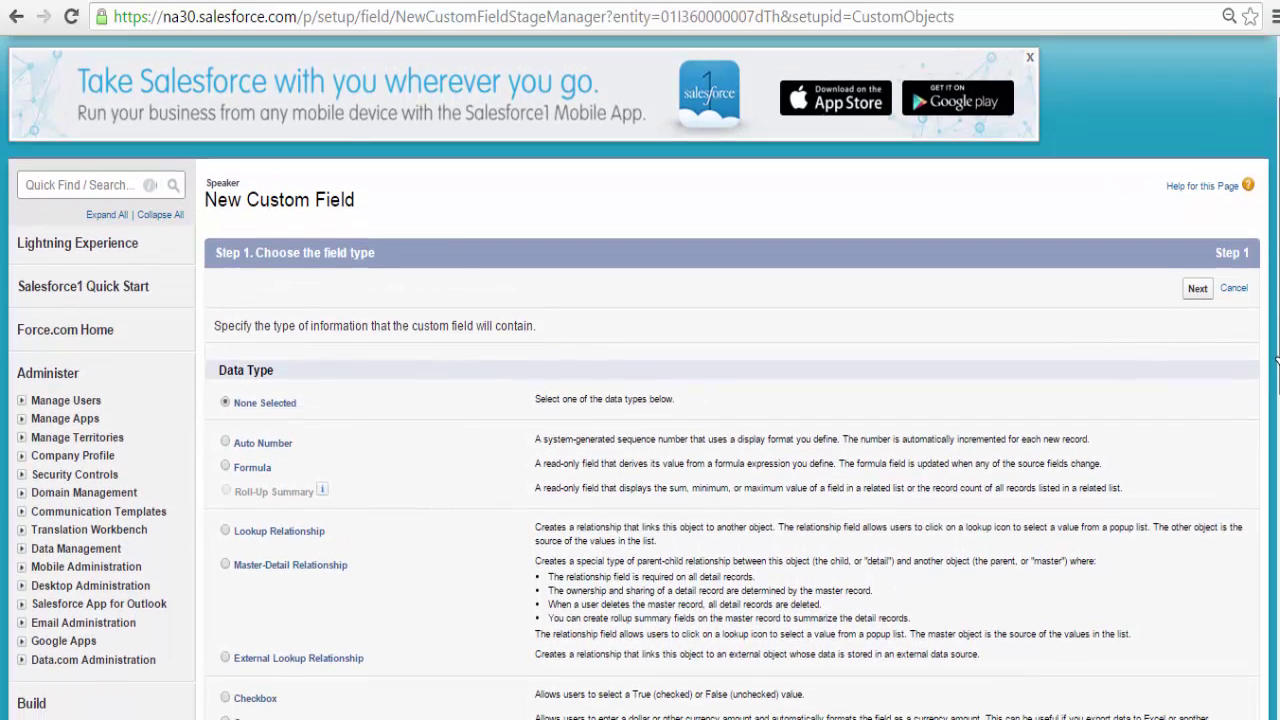
{"action": "scroll", "coordinate": [1276, 365], "scroll_direction": "down", "scroll_amount": 1}
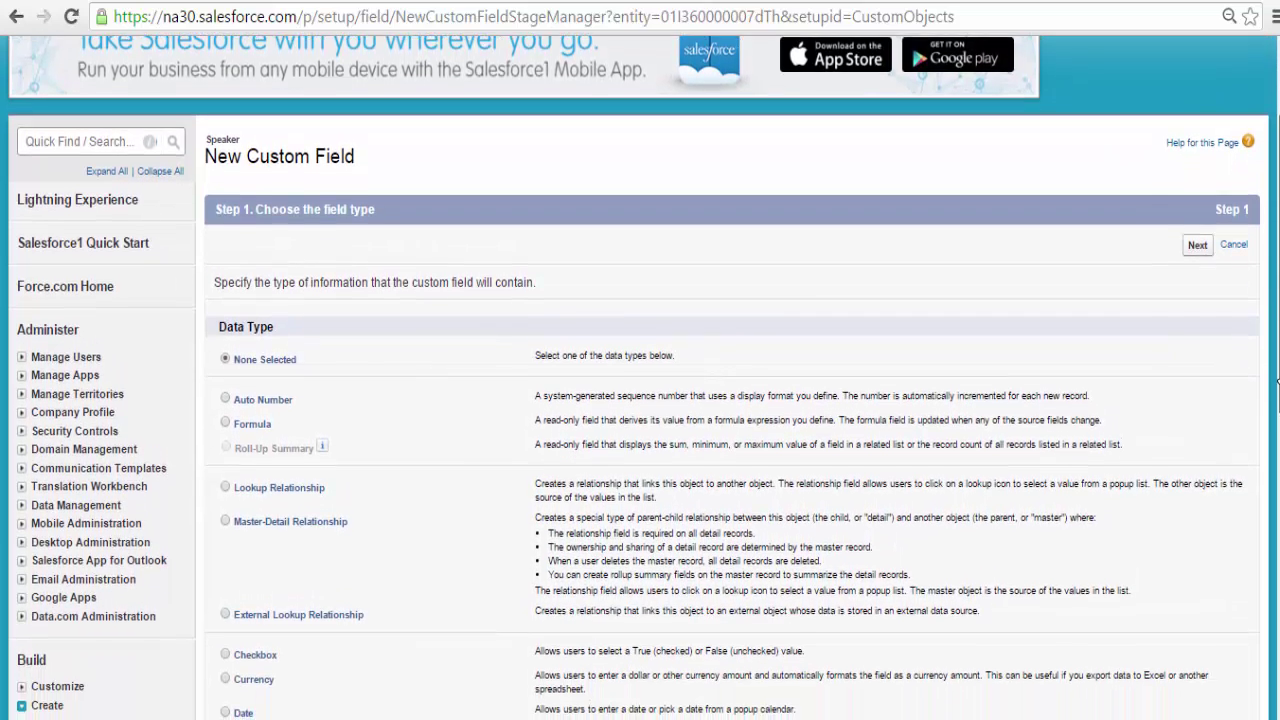
{"action": "left_click_drag", "start_coordinate": [1276, 385], "coordinate": [1276, 555]}
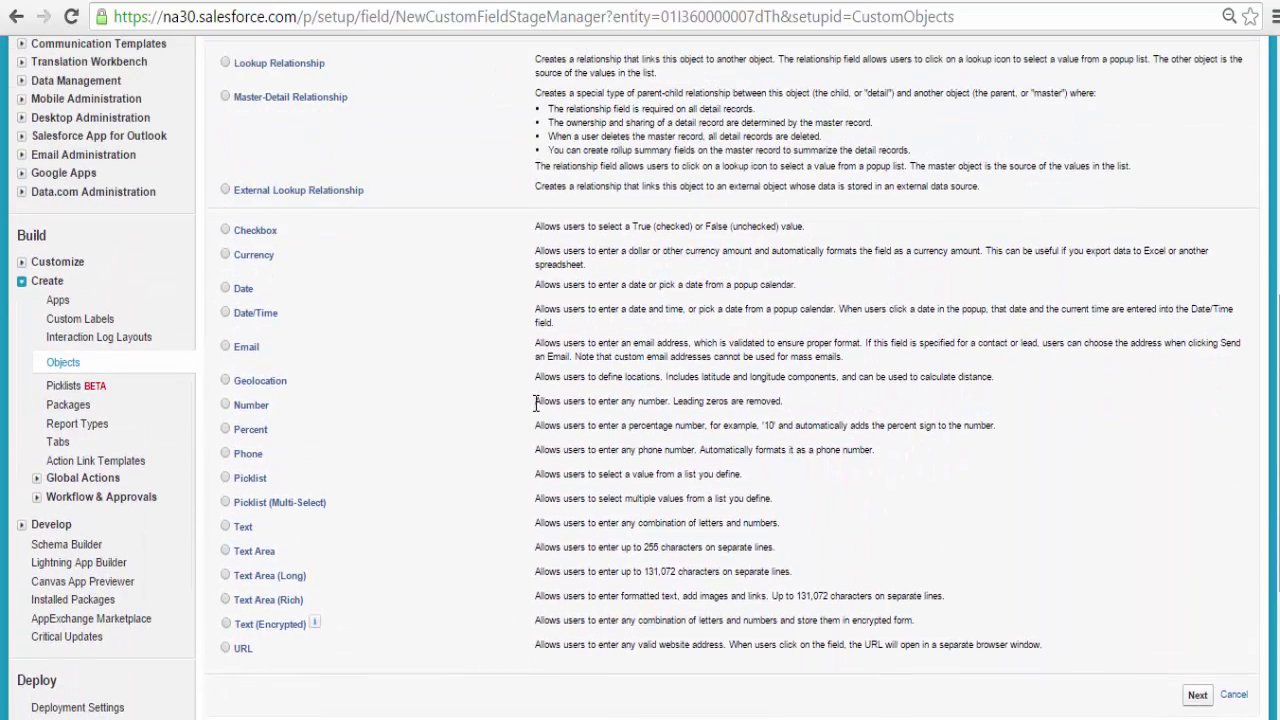
{"action": "left_click", "coordinate": [1192, 690]}
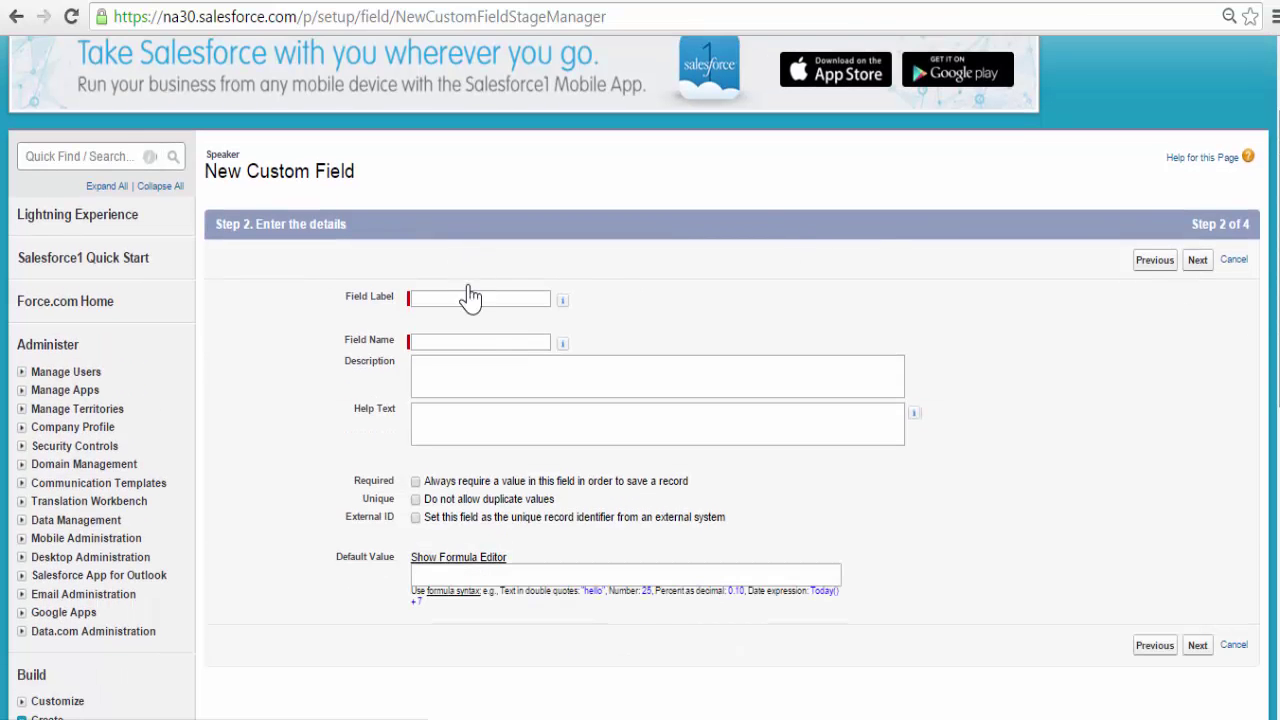
Label the new email field Email and continue to its field-level security.
{"action": "left_click", "coordinate": [470, 296]}
{"action": "type", "text": "Email"}
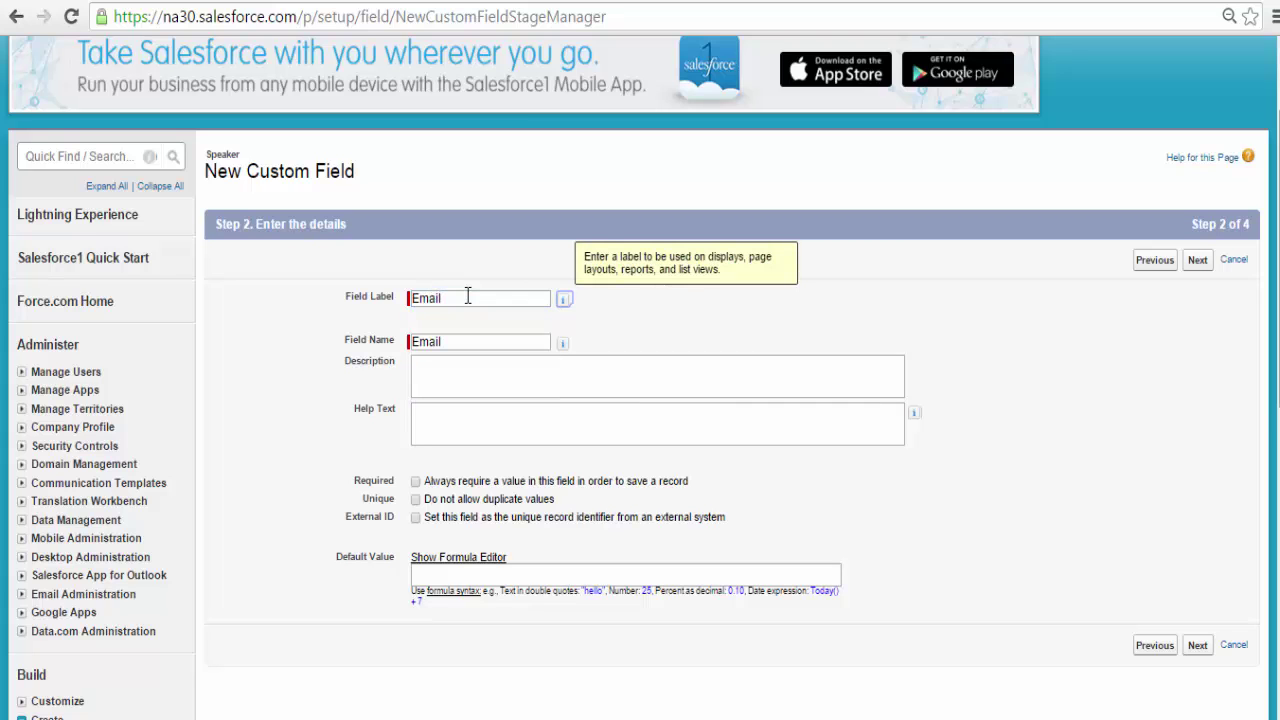
{"action": "left_click", "coordinate": [1195, 647]}
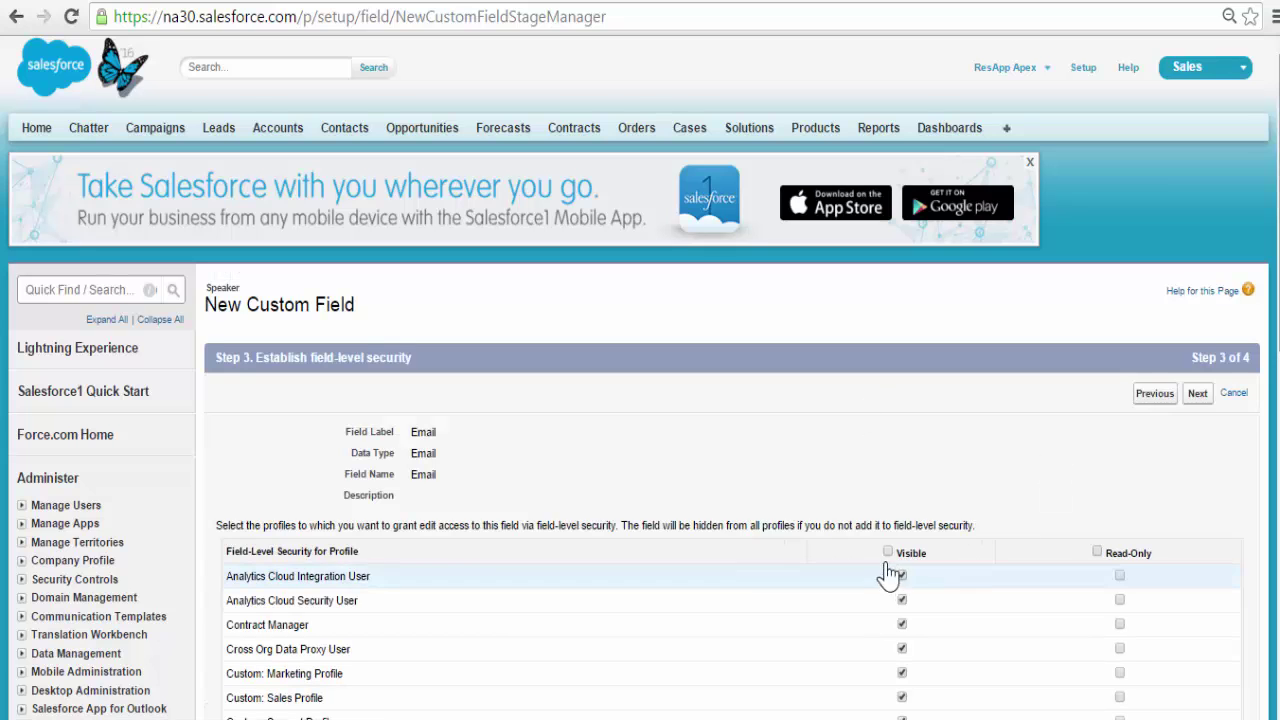
Make the Email field visible to all profiles, save it on the Speaker Layout and start another custom field.
{"action": "left_click", "coordinate": [887, 551]}
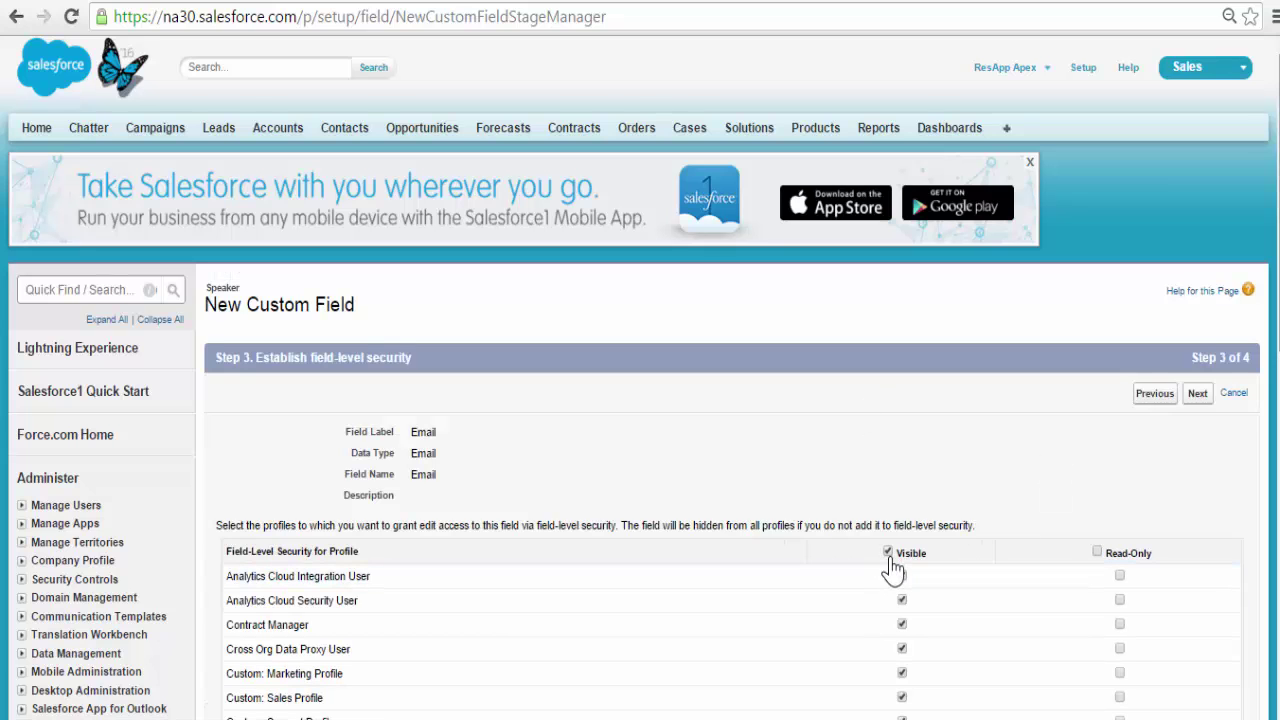
{"action": "left_click", "coordinate": [1198, 395]}
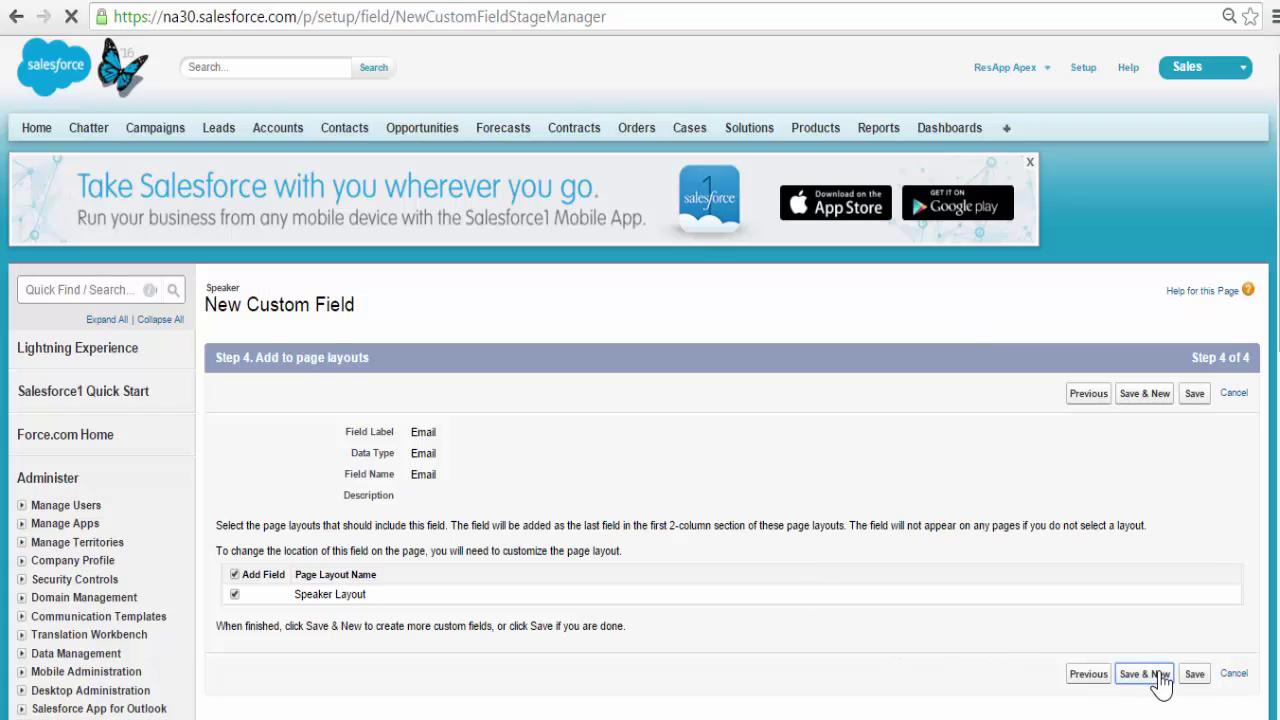
{"action": "left_click", "coordinate": [1143, 674]}
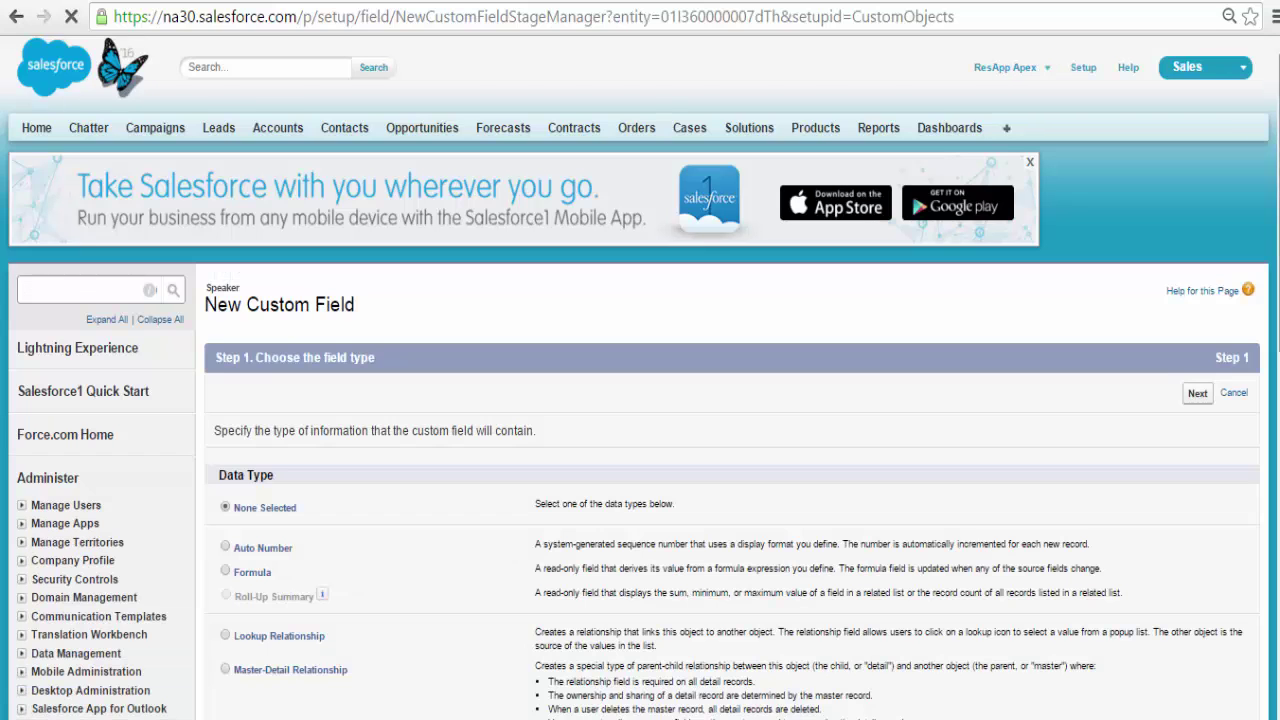
Set up a Text Area (Long) custom field labelled Bio on the Speaker object and continue to field-level security.
{"action": "scroll", "coordinate": [1277, 432], "scroll_direction": "down", "scroll_amount": 3}
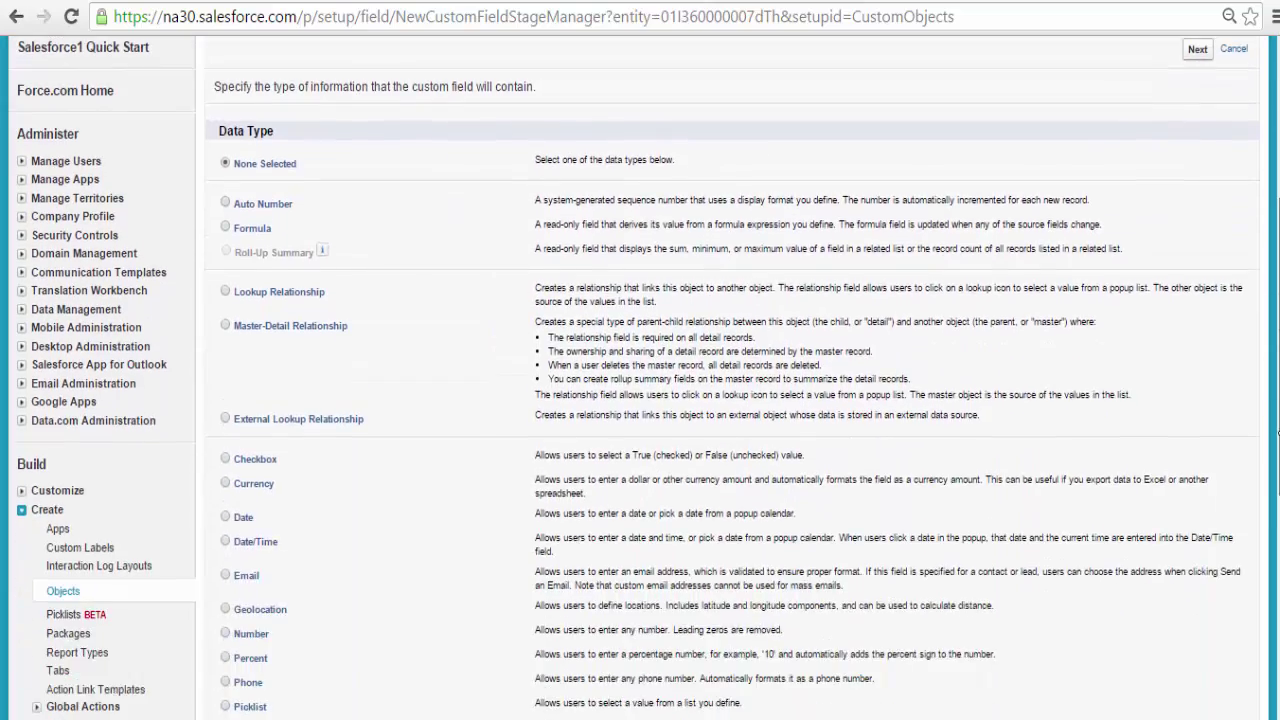
{"action": "left_click_drag", "start_coordinate": [1277, 432], "coordinate": [1276, 513]}
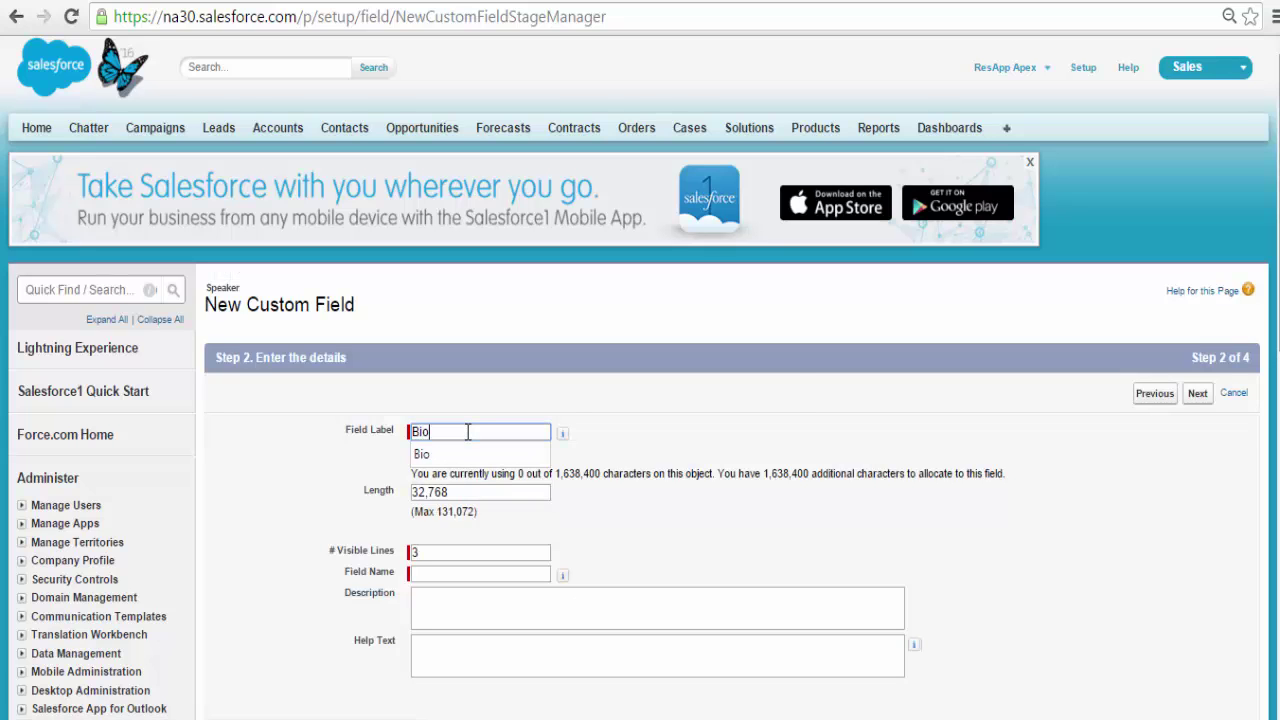
{"action": "key", "text": "Tab"}
{"action": "scroll", "coordinate": [1200, 514], "scroll_direction": "down", "scroll_amount": 2}
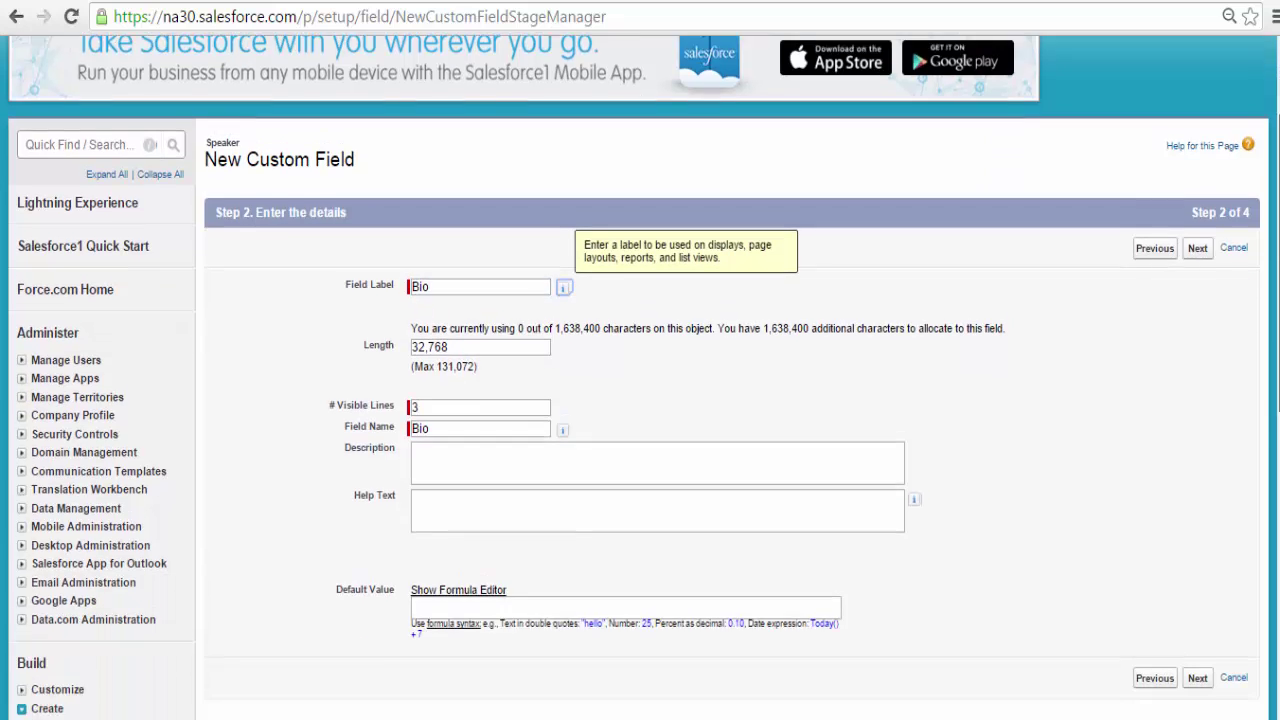
{"action": "left_click", "coordinate": [1198, 607]}
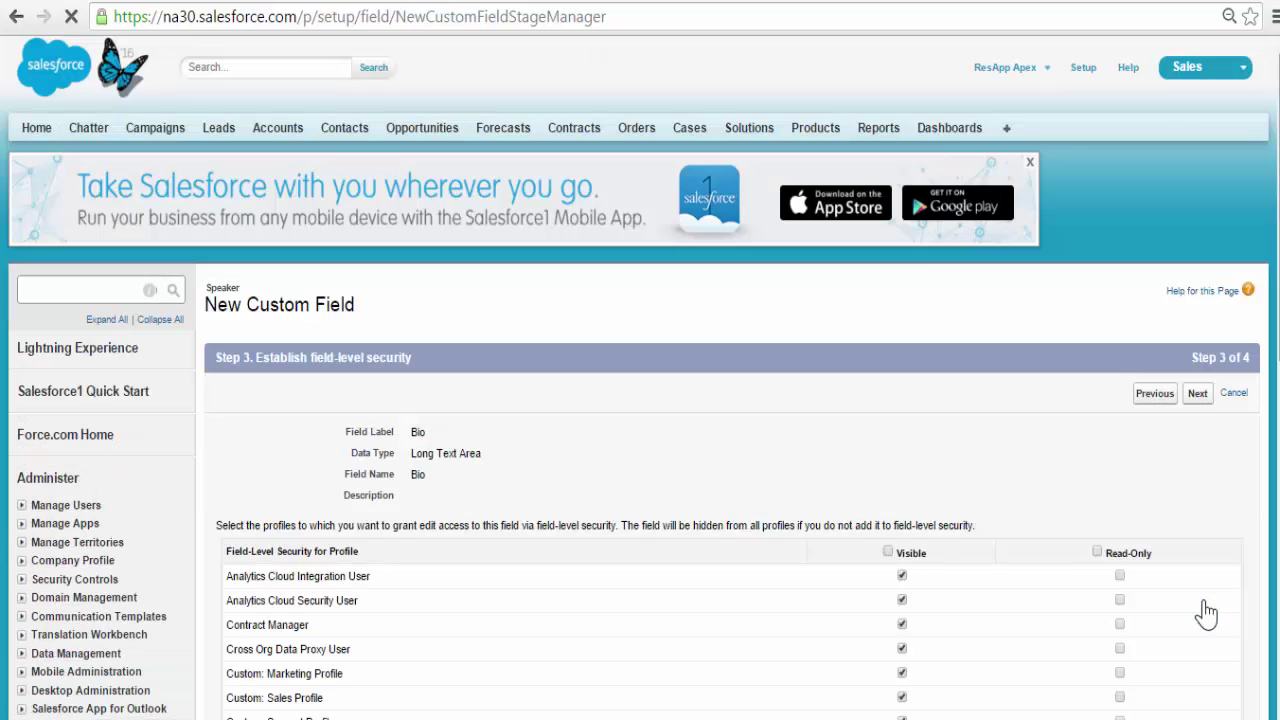
Continue past field-level security and save the Bio field on the Speaker Layout, returning to the Speaker object's page.
{"action": "scroll", "coordinate": [900, 240], "scroll_direction": "down", "scroll_amount": 3}
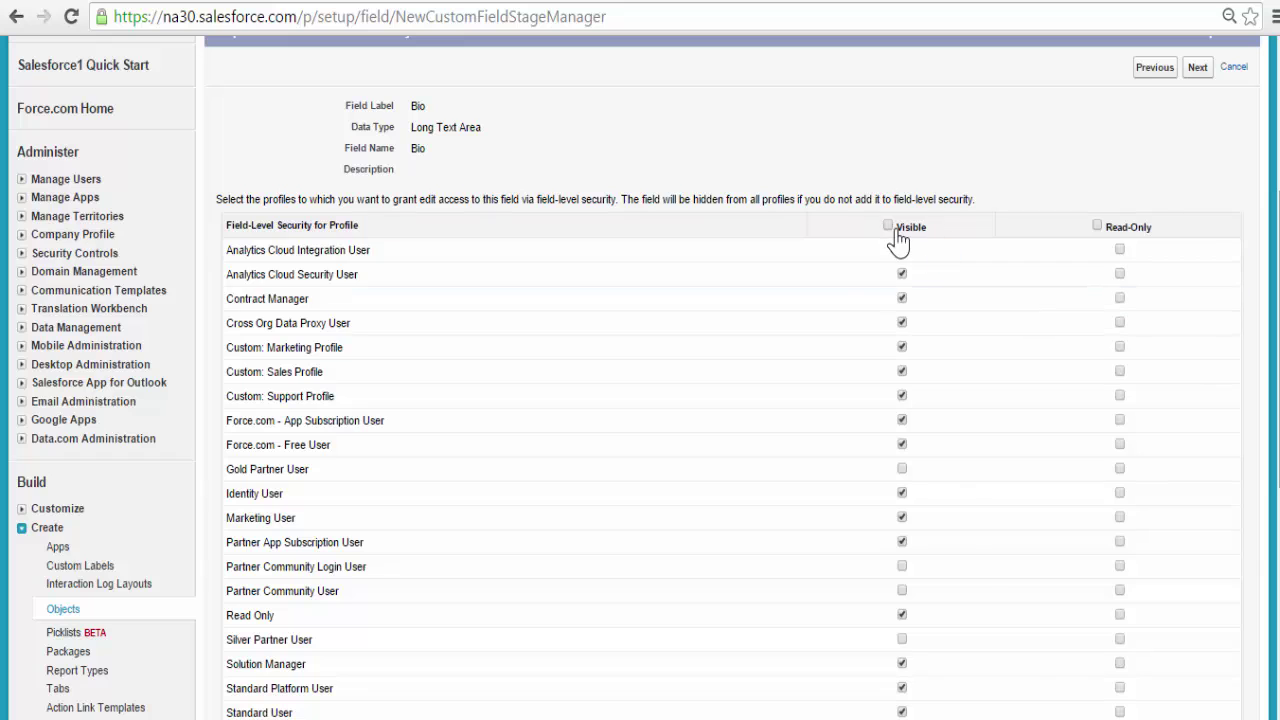
{"action": "left_click", "coordinate": [1197, 69]}
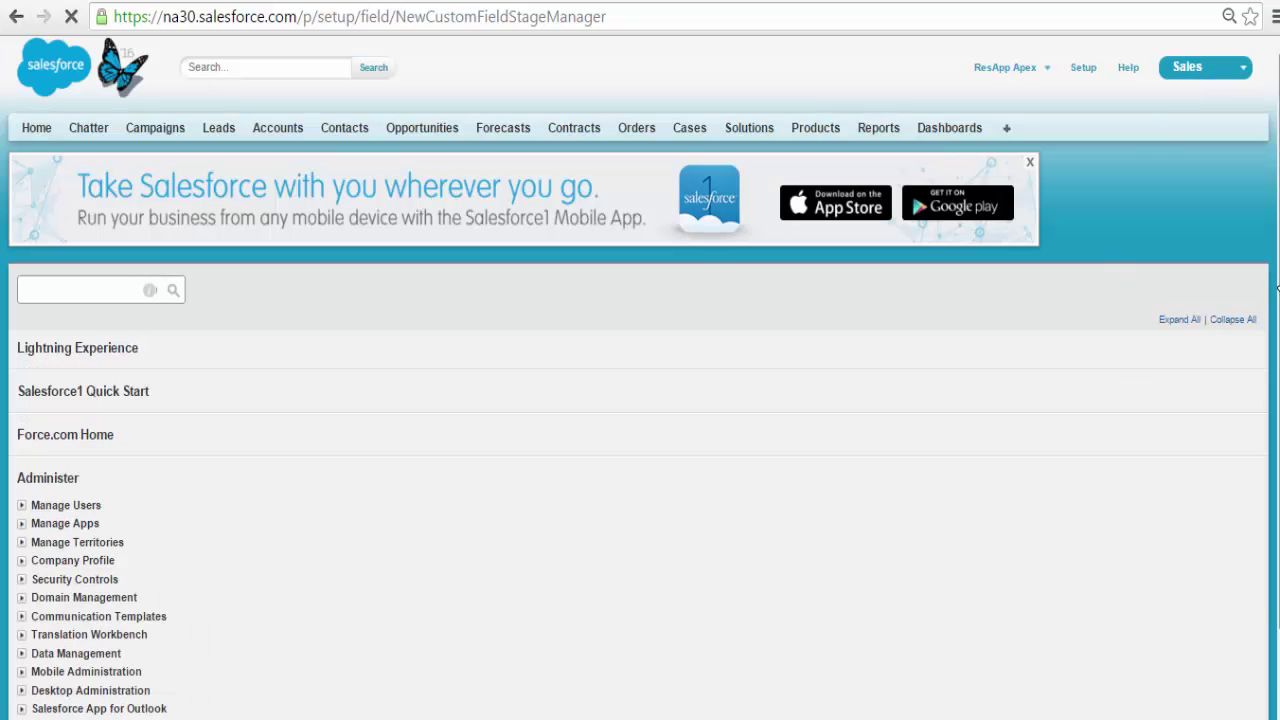
{"action": "scroll", "coordinate": [1276, 278], "scroll_direction": "down", "scroll_amount": 1}
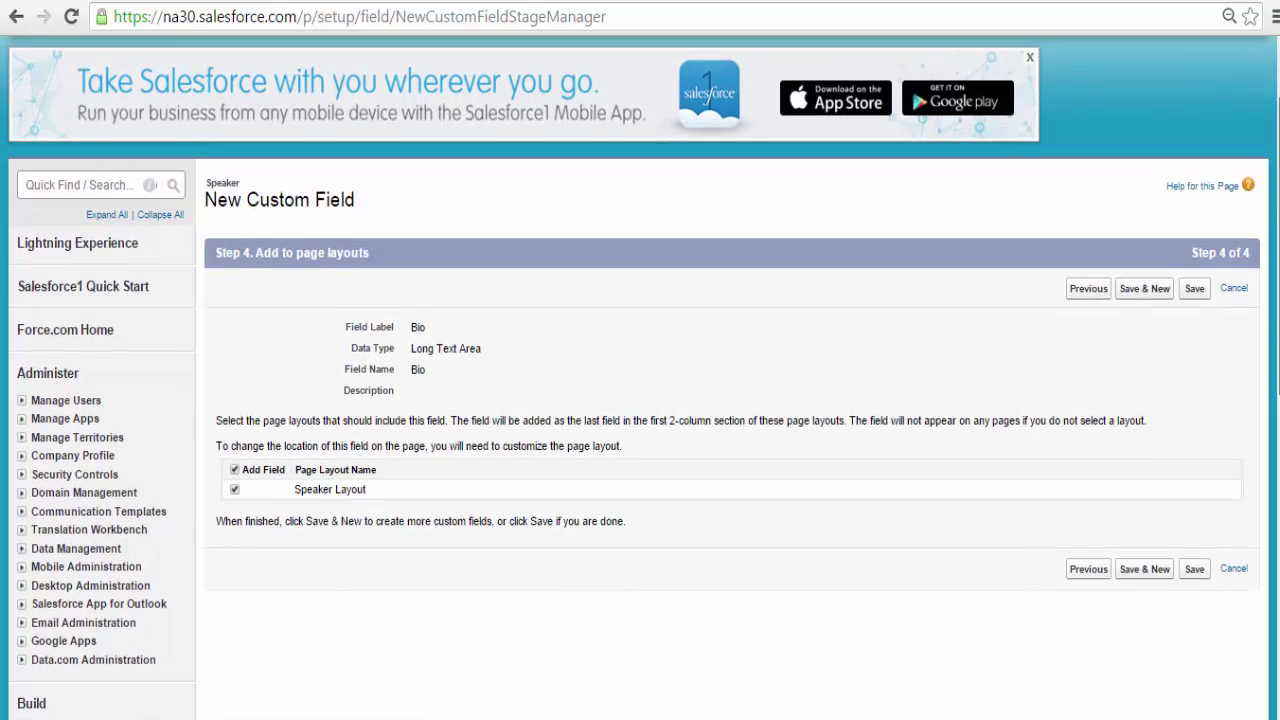
{"action": "scroll", "coordinate": [1276, 340], "scroll_direction": "down", "scroll_amount": 1}
{"action": "left_click", "coordinate": [1199, 530]}
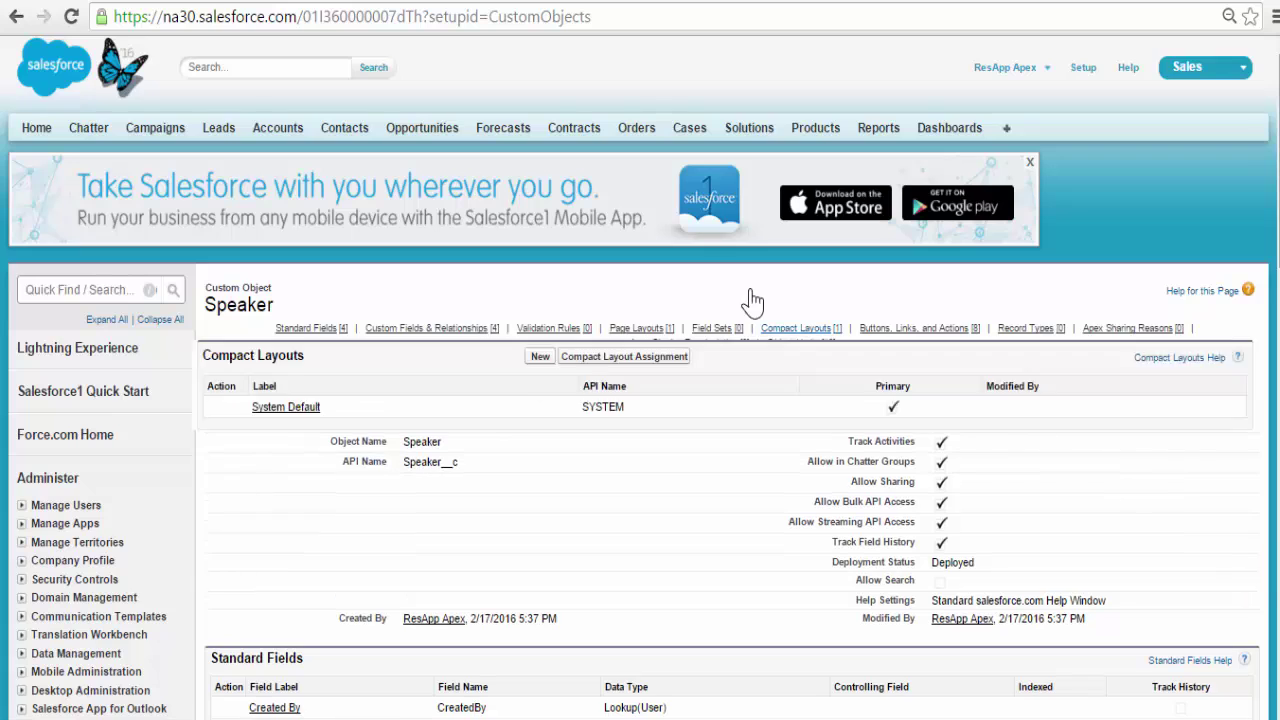
{"action": "mouse_move", "coordinate": [727, 334]}
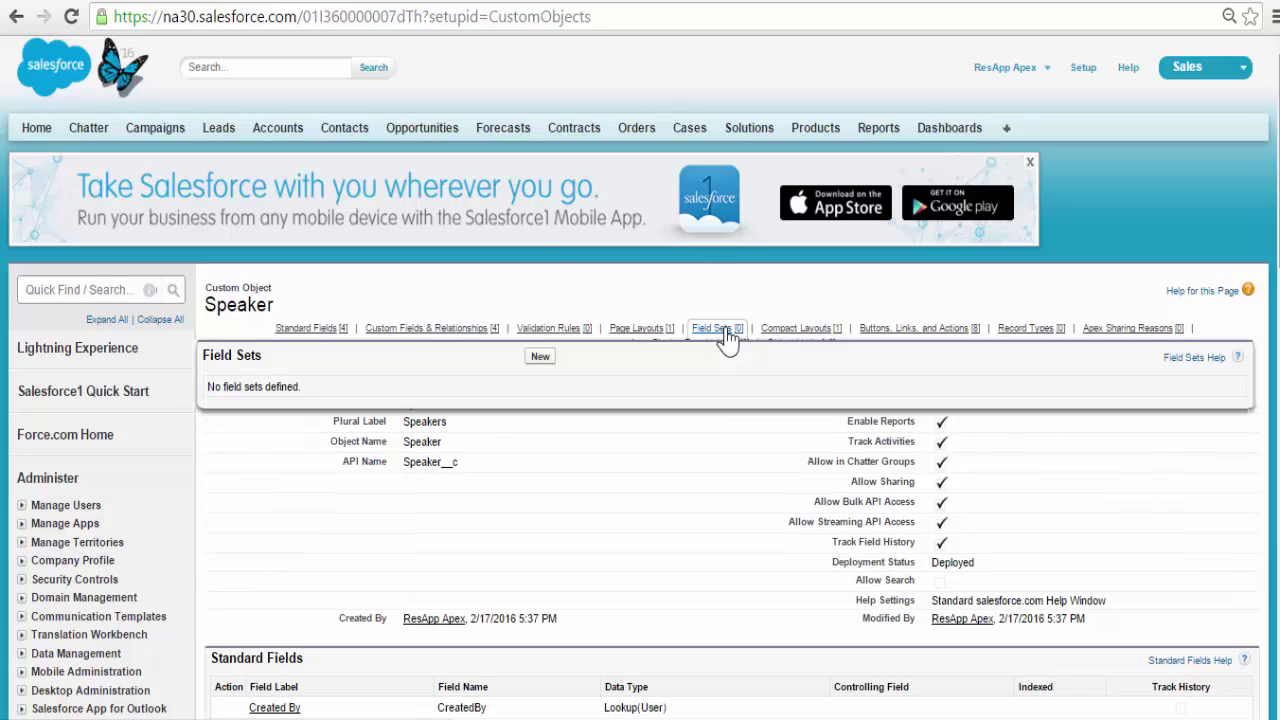